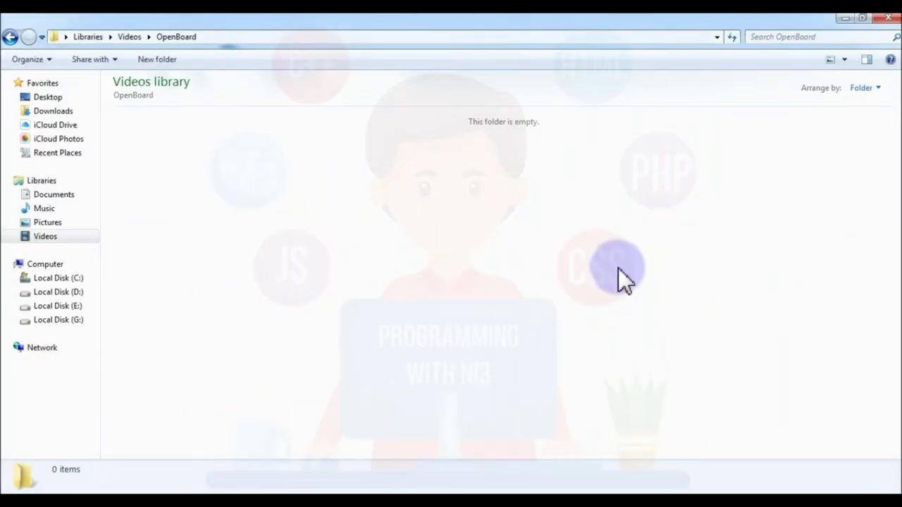
# - Create a new Microsoft Office Excel Worksheet in the OpenBoard folder, keep the default name, and open it
pyautogui.rightClick(376, 263)
pyautogui.moveTo(415, 424)
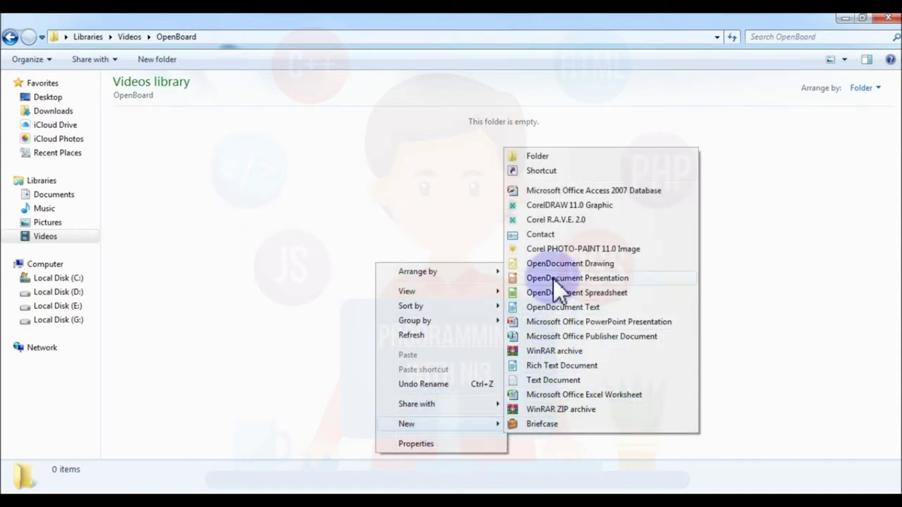
pyautogui.click(227, 251)
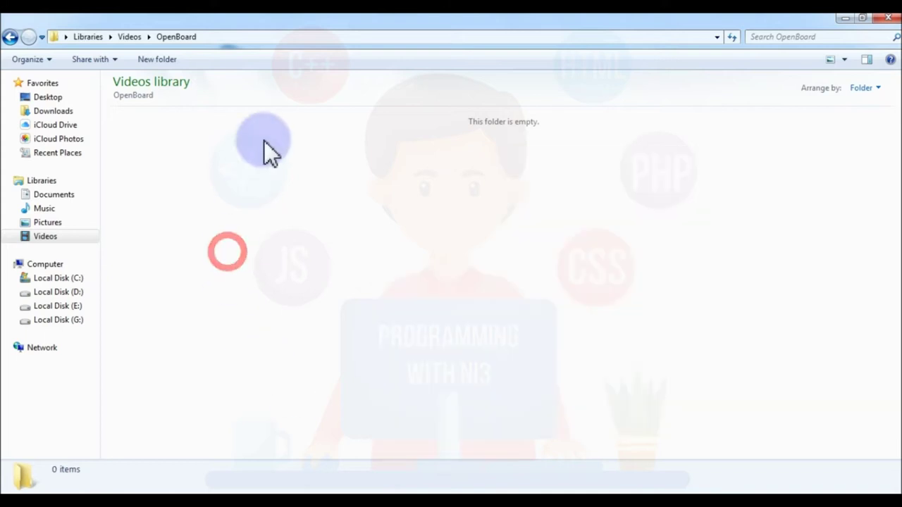
pyautogui.rightClick(279, 143)
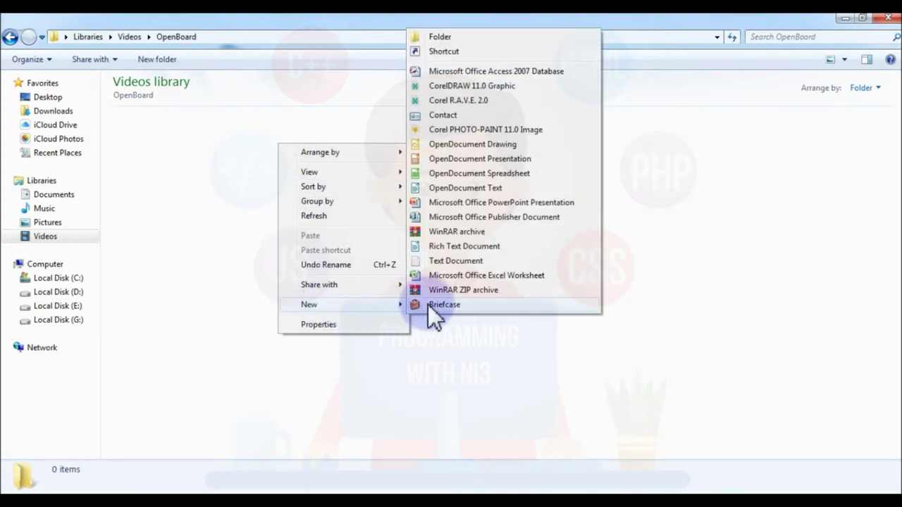
pyautogui.moveTo(309, 305)
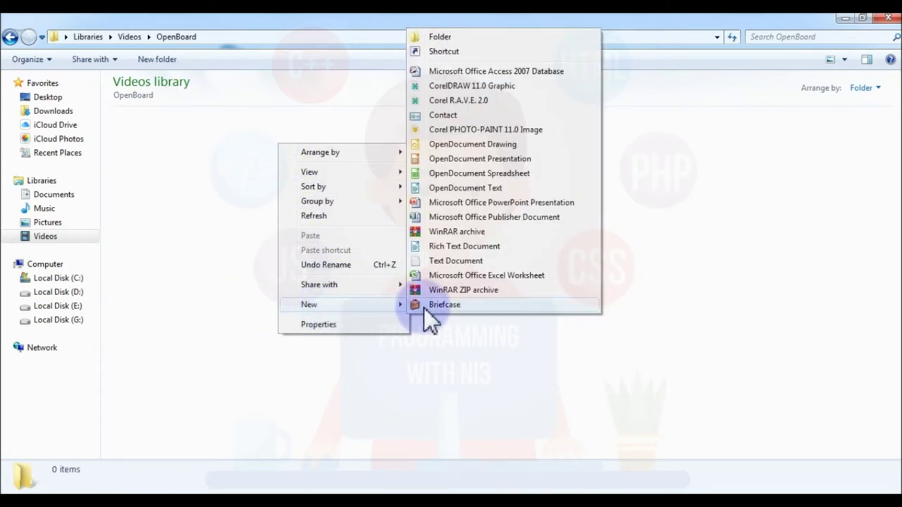
pyautogui.click(516, 278)
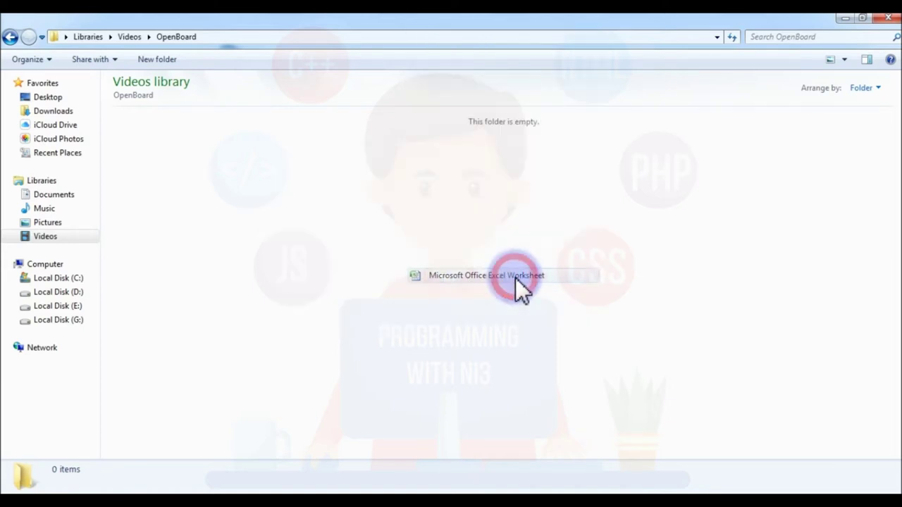
pyautogui.click(572, 280)
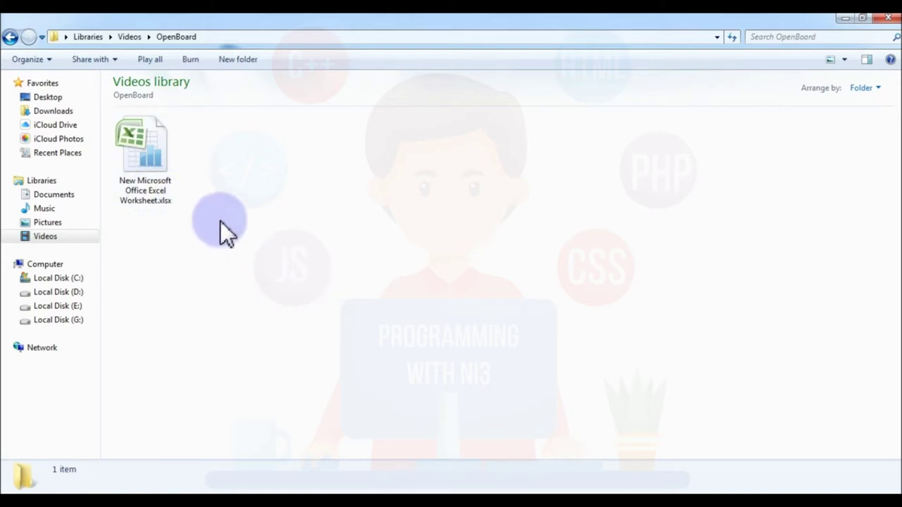
pyautogui.click(162, 161)
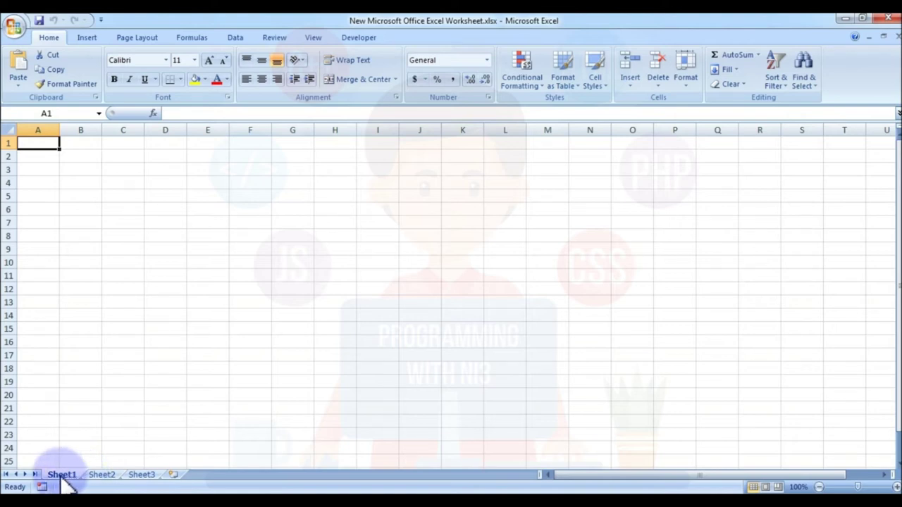
pyautogui.click(143, 254)
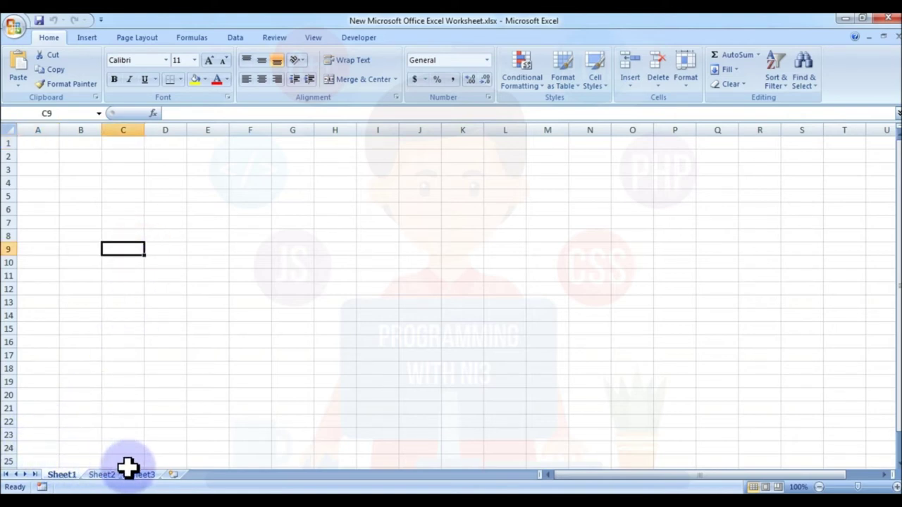
pyautogui.click(244, 192)
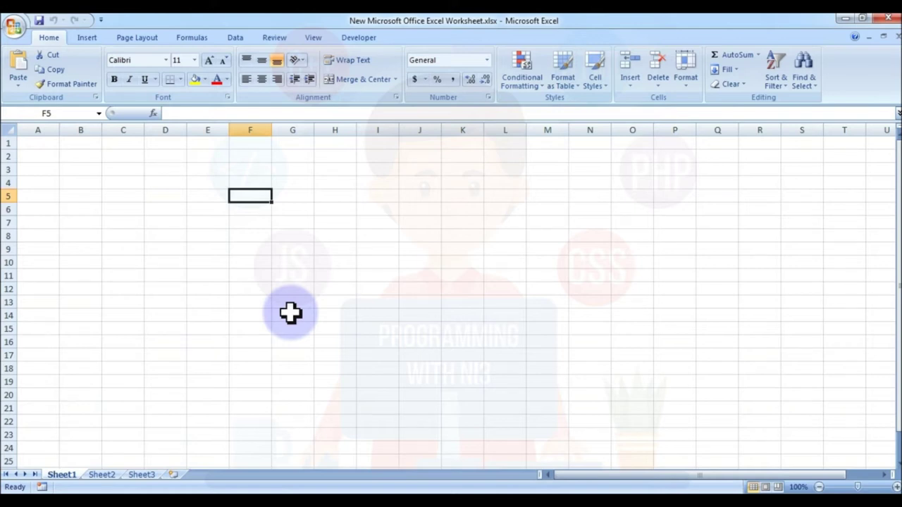
pyautogui.click(264, 249)
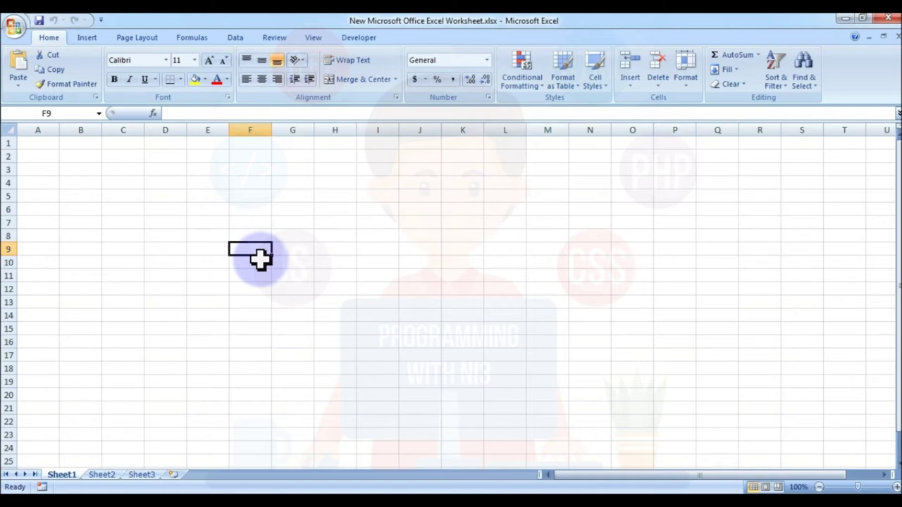
pyautogui.click(322, 206)
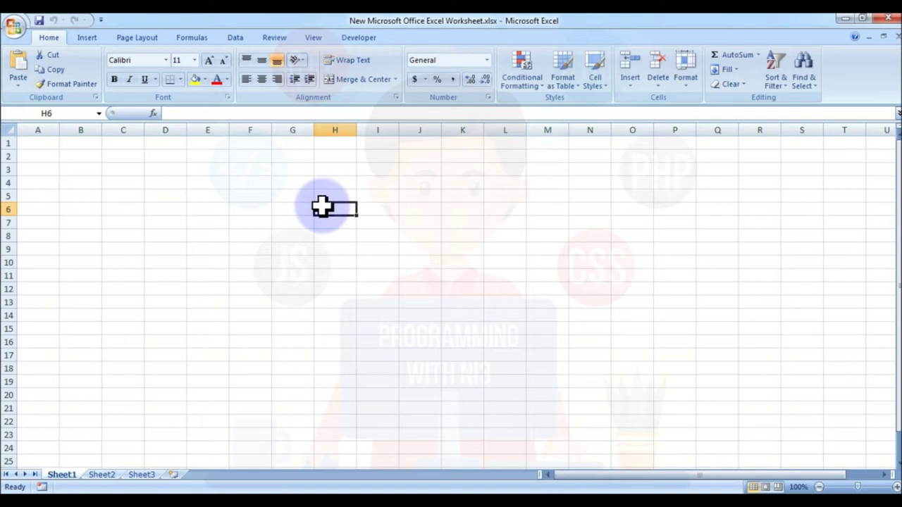
pyautogui.click(232, 211)
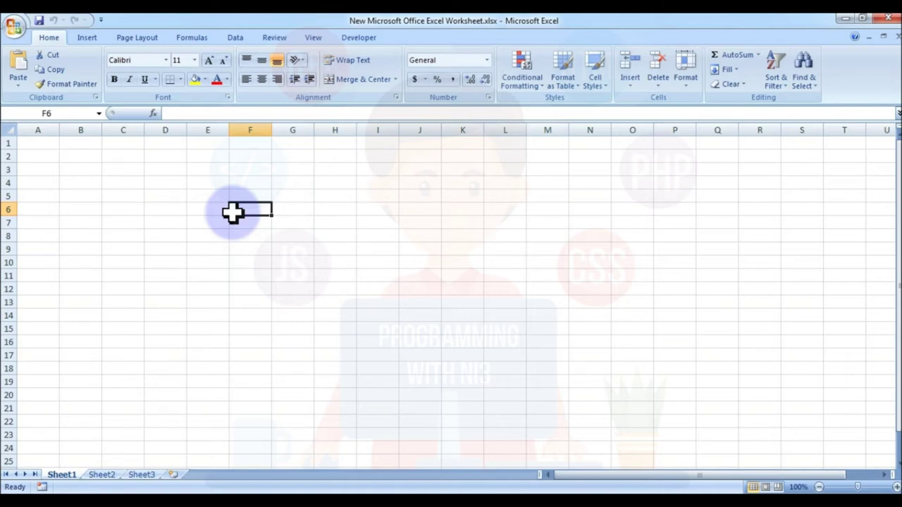
pyautogui.click(462, 237)
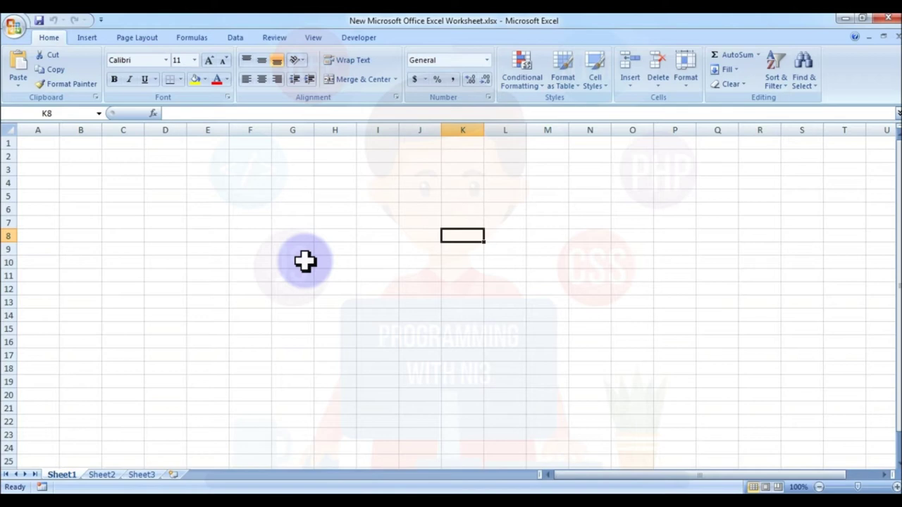
pyautogui.click(159, 196)
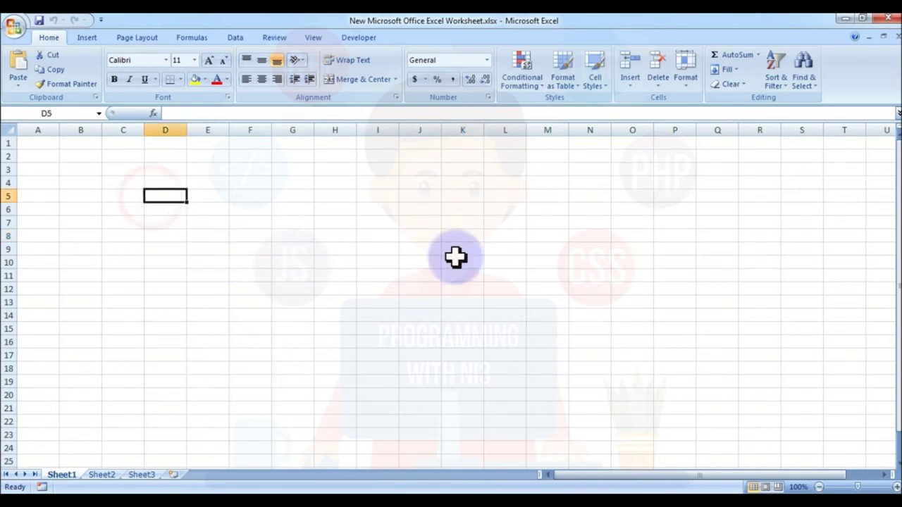
pyautogui.click(80, 157)
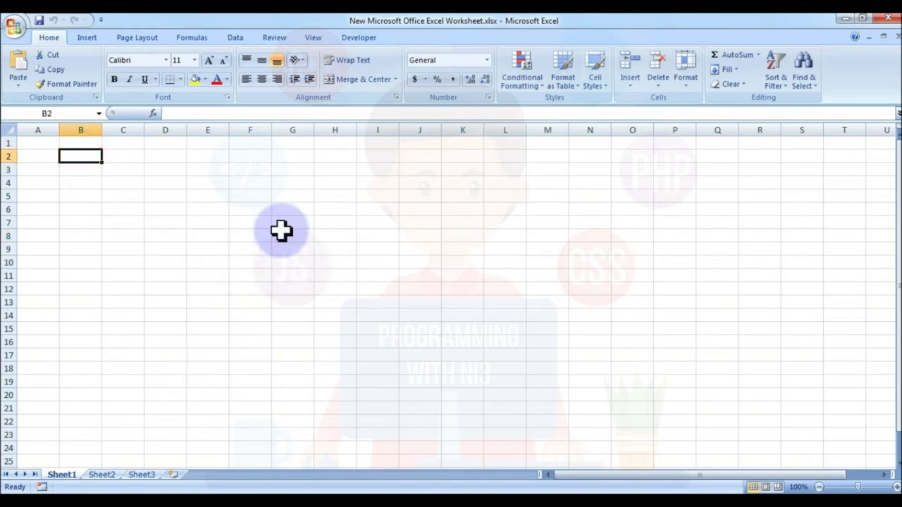
pyautogui.write('Name')
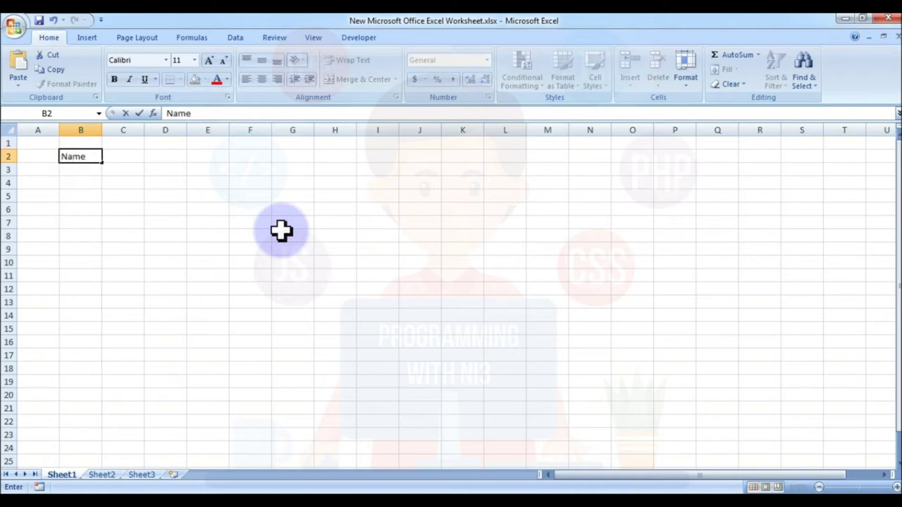
# - Confirm the Name heading in B2, enter XYZ1, and clear the duplicated autocomplete entries
pyautogui.press('Return')
pyautogui.write('XYZ1')
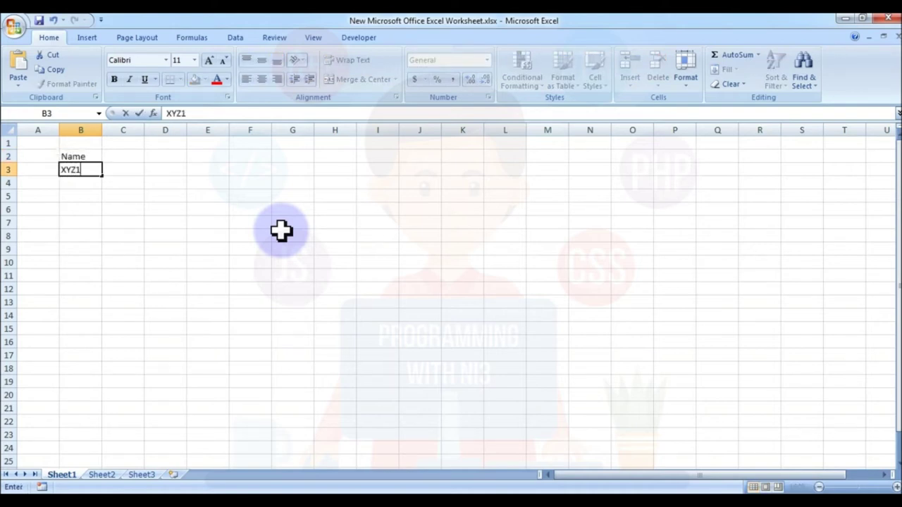
pyautogui.press('Return')
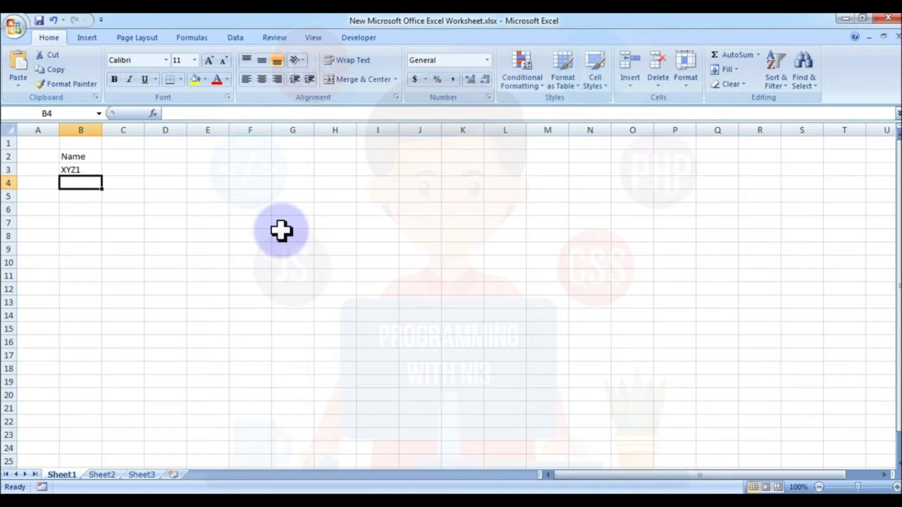
pyautogui.write('XY')
pyautogui.press('Right')
pyautogui.press('Left')
pyautogui.press('Up')
pyautogui.hotkey('shift', 'Down')
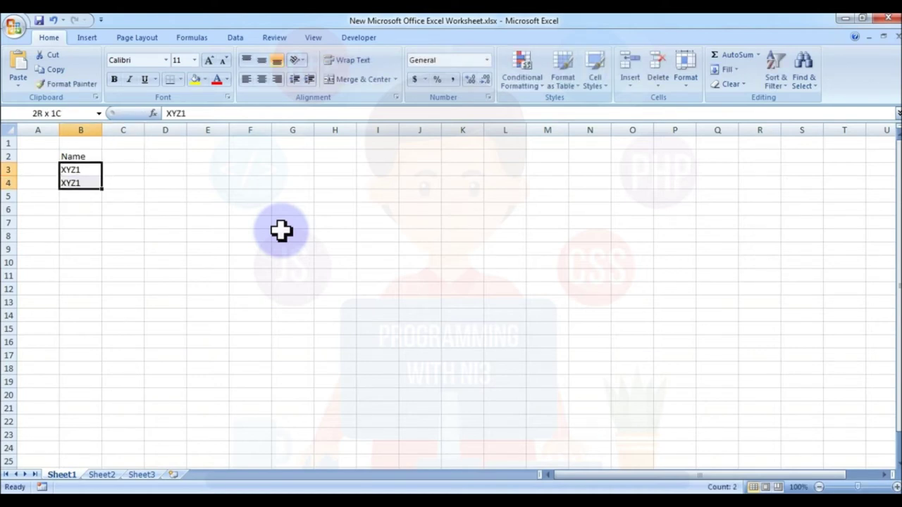
pyautogui.hotkey('shift', 'Down')
pyautogui.press('Delete')
# - Enter the student names XYZ2, XYZ3 and XYZ4 down column B
pyautogui.write('XY')
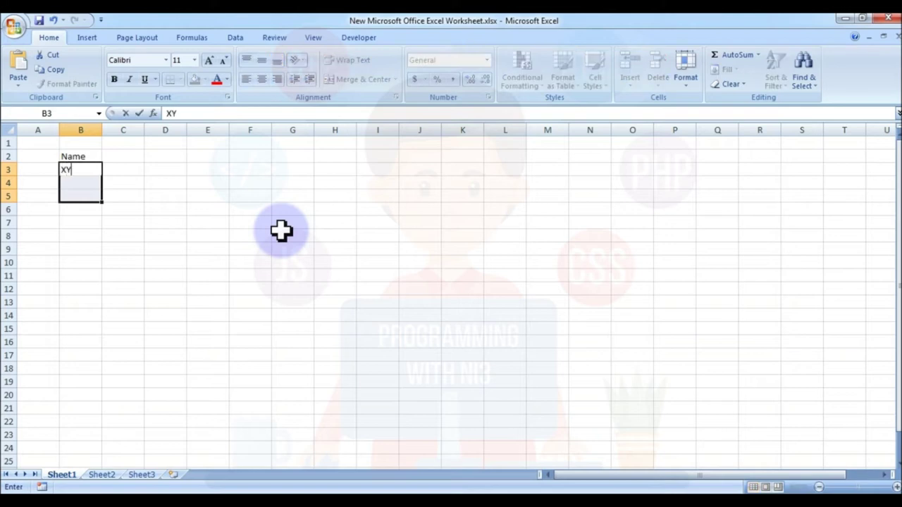
pyautogui.press('Return')
pyautogui.write('X')
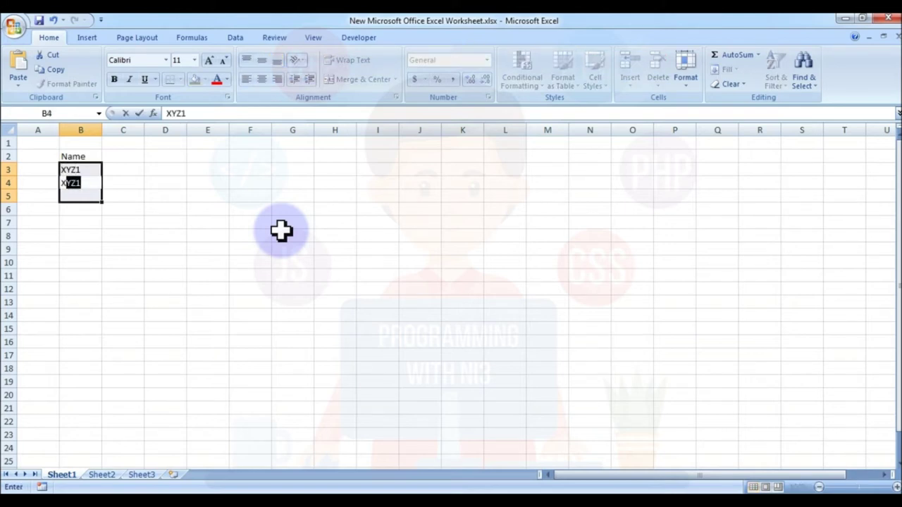
pyautogui.write('YZ2')
pyautogui.press('Return')
pyautogui.write('XY')
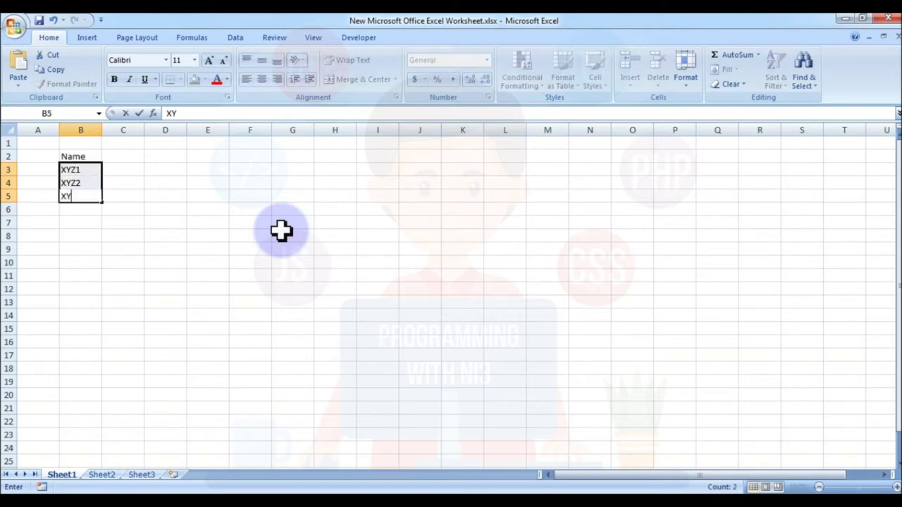
pyautogui.write('Z3')
pyautogui.press('Return')
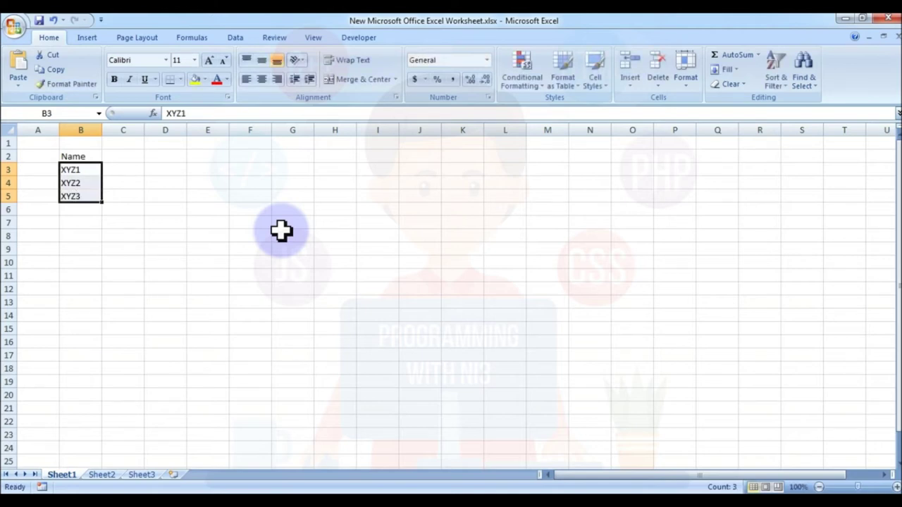
pyautogui.write('XY')
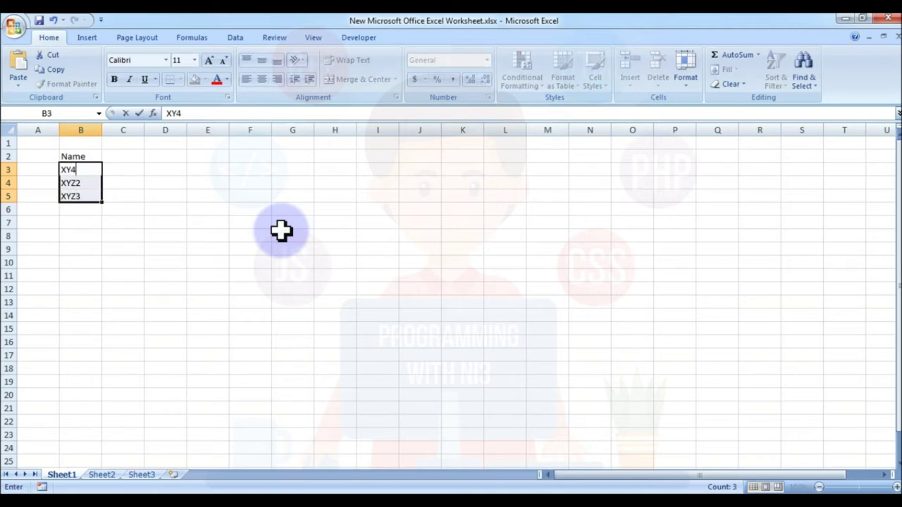
pyautogui.press('Down')
pyautogui.press('Down')
pyautogui.press('Down')
pyautogui.press('Down')
pyautogui.press('Up')
pyautogui.write('XYZ')
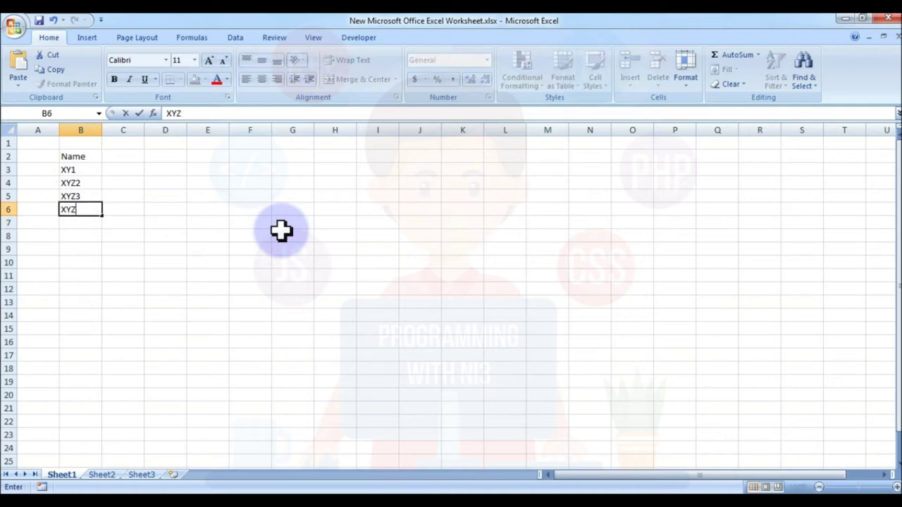
pyautogui.write('4')
pyautogui.press('Return')
# - Add XYZ5 in B7, correct B3 to XYZ1, and begin the English heading in C2
pyautogui.write('XYz5')
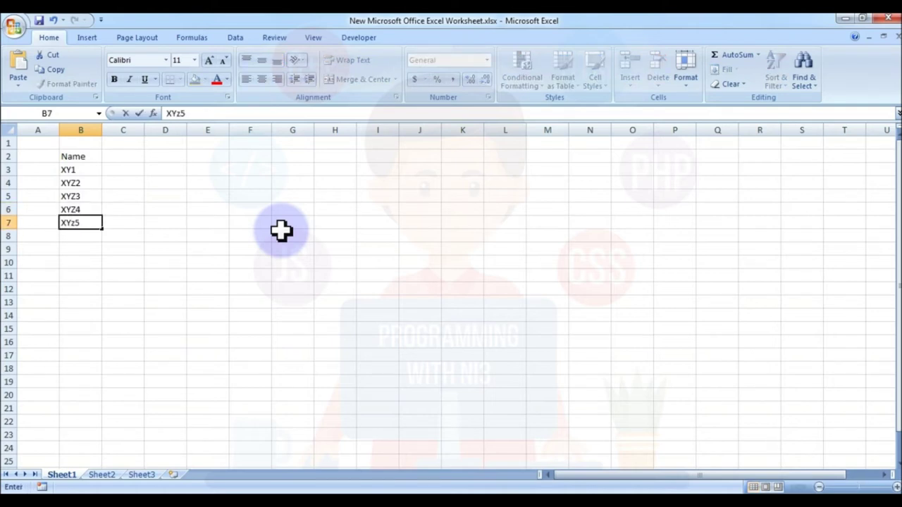
pyautogui.press('Return')
pyautogui.press('Up')
pyautogui.press('Up')
pyautogui.press('Up')
pyautogui.press('Up')
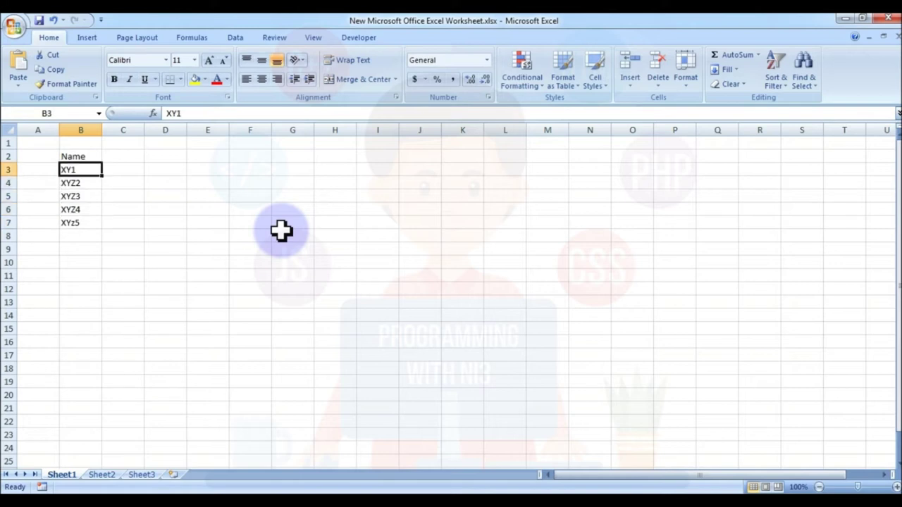
pyautogui.press('F2')
pyautogui.press('BackSpace')
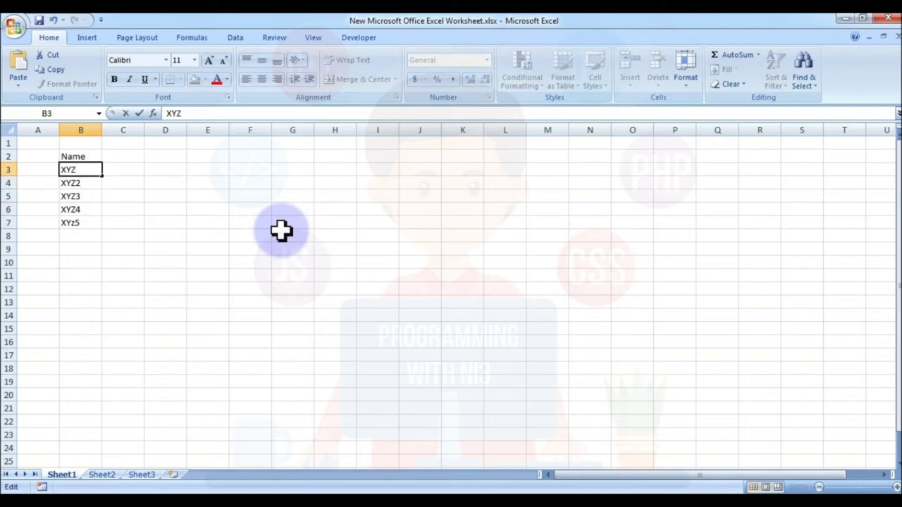
pyautogui.write('1')
pyautogui.press('Return')
pyautogui.press('Up')
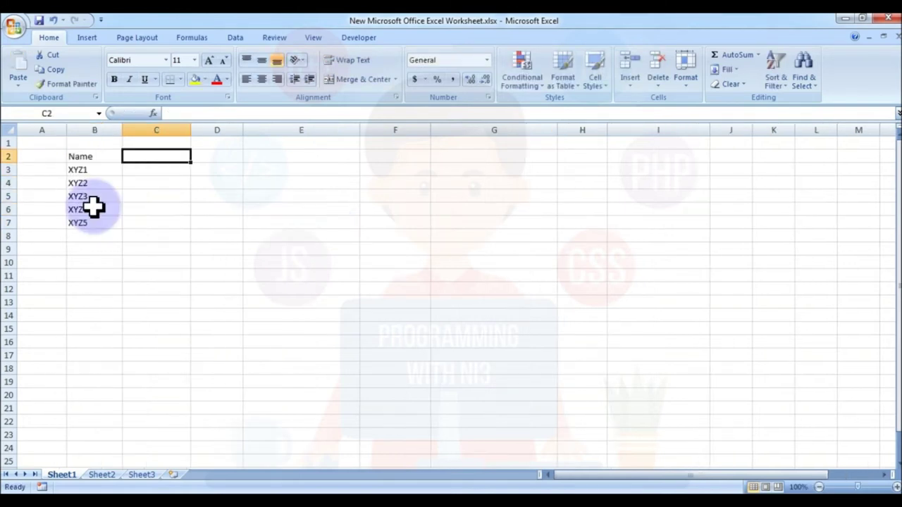
pyautogui.write('EN')
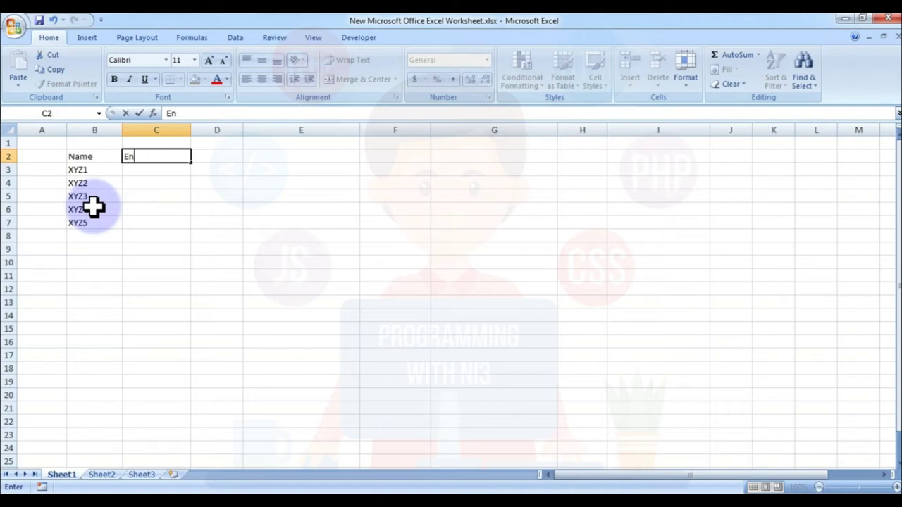
# - Enter the English, Hindi, Mathematics and Science headings in C2:F2
pyautogui.press('Return')
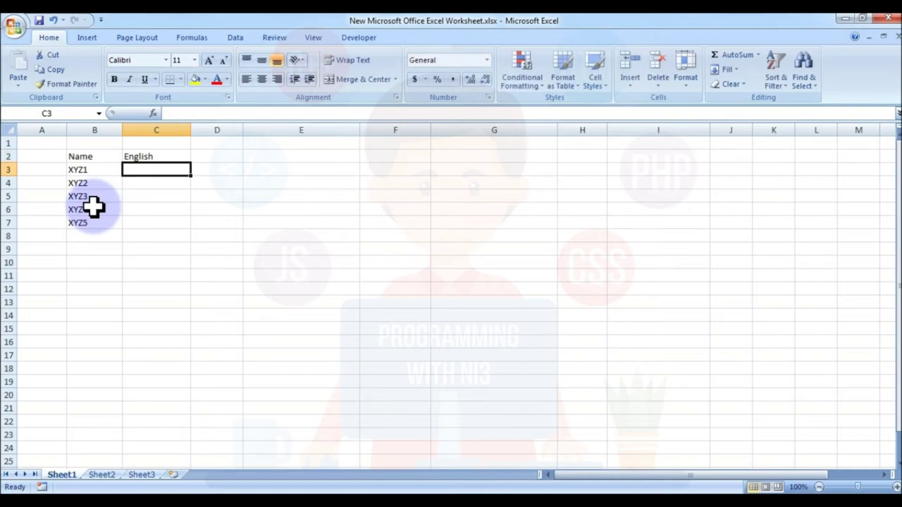
pyautogui.press('Up')
pyautogui.press('Right')
pyautogui.write('Hindi')
pyautogui.press('Return')
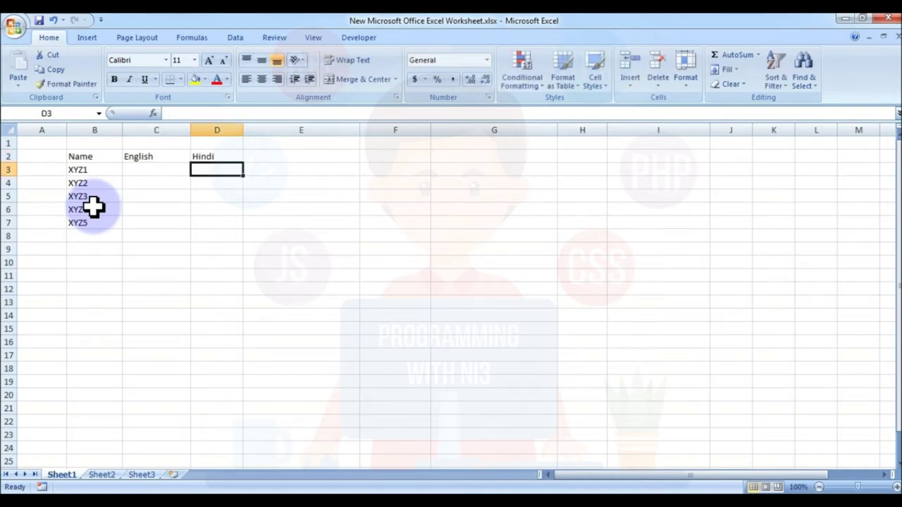
pyautogui.press('Up')
pyautogui.press('Right')
pyautogui.write('M')
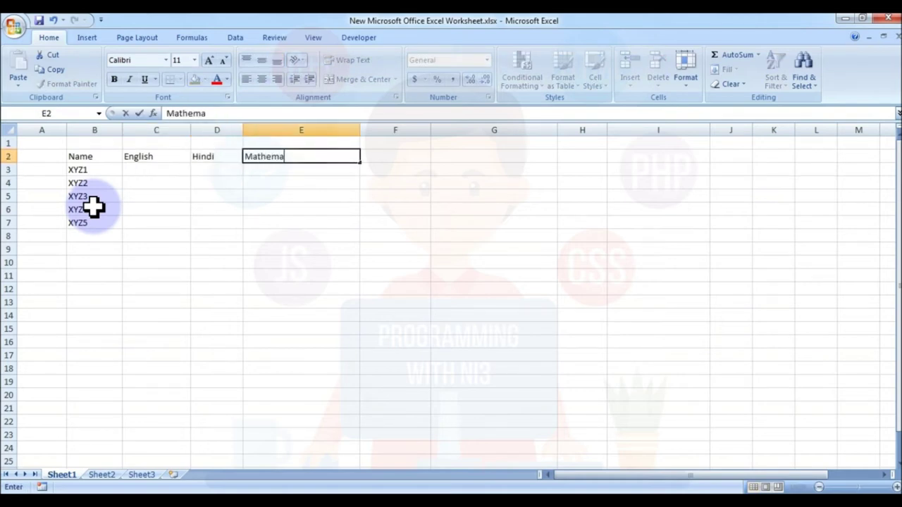
pyautogui.write('s')
pyautogui.press('Return')
pyautogui.press('Up')
pyautogui.press('Right')
pyautogui.write('S')
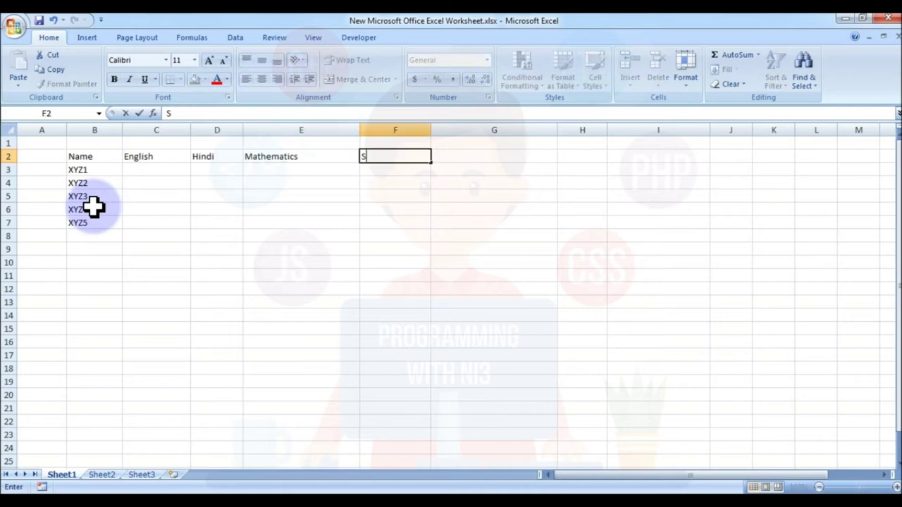
pyautogui.press('Return')
# - Add the Social Science, Total and Percentage headings in G2:I2
pyautogui.press('Up')
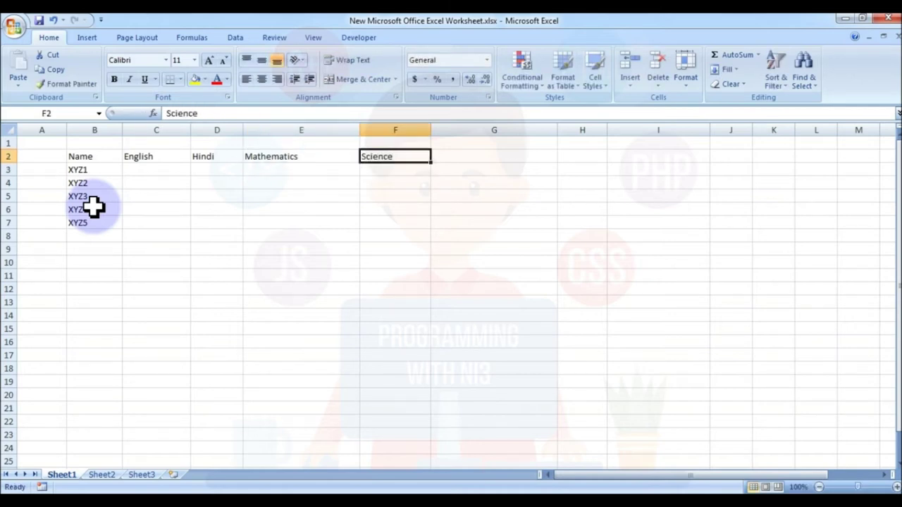
pyautogui.press('Right')
pyautogui.write('S')
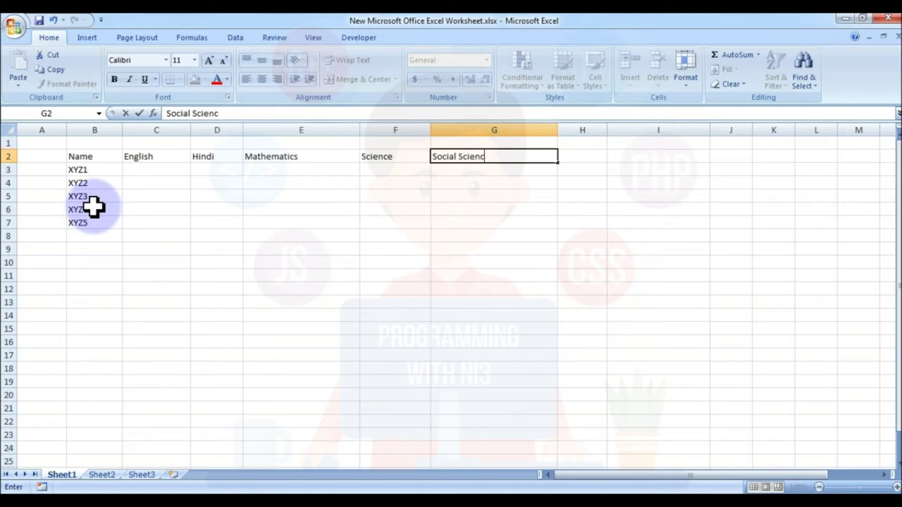
pyautogui.press('Return')
pyautogui.press('Up')
pyautogui.press('Right')
pyautogui.press('Left')
pyautogui.press('Right')
pyautogui.write('T')
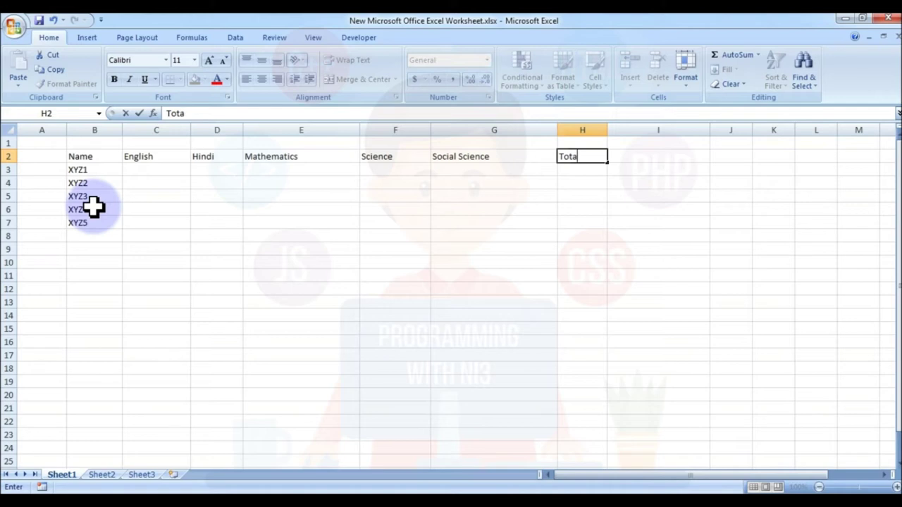
pyautogui.press('Return')
pyautogui.press('Up')
pyautogui.press('Right')
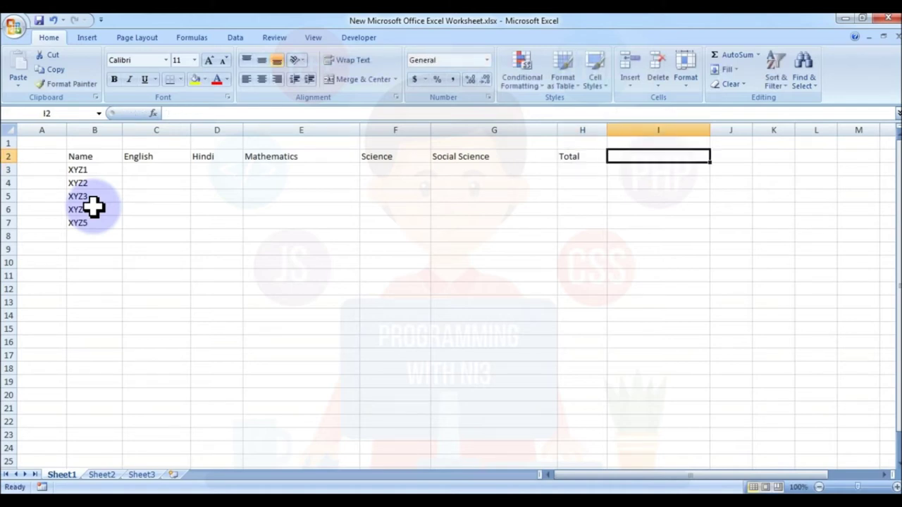
pyautogui.write('Percentage')
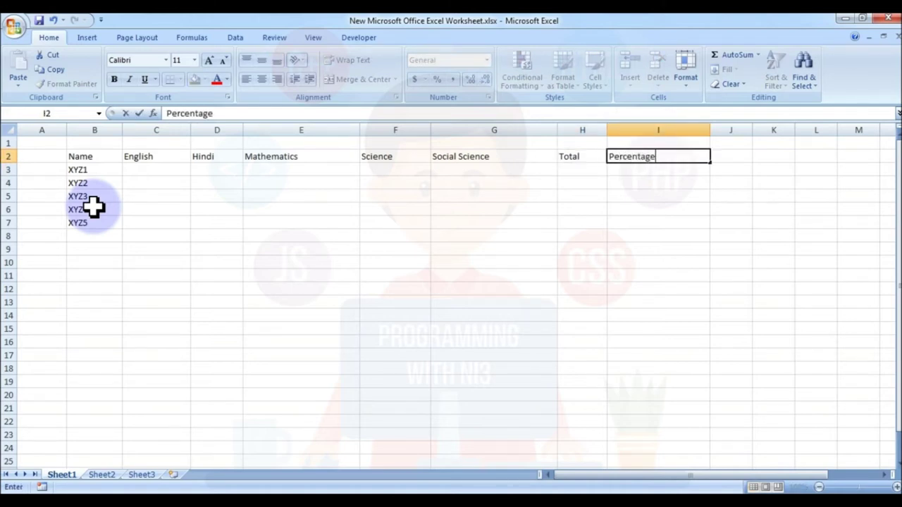
pyautogui.press('Return')
# - AutoFit columns C through I to their heading widths
pyautogui.press('Left')
pyautogui.press('Left')
pyautogui.press('Left')
pyautogui.press('Left')
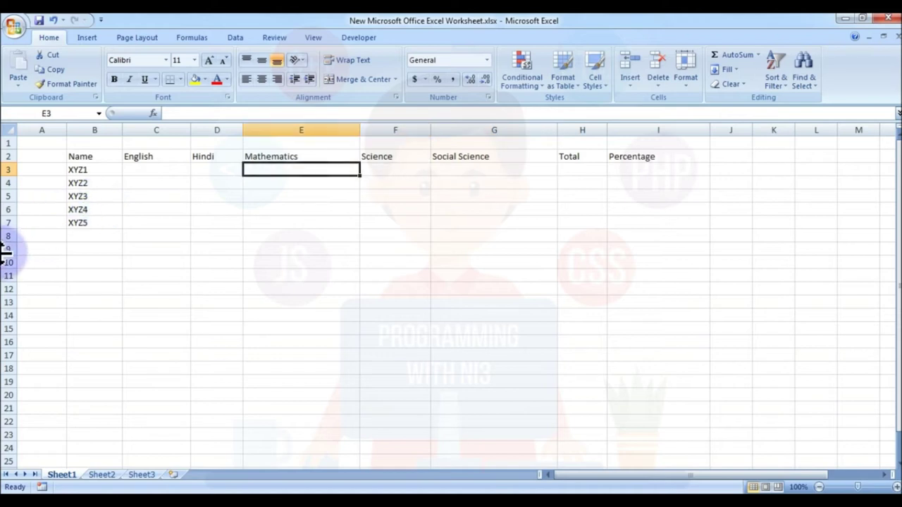
pyautogui.moveTo(150, 130); pyautogui.dragTo(707, 130)
pyautogui.doubleClick(711, 130)
pyautogui.click(440, 221)
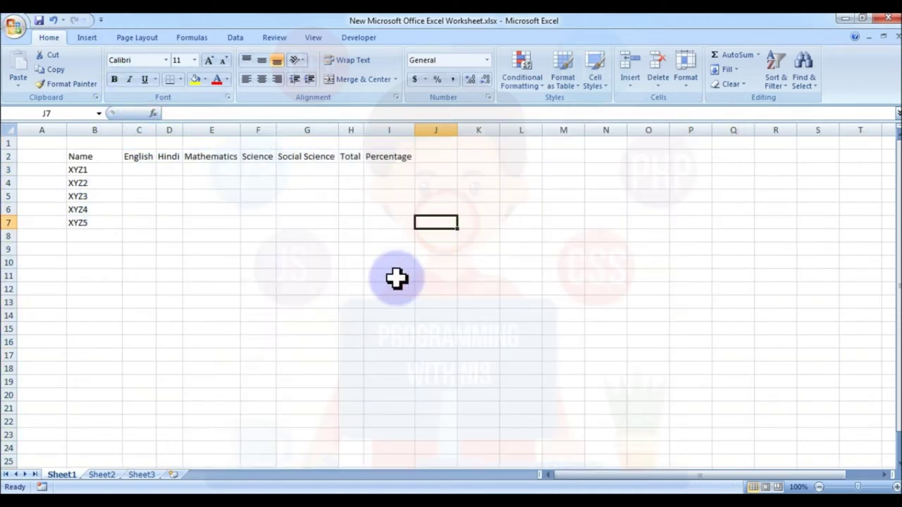
pyautogui.click(344, 232)
pyautogui.click(225, 220)
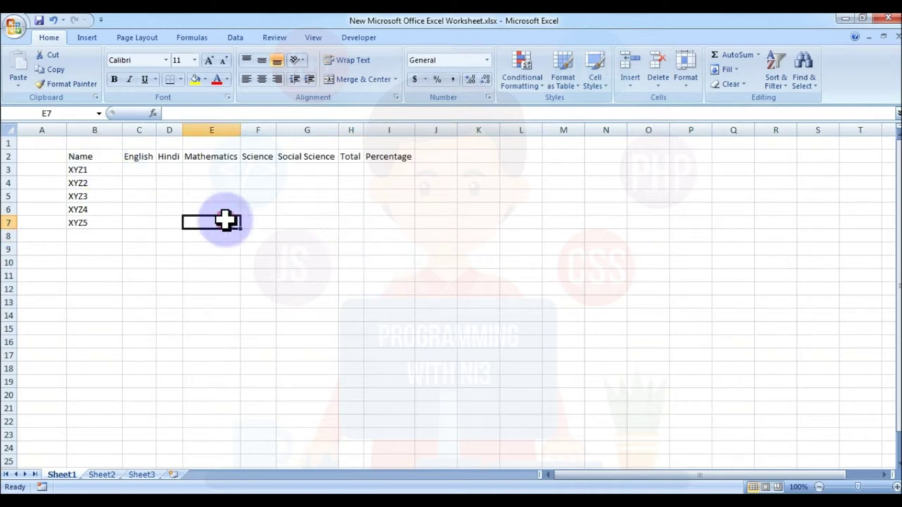
# - Start a =sum( formula in the first Total cell, H3
pyautogui.click(140, 170)
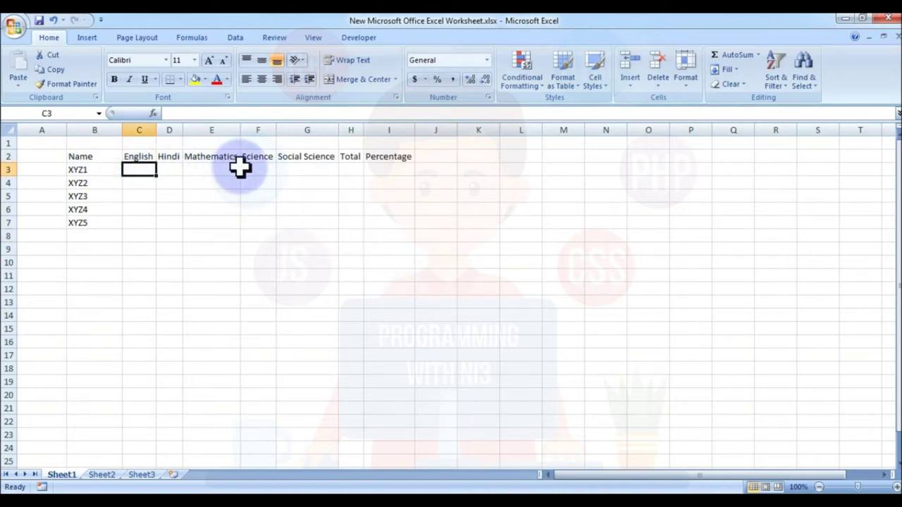
pyautogui.click(399, 171)
pyautogui.click(357, 171)
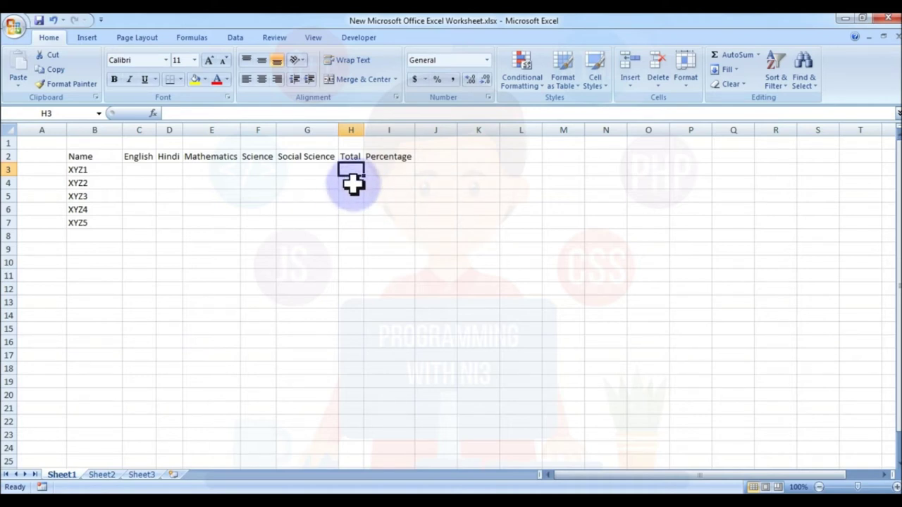
pyautogui.write('=sum(')
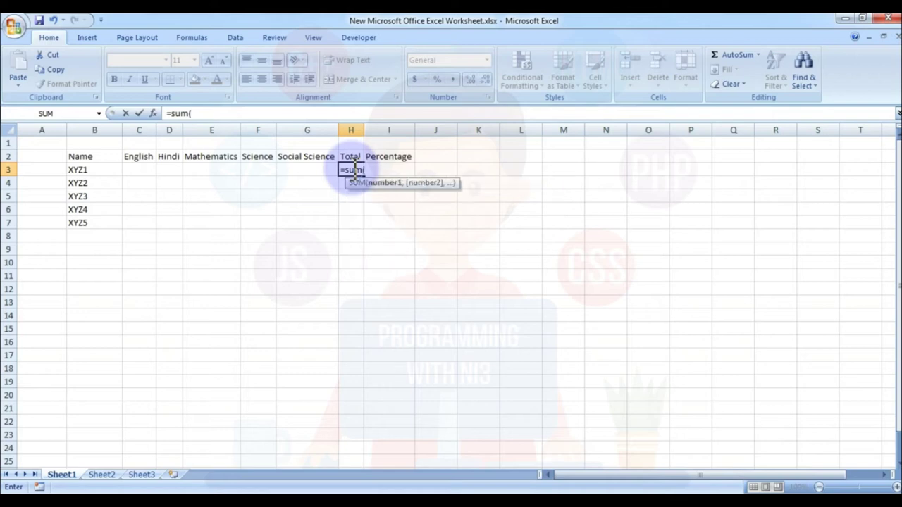
# - Complete H3 as =SUM(C3:G3) and fill the total formula down to H7
pyautogui.moveTo(138, 167); pyautogui.dragTo(311, 167)
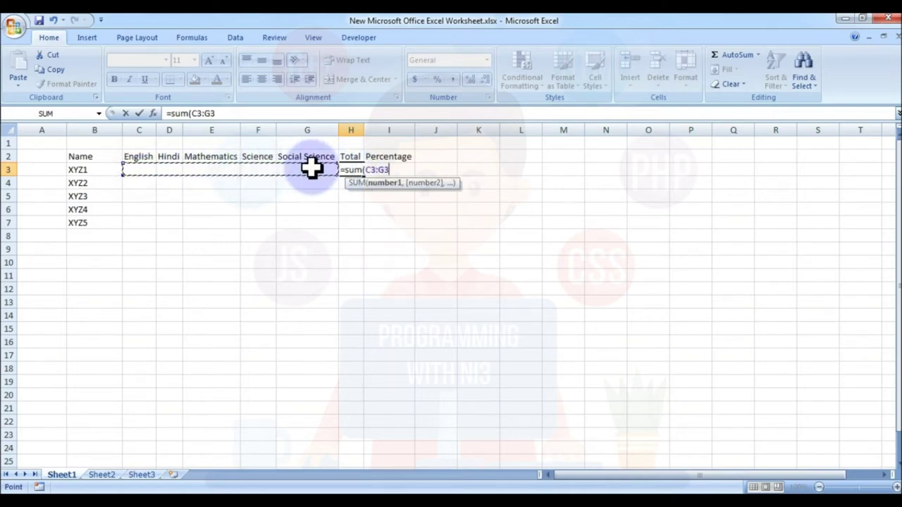
pyautogui.write(')')
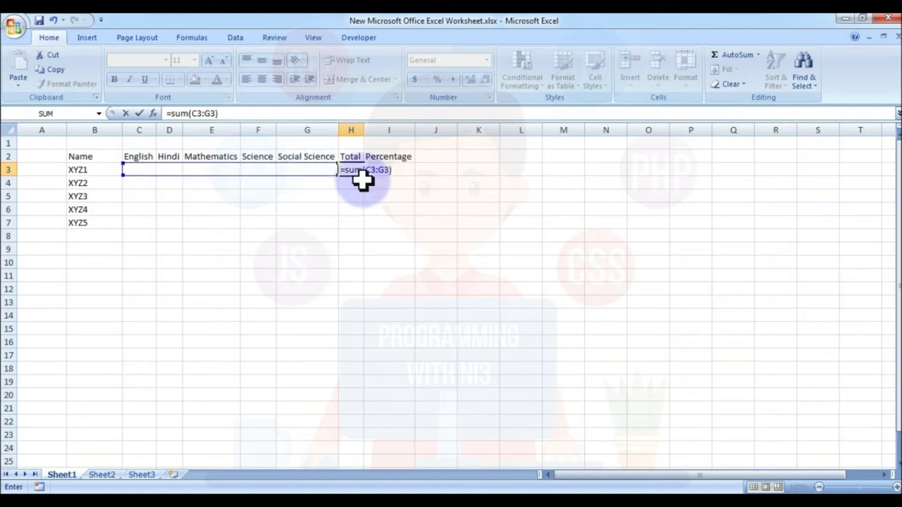
pyautogui.press('Return')
pyautogui.press('Up')
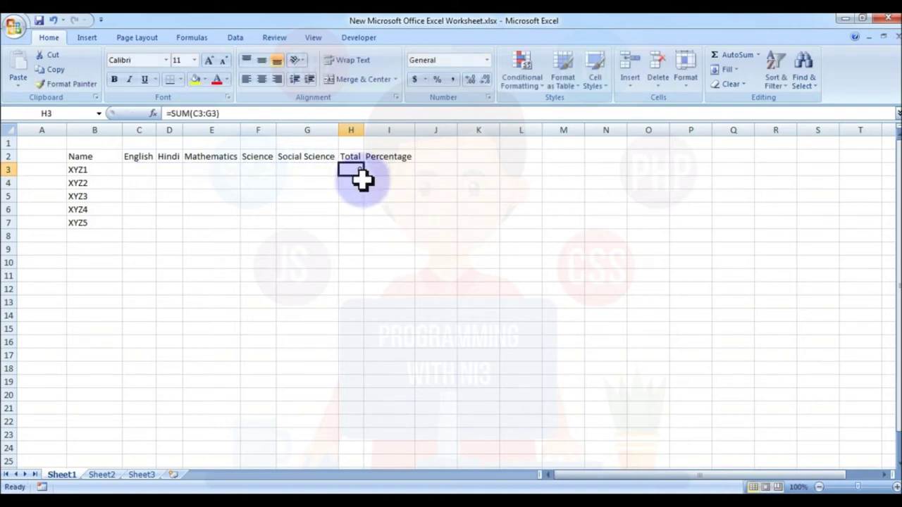
pyautogui.click(353, 170)
pyautogui.hotkey('ctrl', 'c')
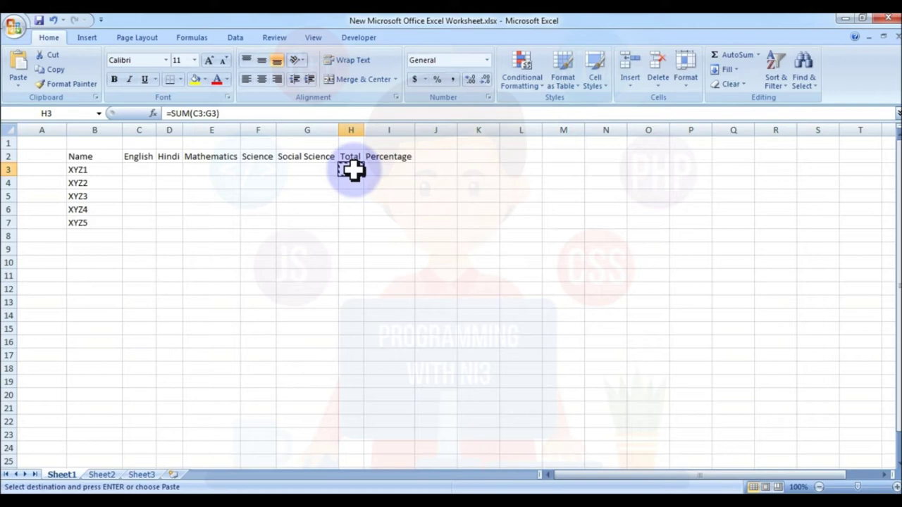
pyautogui.moveTo(363, 176); pyautogui.dragTo(367, 224)
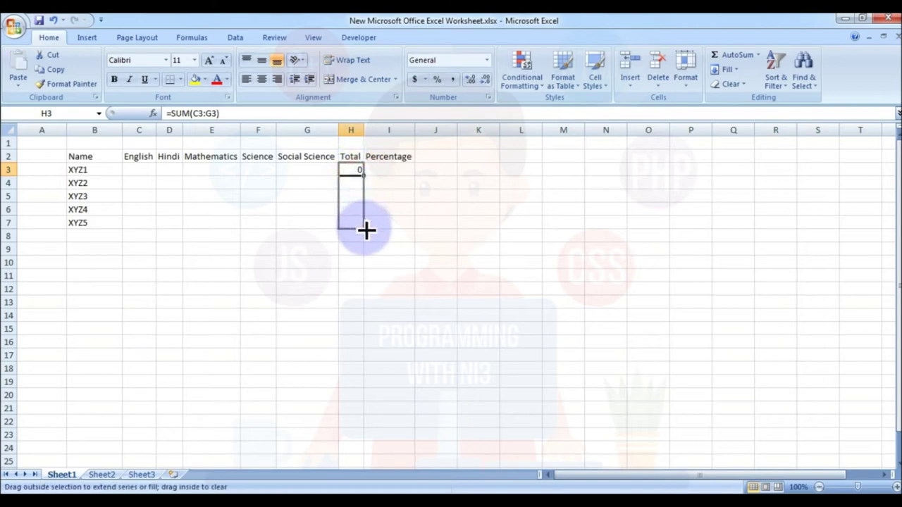
# - Enter =H3/5 in I3 and fill the percentage formula down to I7
pyautogui.click(387, 169)
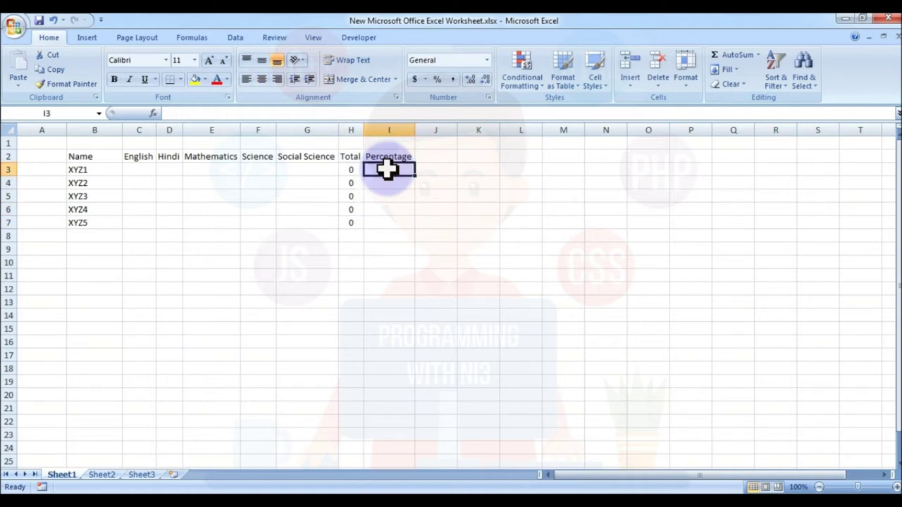
pyautogui.write('=')
pyautogui.click(350, 170)
pyautogui.press('super+r')
pyautogui.press('Return')
pyautogui.click(523, 375)
pyautogui.write('5')
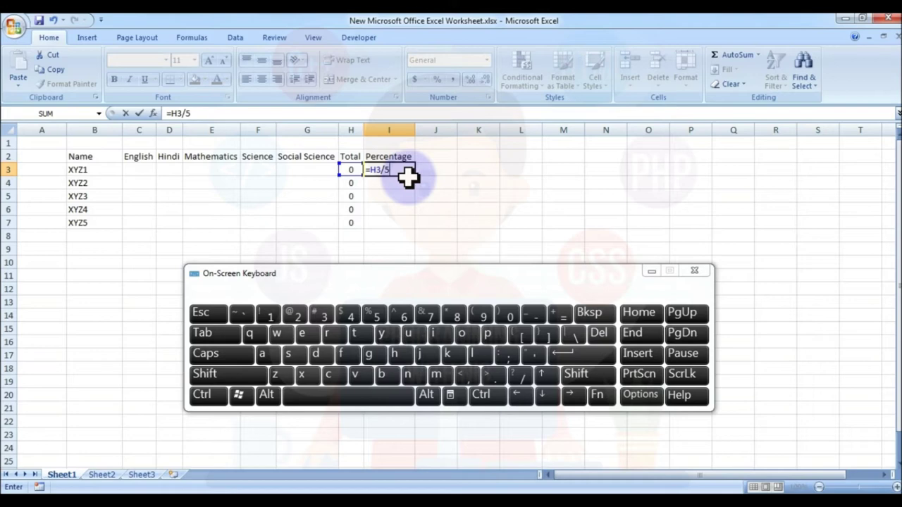
pyautogui.press('Return')
pyautogui.click(394, 170)
pyautogui.moveTo(415, 176); pyautogui.dragTo(419, 230)
# - Centre the Percentage values in I3:I7 and check the last formula
pyautogui.click(661, 273)
pyautogui.click(260, 79)
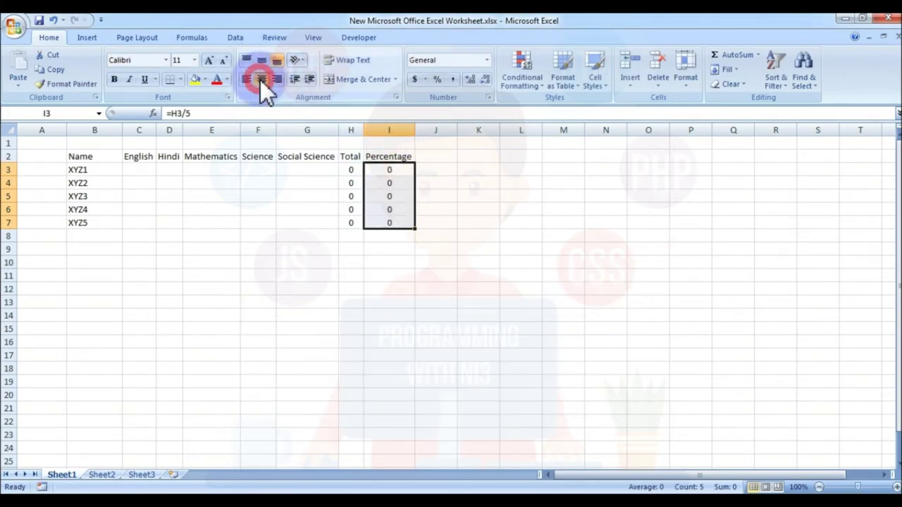
pyautogui.click(447, 289)
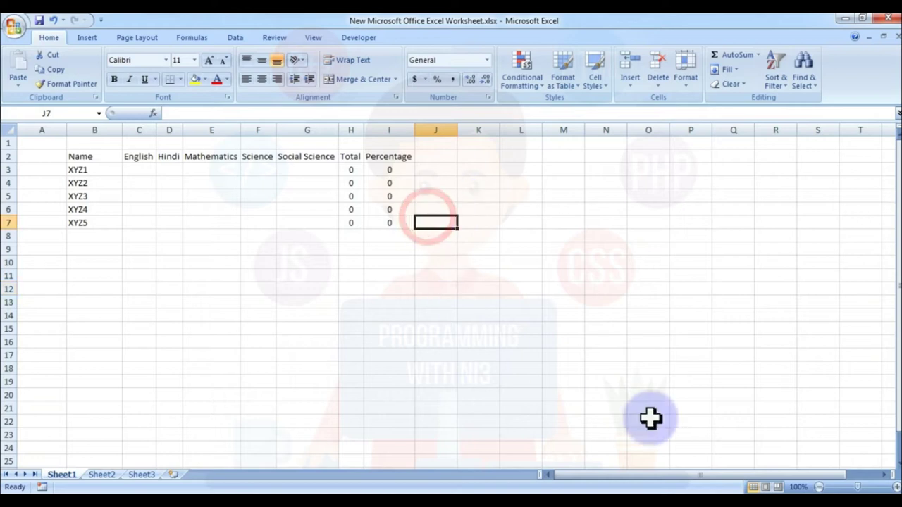
pyautogui.click(358, 209)
pyautogui.click(392, 224)
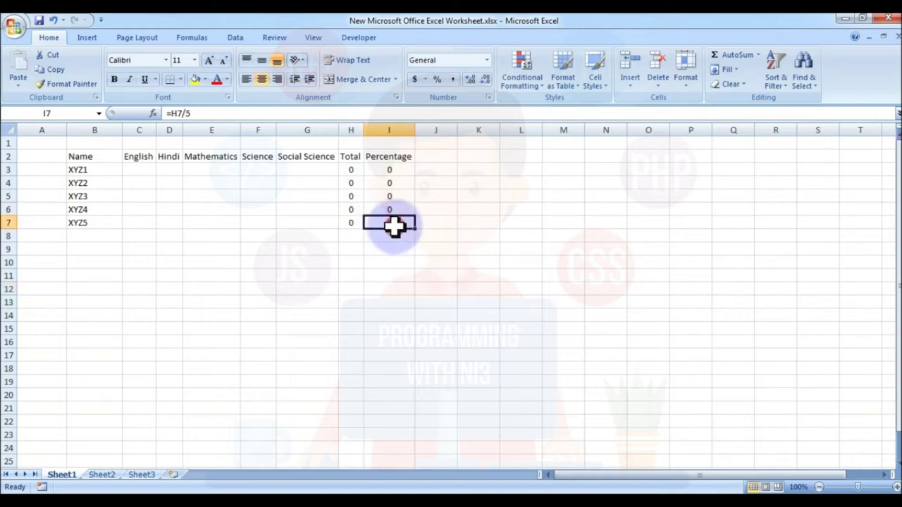
# - Enter the English marks 75, 65, 55, 76 and 87 in C3:C7
pyautogui.click(136, 173)
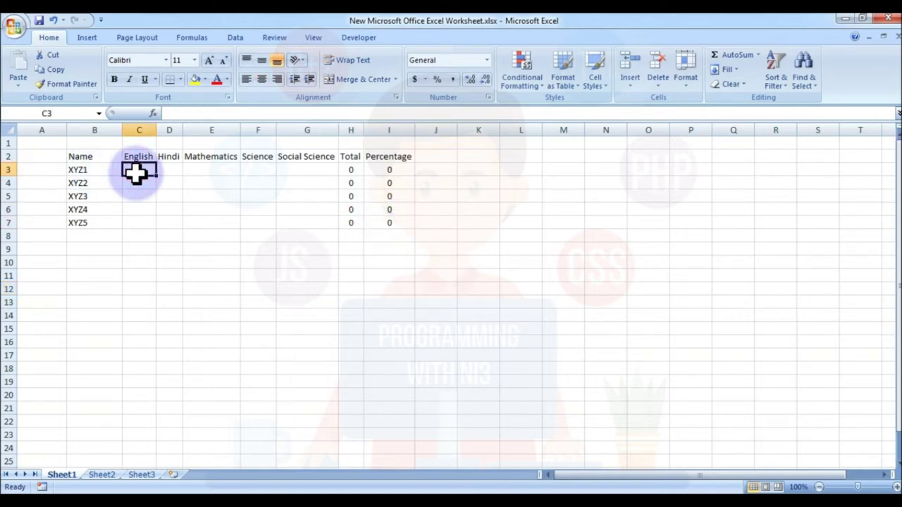
pyautogui.write('85')
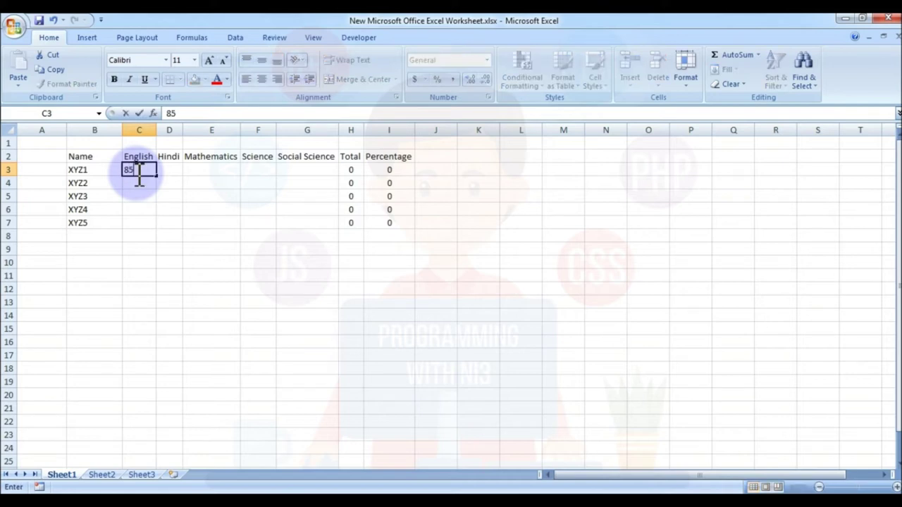
pyautogui.press('Return')
pyautogui.click(136, 173)
pyautogui.press('Return')
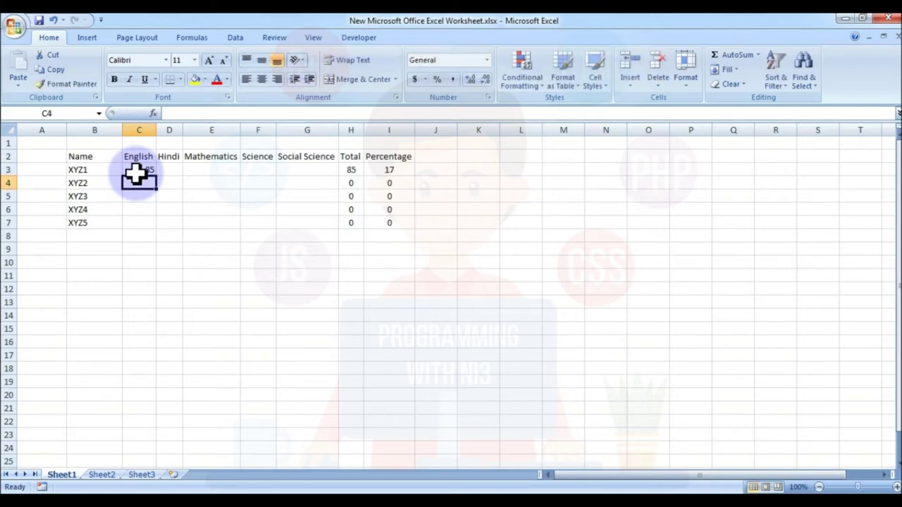
pyautogui.click(136, 172)
pyautogui.write('75')
pyautogui.press('Return')
pyautogui.write('65')
pyautogui.press('Return')
pyautogui.write('55')
pyautogui.press('Return')
pyautogui.write('76')
pyautogui.press('Return')
pyautogui.write('87')
pyautogui.press('Return')
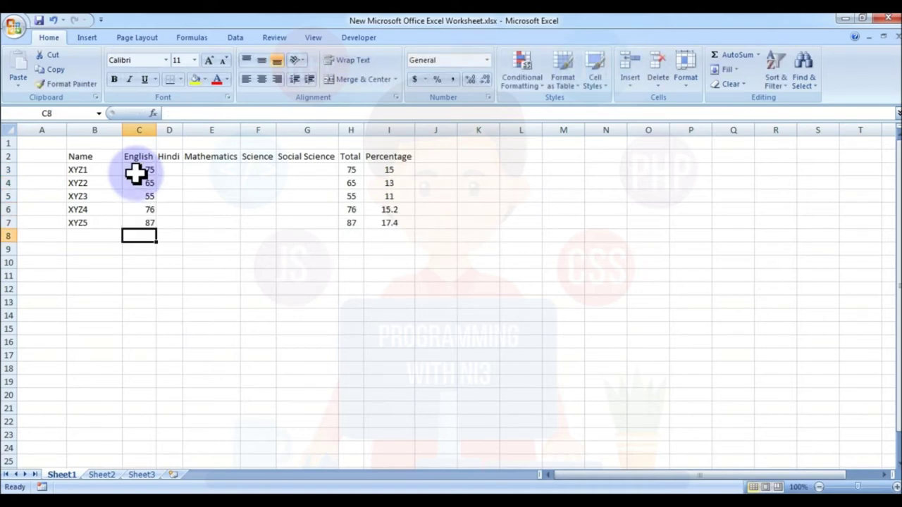
# - Copy the English marks from C4:C7 and paste them into the Hindi column
pyautogui.press('Up')
pyautogui.press('Up')
pyautogui.press('Up')
pyautogui.press('Up')
pyautogui.hotkey('shift', 'Down')
# - Paste marks into the Mathematics column, then undo the pasted Hindi and Mathematics marks and cancel the copy
pyautogui.hotkey('shift', 'Down')
pyautogui.hotkey('shift', 'Down')
pyautogui.hotkey('ctrl', 'c')
pyautogui.press('Right')
pyautogui.hotkey('ctrl', 'v')
pyautogui.press('Right')
pyautogui.press('Down')
pyautogui.press('Left')
pyautogui.hotkey('shift', 'Down')
pyautogui.hotkey('shift', 'Down')
pyautogui.hotkey('ctrl', 'c')
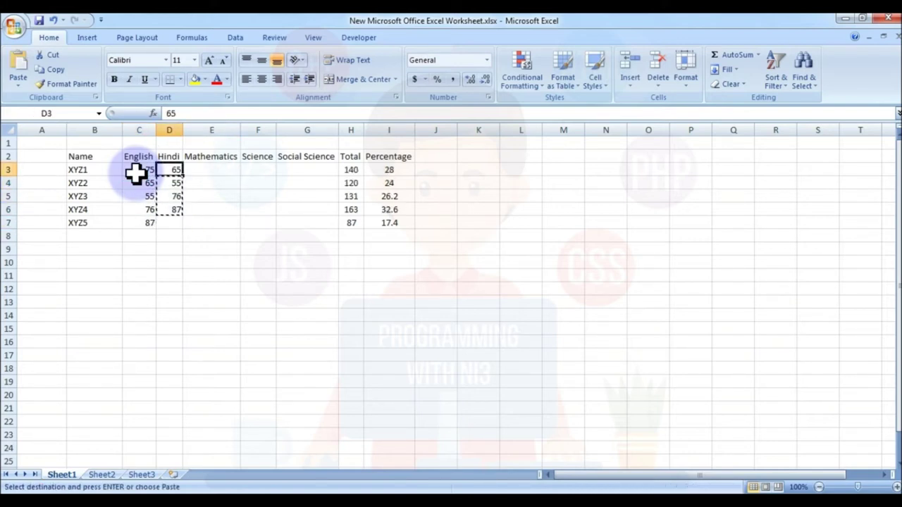
pyautogui.press('Right')
pyautogui.press('Up')
pyautogui.hotkey('ctrl', 'v')
pyautogui.press('Down')
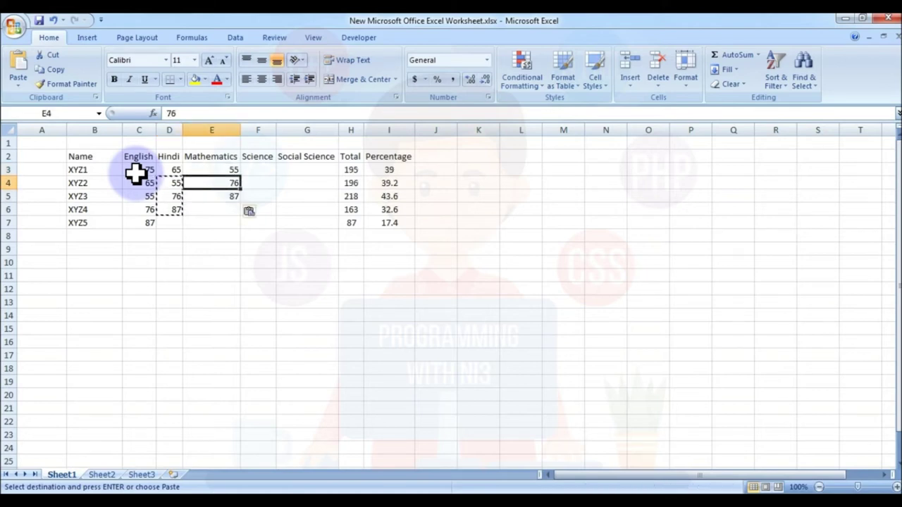
pyautogui.hotkey('shift', 'Down')
pyautogui.hotkey('ctrl', 'c')
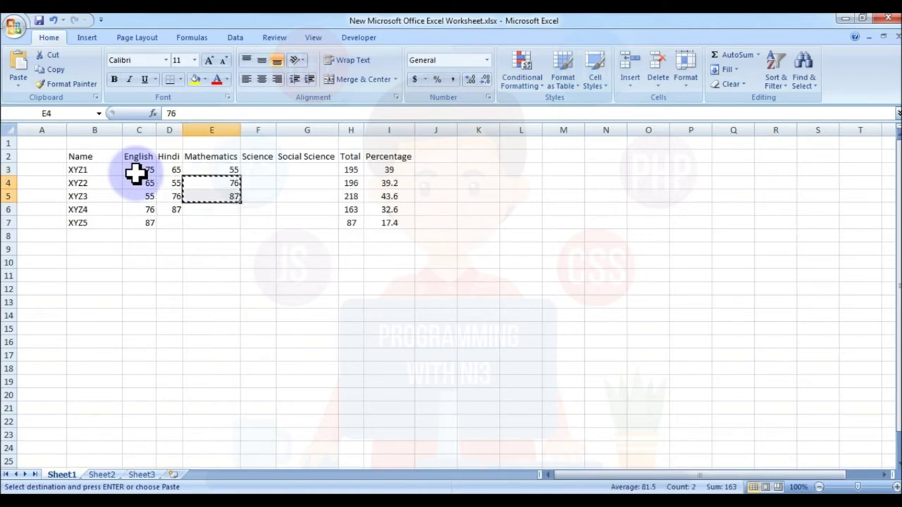
pyautogui.hotkey('ctrl', 'z')
pyautogui.hotkey('ctrl', 'z')
pyautogui.press('Escape')
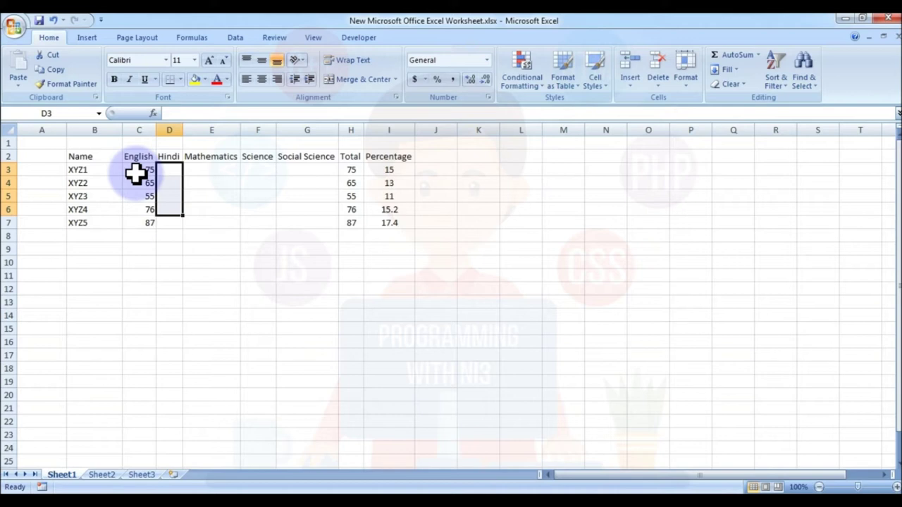
# - Copy the English marks for XYZ2–XYZ5 into the Hindi column starting at XYZ1
pyautogui.moveTo(352, 170); pyautogui.dragTo(393, 223)
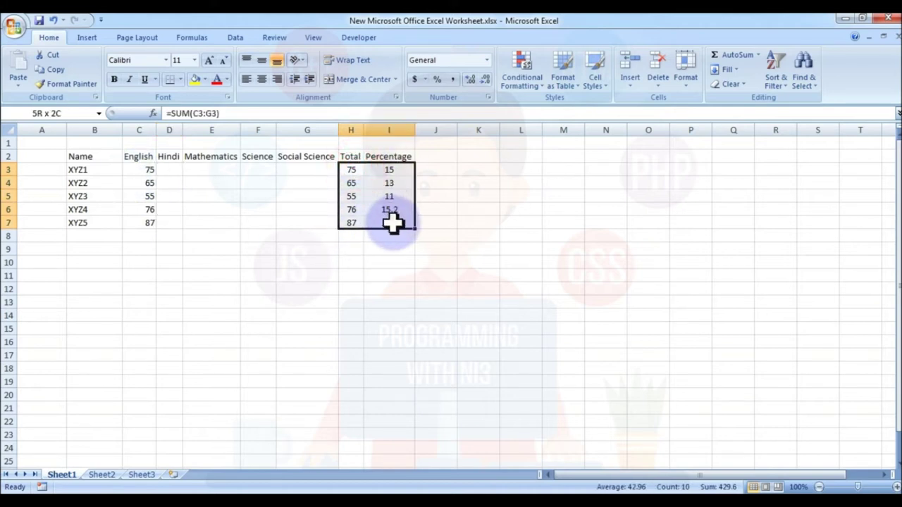
pyautogui.click(204, 224)
pyautogui.moveTo(147, 182)
pyautogui.mouseDown()
pyautogui.moveTo(155, 242)
pyautogui.moveTo(151, 224)
pyautogui.mouseUp()
pyautogui.hotkey('ctrl', 'c')
pyautogui.click(175, 172)
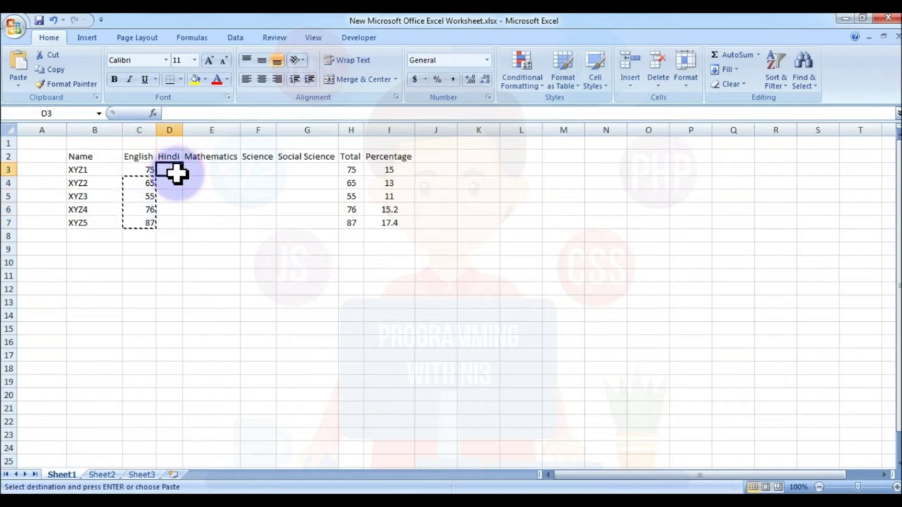
pyautogui.hotkey('ctrl', 'v')
# - Fill the Mathematics and Science columns by pasting copied Hindi and Mathematics marks
pyautogui.moveTo(171, 182); pyautogui.dragTo(171, 210)
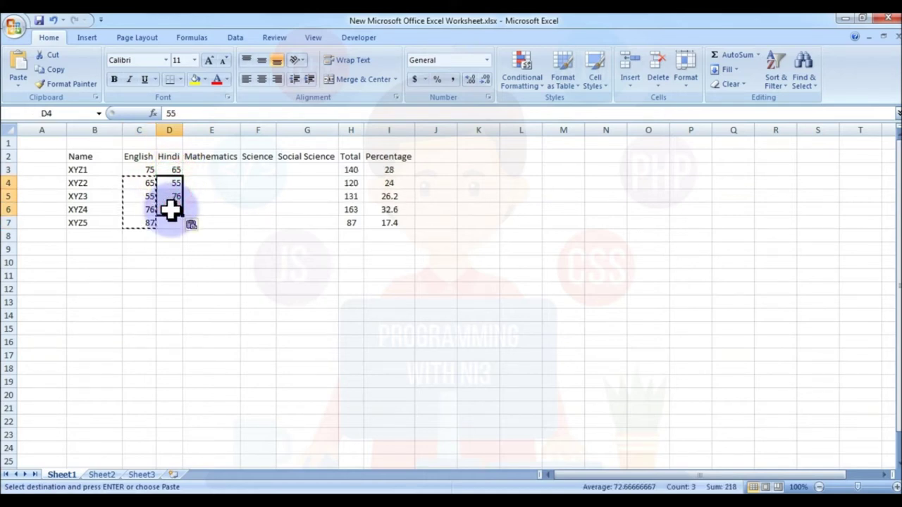
pyautogui.hotkey('ctrl', 'c')
pyautogui.click(212, 168)
pyautogui.hotkey('ctrl', 'v')
pyautogui.moveTo(219, 183); pyautogui.dragTo(221, 198)
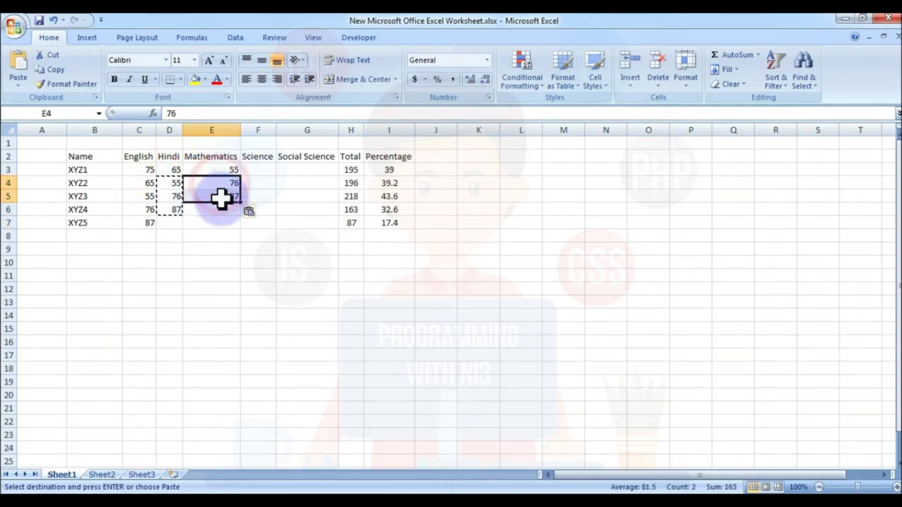
pyautogui.hotkey('ctrl', 'c')
pyautogui.click(247, 172)
pyautogui.hotkey('ctrl', 'v')
# - Enter 87 as XYZ1's Social Science mark
pyautogui.click(300, 171)
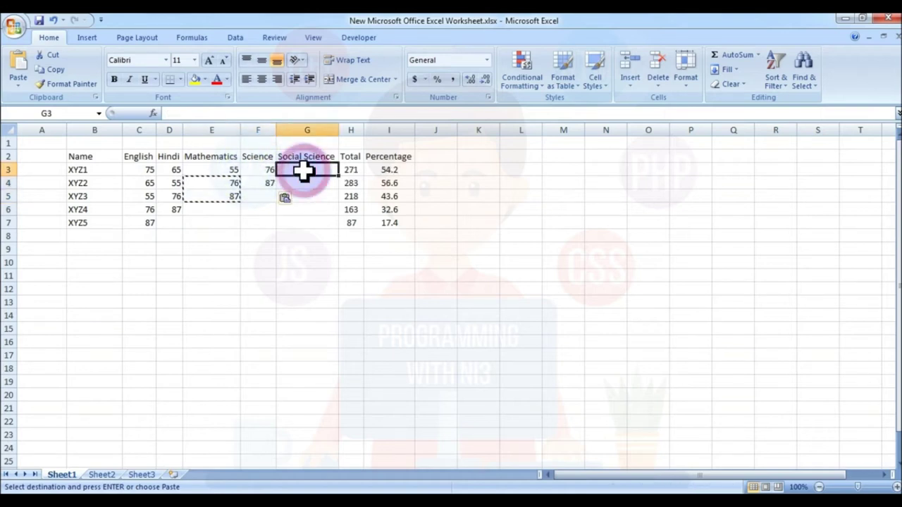
pyautogui.write('87')
pyautogui.press('Return')
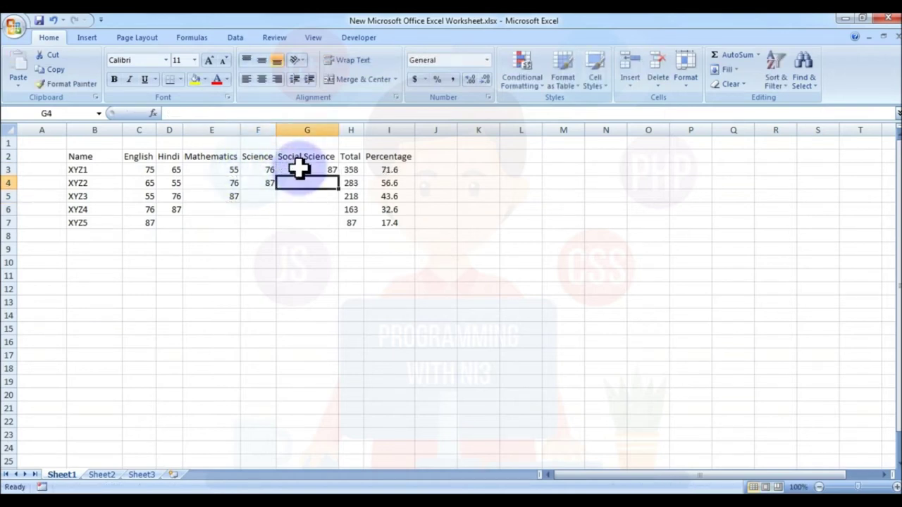
pyautogui.press('Return')
pyautogui.press('Return')
# - Enter 80 for XYZ5's Hindi, and 89 and 78 for XYZ4 and XYZ5 Mathematics
pyautogui.press('Left')
pyautogui.press('Left')
pyautogui.press('Down')
pyautogui.press('Left')
pyautogui.write('80')
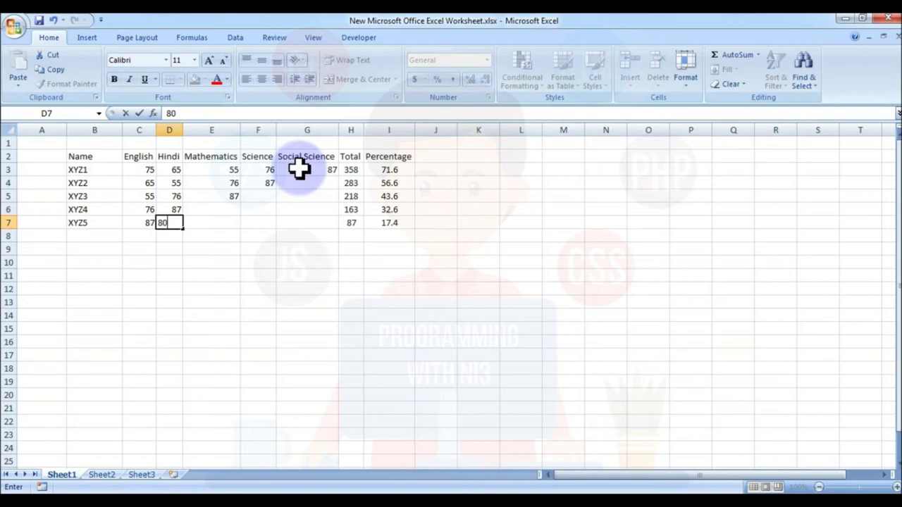
pyautogui.press('Up')
pyautogui.press('Right')
pyautogui.write('89')
pyautogui.press('Return')
pyautogui.write('8')
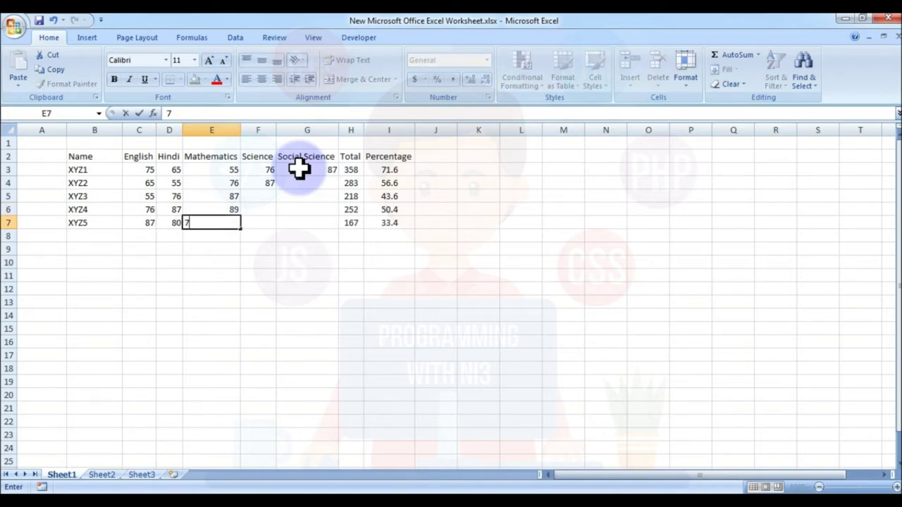
pyautogui.press('Return')
# - Copy the XYZ4–XYZ5 Mathematics marks into the Science column for XYZ3–XYZ4
pyautogui.press('Up')
pyautogui.press('Up')
pyautogui.press('Right')
pyautogui.press('Right')
pyautogui.press('Up')
pyautogui.press('Left')
pyautogui.press('Down')
pyautogui.press('Left')
pyautogui.hotkey('shift', 'Down')
pyautogui.hotkey('ctrl', 'c')
pyautogui.press('Right')
pyautogui.press('Up')
pyautogui.hotkey('ctrl', 'v')
# - Enter 90 as XYZ5's Science mark
pyautogui.press('Down')
pyautogui.press('Down')
pyautogui.write('90')
pyautogui.press('Return')
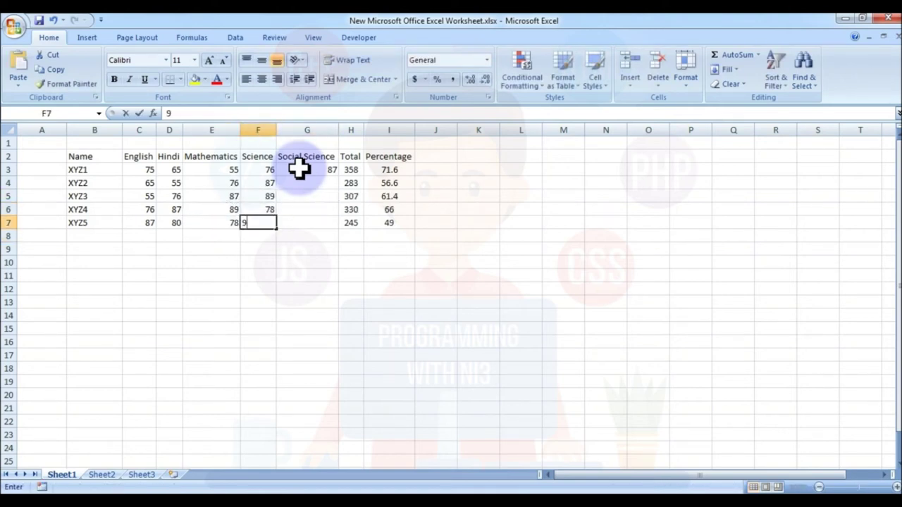
pyautogui.press('Up')
pyautogui.press('Up')
pyautogui.press('Up')
pyautogui.press('Up')
pyautogui.hotkey('shift', 'Down')
pyautogui.hotkey('shift', 'Down')
pyautogui.hotkey('shift', 'Down')
pyautogui.press('Down')
# - Copy XYZ3's row of marks C5:F5 and bring up the cell menu at G4
pyautogui.press('Left')
pyautogui.press('Left')
pyautogui.hotkey('shift', 'Right')
pyautogui.hotkey('shift', 'Right')
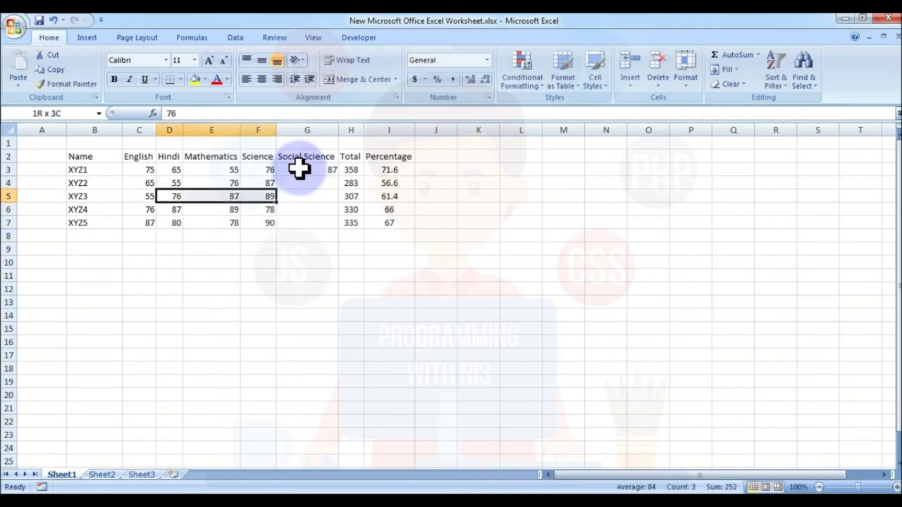
pyautogui.press('Left')
pyautogui.hotkey('shift', 'Right')
pyautogui.hotkey('shift', 'Right')
pyautogui.hotkey('shift', 'Right')
pyautogui.hotkey('ctrl', 'c')
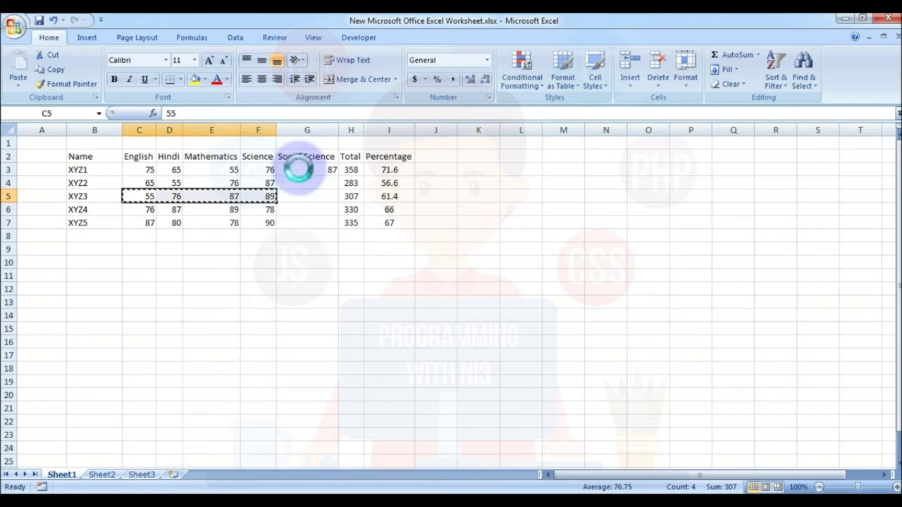
pyautogui.rightClick(328, 186)
# - Paste the copied row transposed into Social Science G4:G7 via Paste Special
pyautogui.click(370, 238)
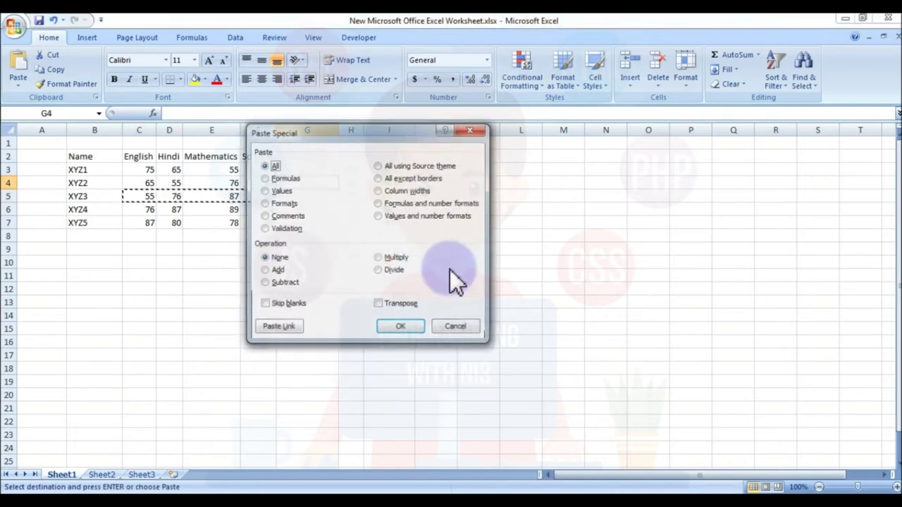
pyautogui.click(380, 304)
pyautogui.click(401, 329)
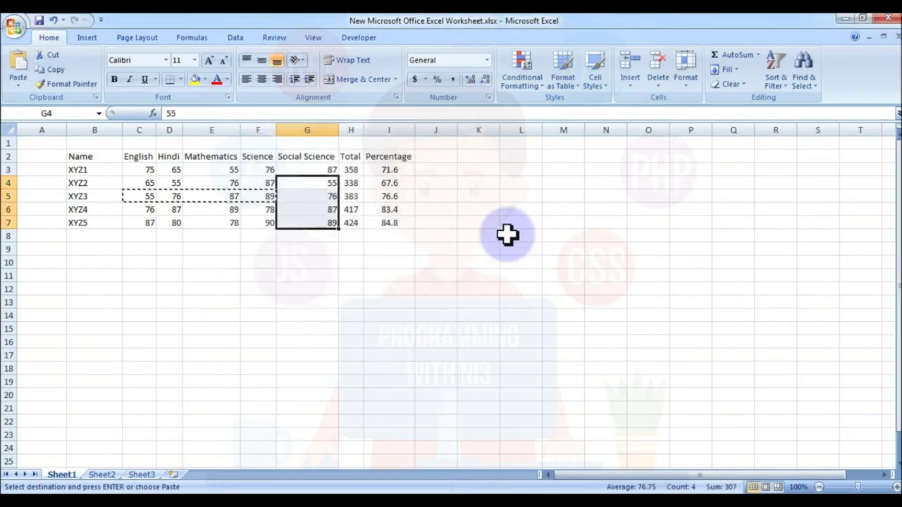
pyautogui.click(511, 235)
# - Centre the subject headings and marks in C2:G7
pyautogui.click(350, 286)
pyautogui.moveTo(139, 156)
pyautogui.mouseDown()
pyautogui.moveTo(317, 206)
pyautogui.moveTo(318, 223)
pyautogui.mouseUp()
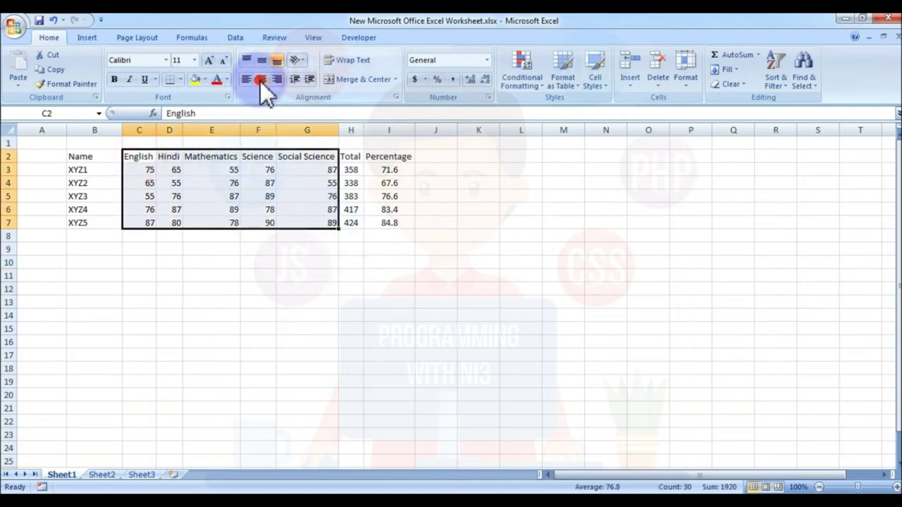
pyautogui.click(260, 79)
pyautogui.click(249, 249)
pyautogui.click(386, 261)
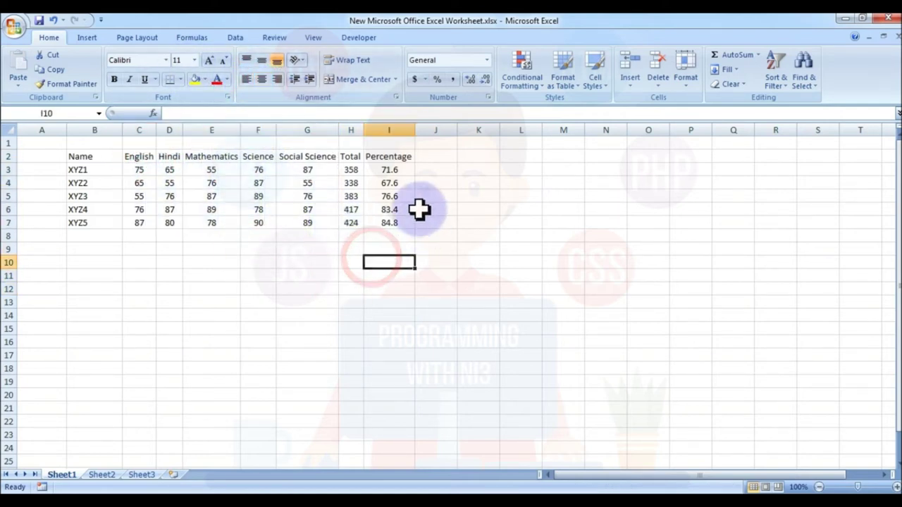
pyautogui.click(308, 195)
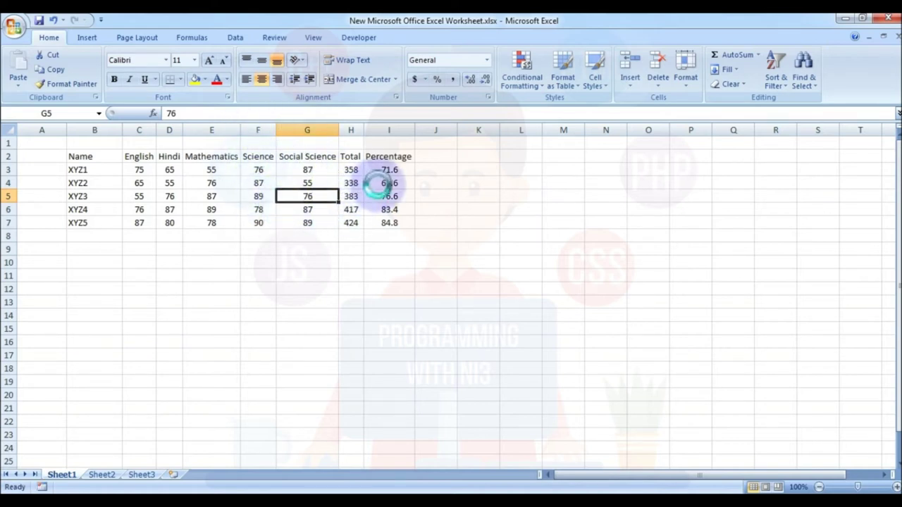
pyautogui.click(396, 250)
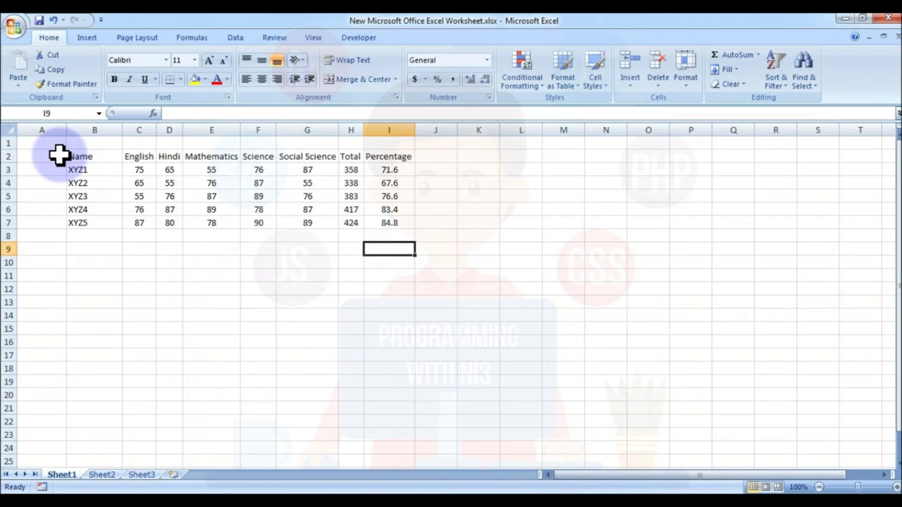
# - Type the S.No. heading in A2 and serial numbers 1 to 5 below it
pyautogui.click(59, 155)
pyautogui.write('S.No.')
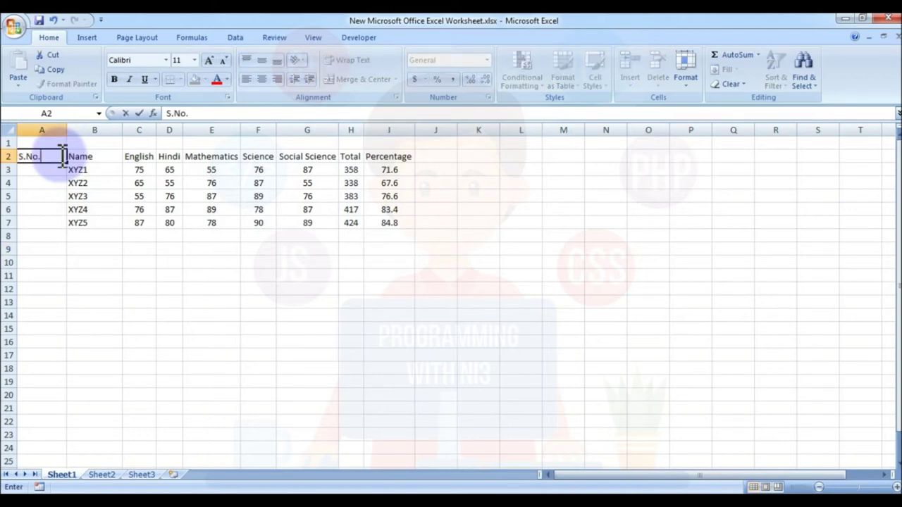
pyautogui.press('Return')
pyautogui.press('Return')
pyautogui.write('2 3 ')
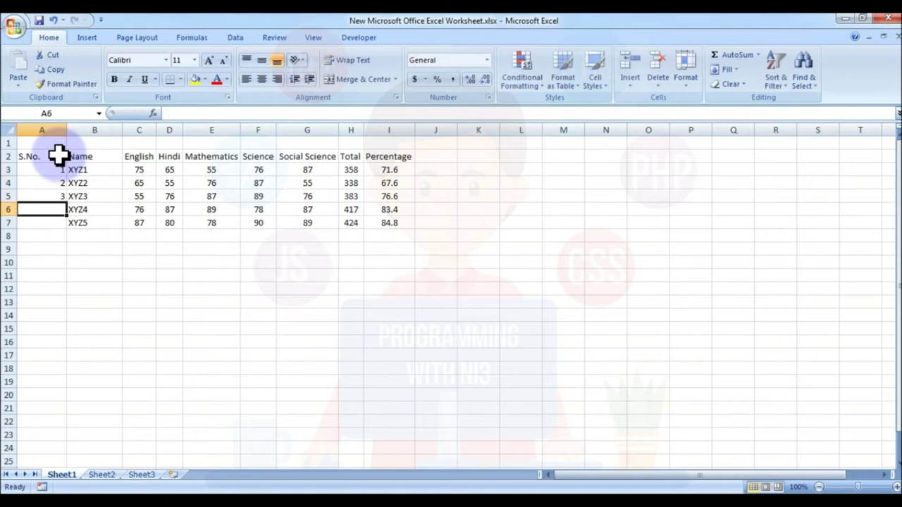
pyautogui.write('4')
pyautogui.press('Return')
pyautogui.write('5')
# - Centre the S.No. heading and serial numbers in A2:A7
pyautogui.press('Up')
pyautogui.press('Up')
pyautogui.press('Up')
pyautogui.press('Up')
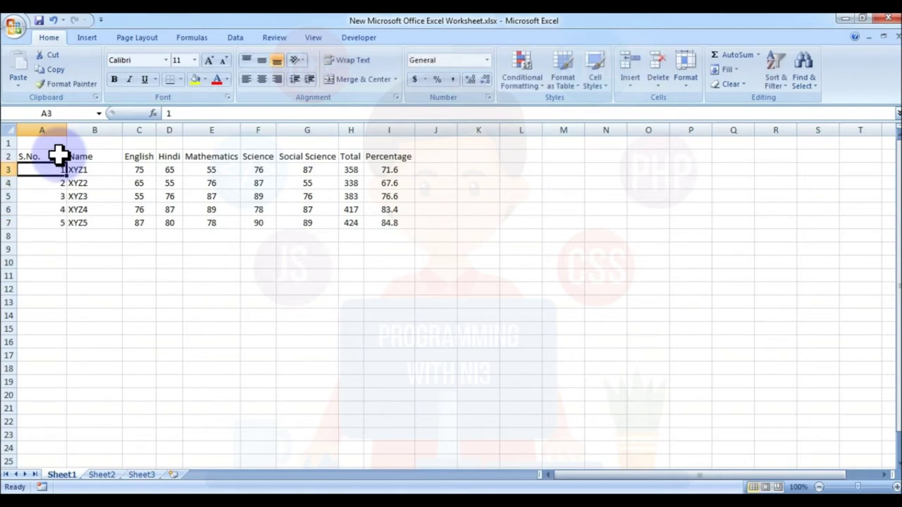
pyautogui.press('Up')
pyautogui.hotkey('shift', 'Down')
pyautogui.hotkey('shift', 'Down')
pyautogui.hotkey('shift', 'Down')
pyautogui.hotkey('shift', 'Down')
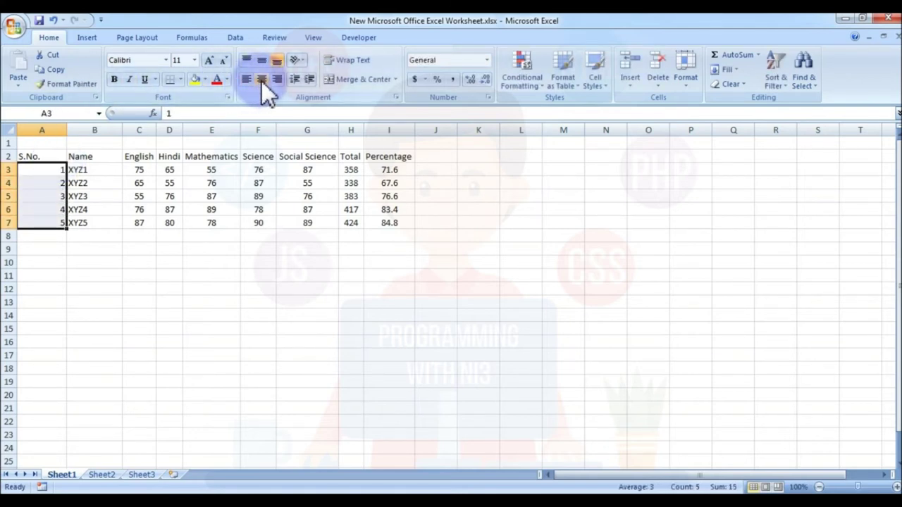
pyautogui.click(261, 79)
pyautogui.click(38, 156)
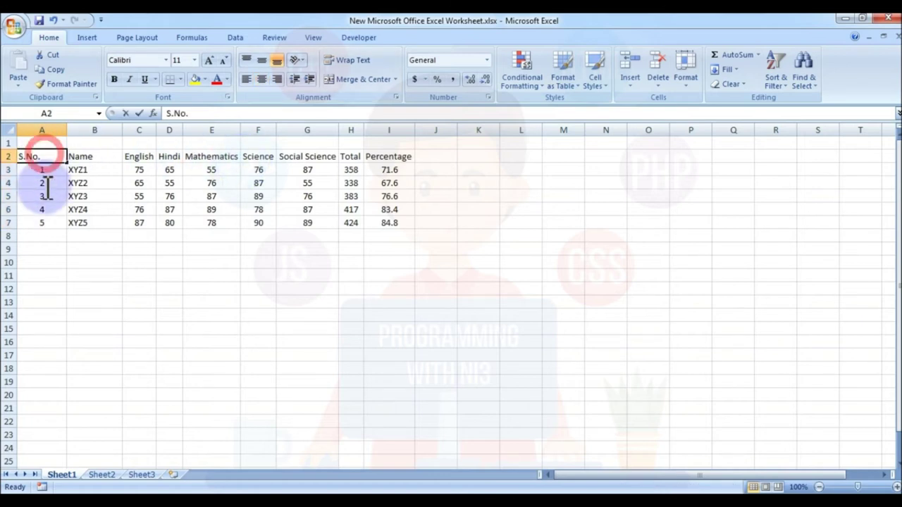
pyautogui.click(42, 223)
pyautogui.moveTo(40, 161); pyautogui.dragTo(40, 221)
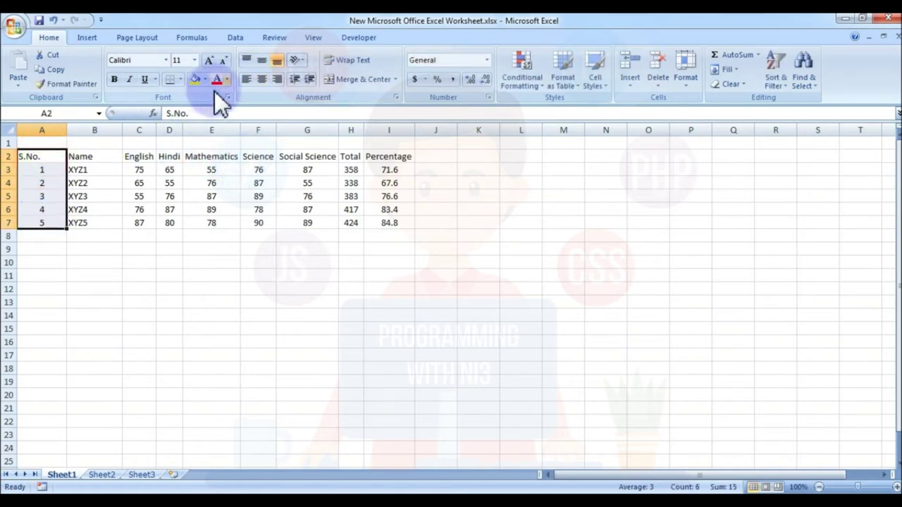
pyautogui.click(264, 77)
pyautogui.click(351, 276)
pyautogui.click(351, 223)
pyautogui.click(388, 223)
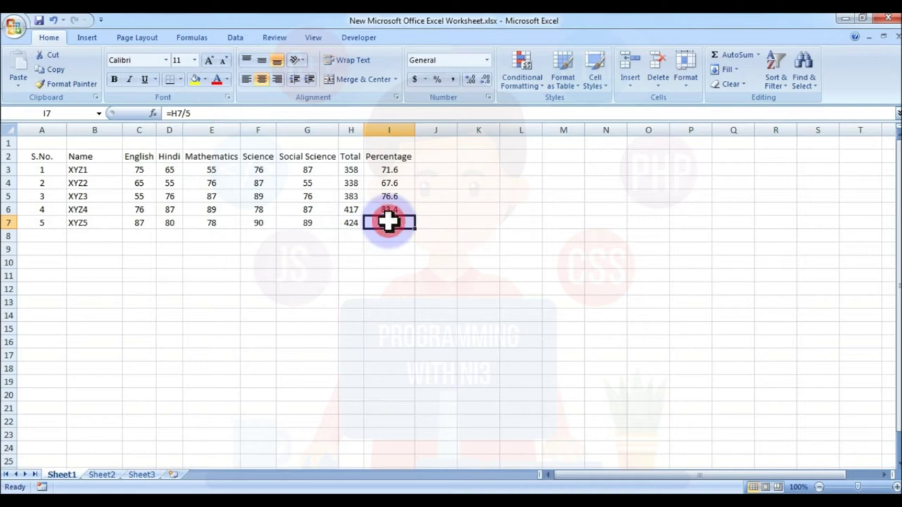
# - Make the header row from S.No. to Percentage bold
pyautogui.moveTo(351, 126); pyautogui.dragTo(382, 126)
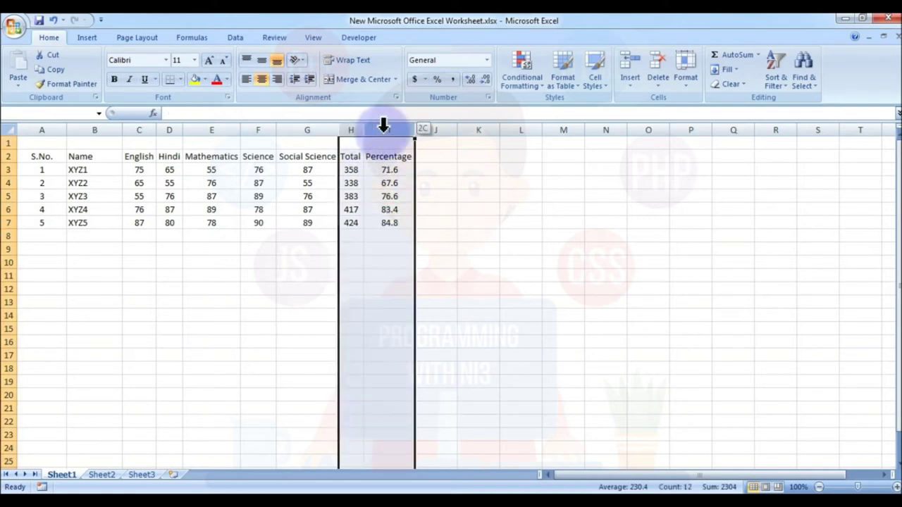
pyautogui.click(387, 209)
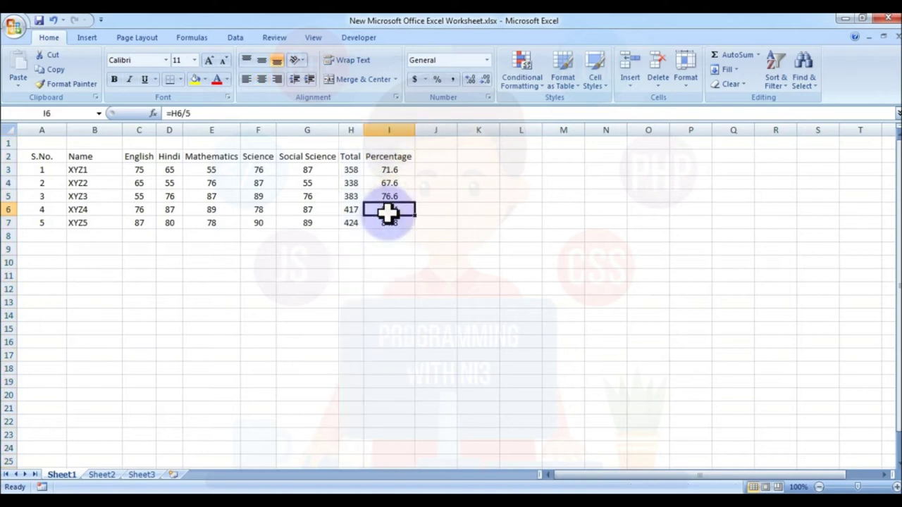
pyautogui.moveTo(389, 156); pyautogui.dragTo(14, 160)
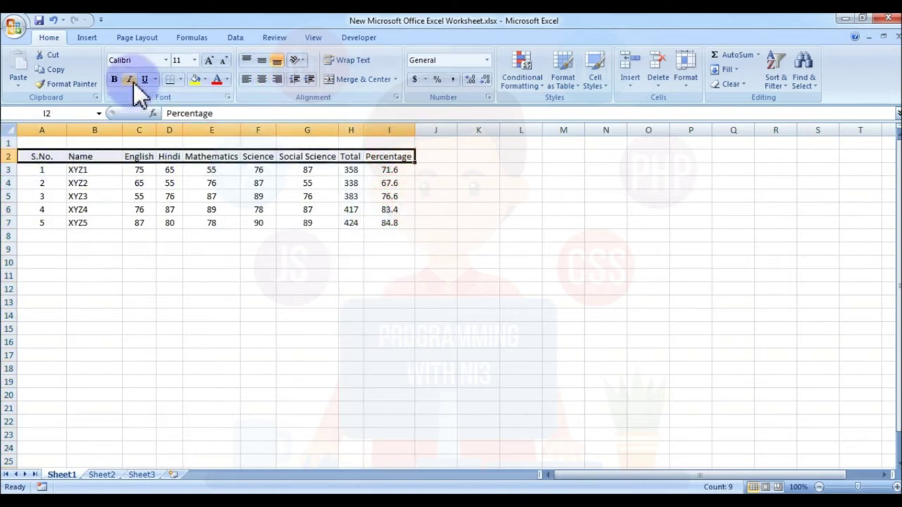
pyautogui.click(114, 78)
pyautogui.click(316, 238)
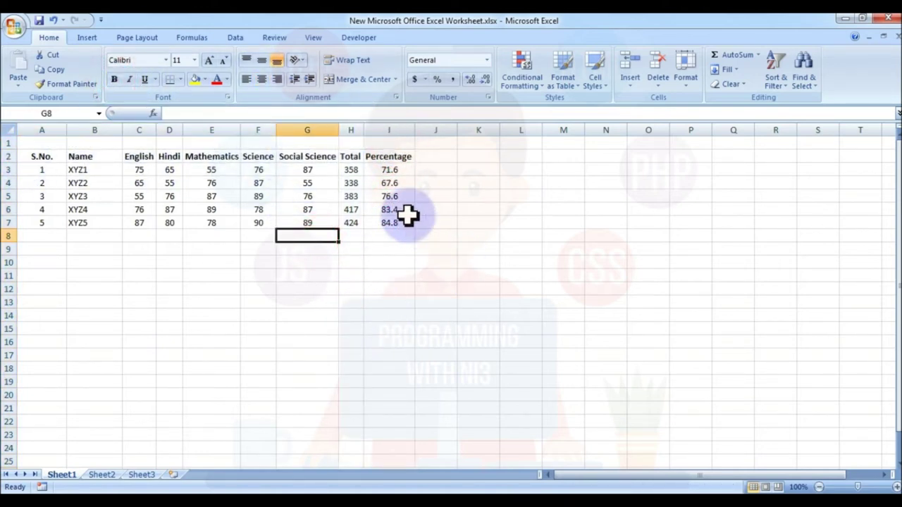
pyautogui.click(411, 236)
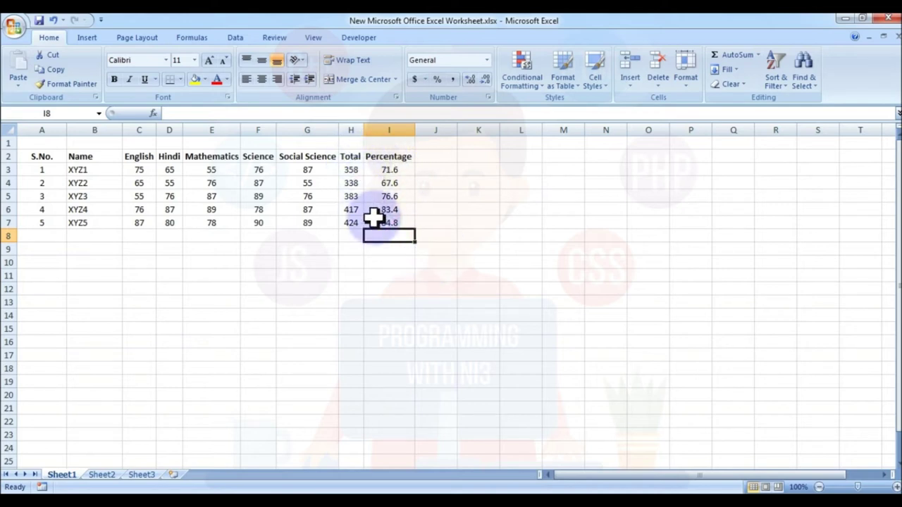
# - Review the headings, marks block and Total/Percentage columns, then select the whole sheet with Ctrl+A
pyautogui.click(53, 158)
pyautogui.click(164, 155)
pyautogui.click(215, 156)
pyautogui.click(303, 155)
pyautogui.click(105, 157)
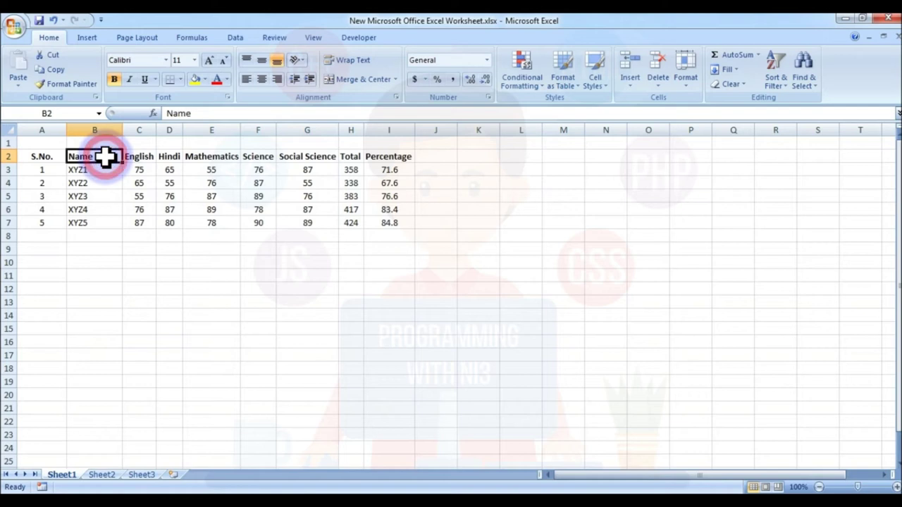
pyautogui.click(141, 156)
pyautogui.moveTo(160, 155); pyautogui.dragTo(332, 223)
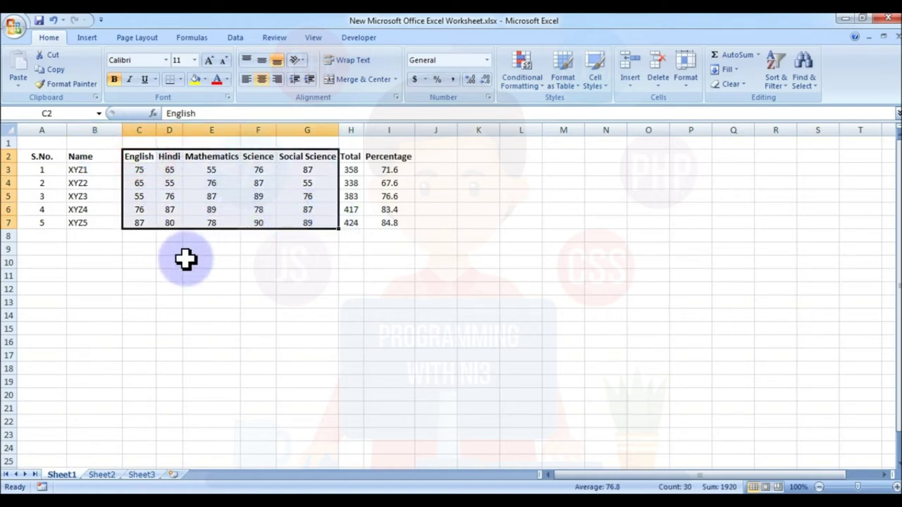
pyautogui.click(350, 127)
pyautogui.moveTo(350, 127); pyautogui.dragTo(389, 127)
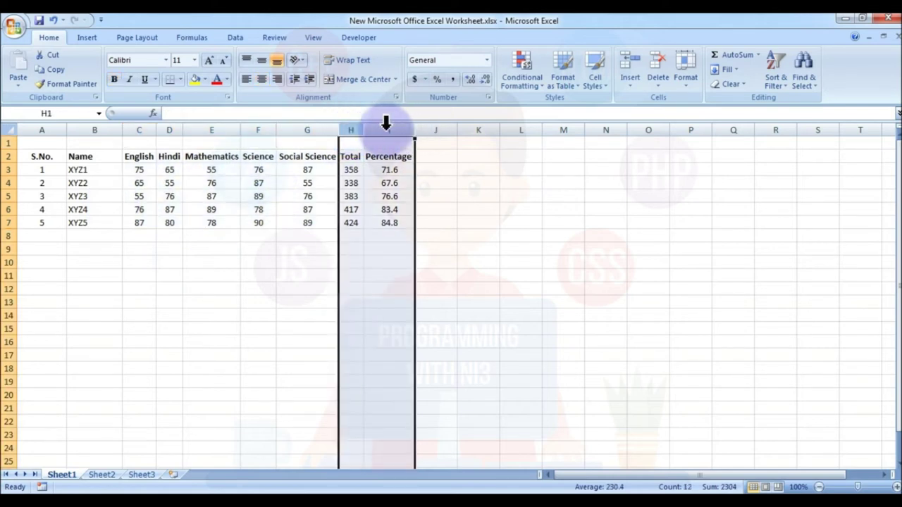
pyautogui.click(359, 238)
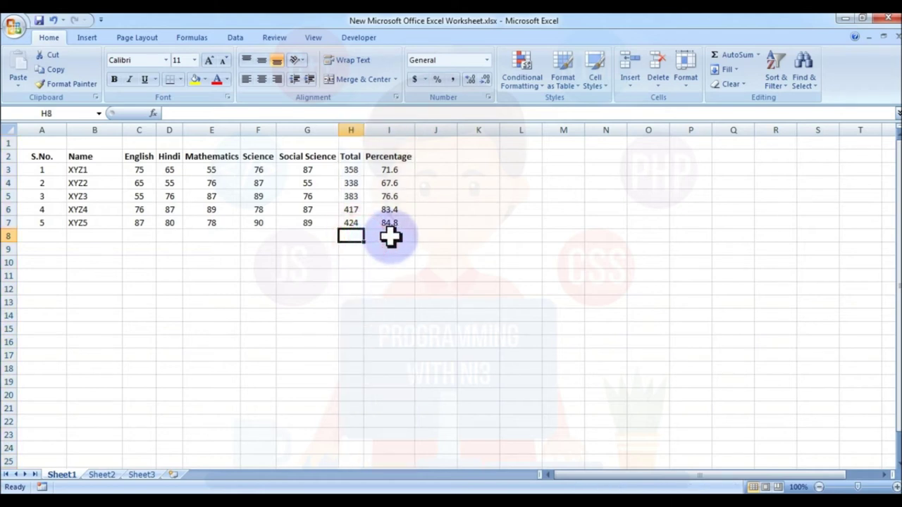
pyautogui.click(358, 223)
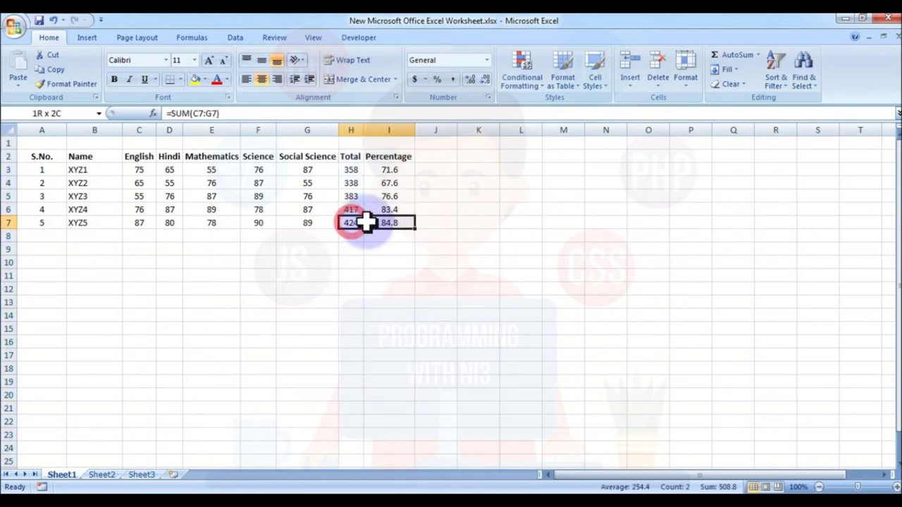
pyautogui.click(381, 289)
pyautogui.hotkey('ctrl', 'a')
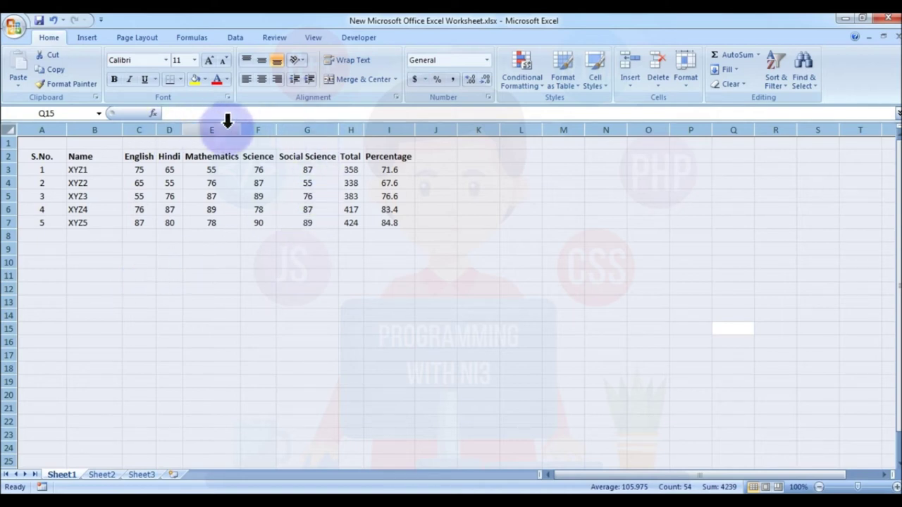
# - Uncheck Locked on the Format Cells Protection tab for all selected cells
pyautogui.rightClick(95, 192)
pyautogui.rightClick(405, 308)
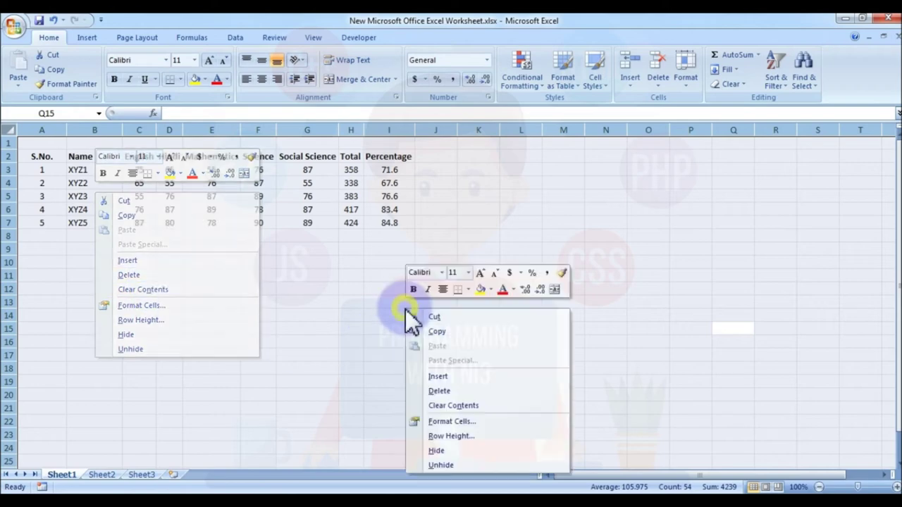
pyautogui.click(449, 421)
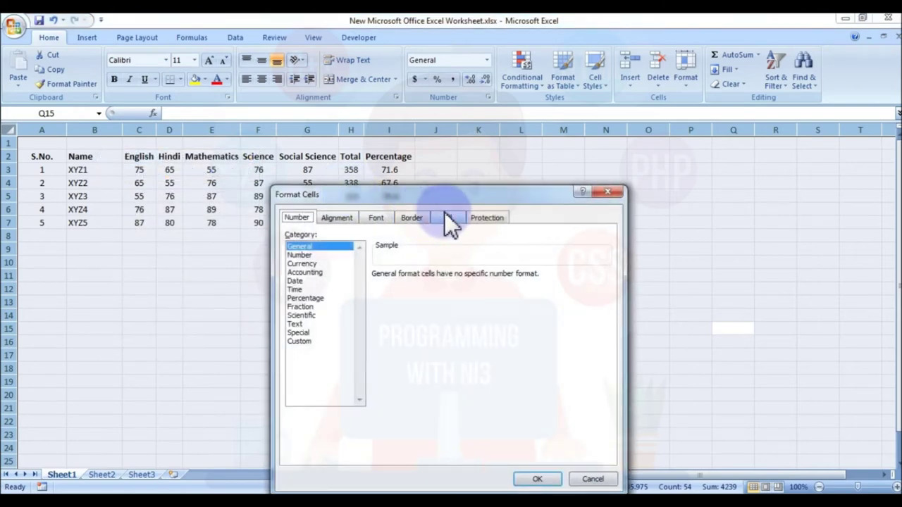
pyautogui.click(489, 217)
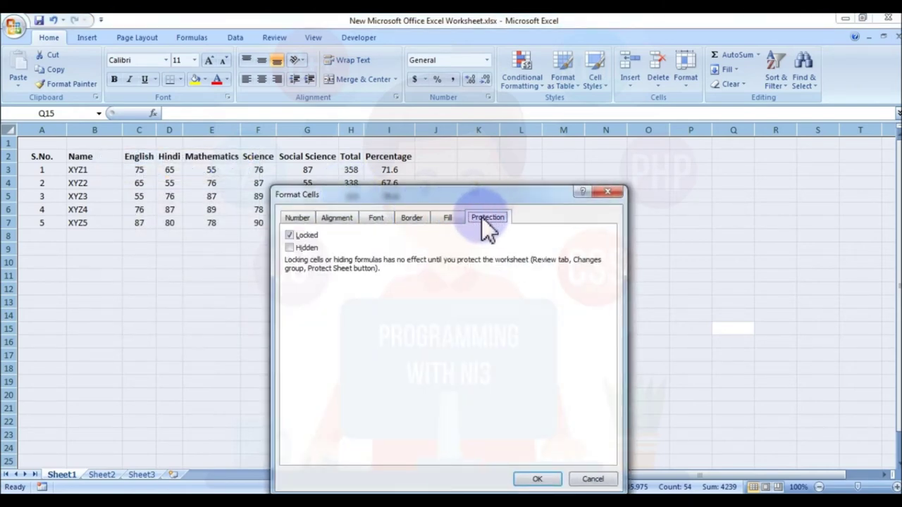
pyautogui.click(289, 235)
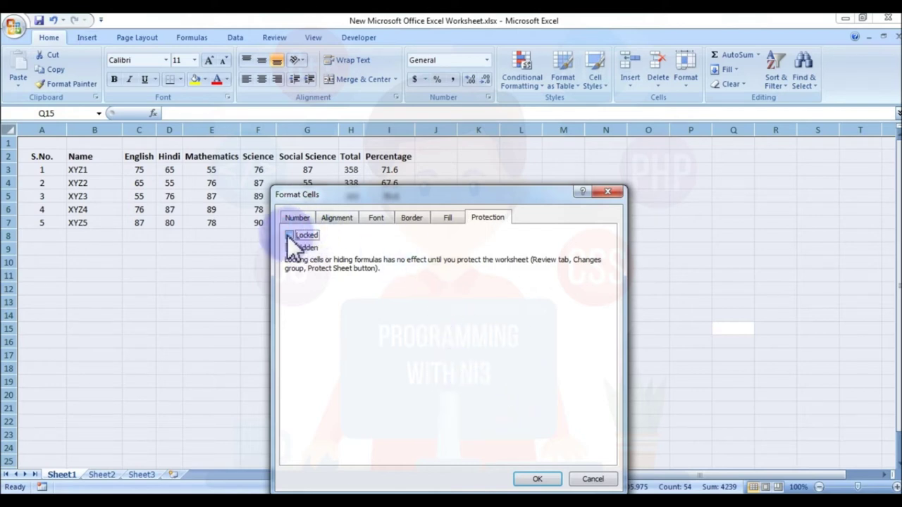
pyautogui.click(536, 478)
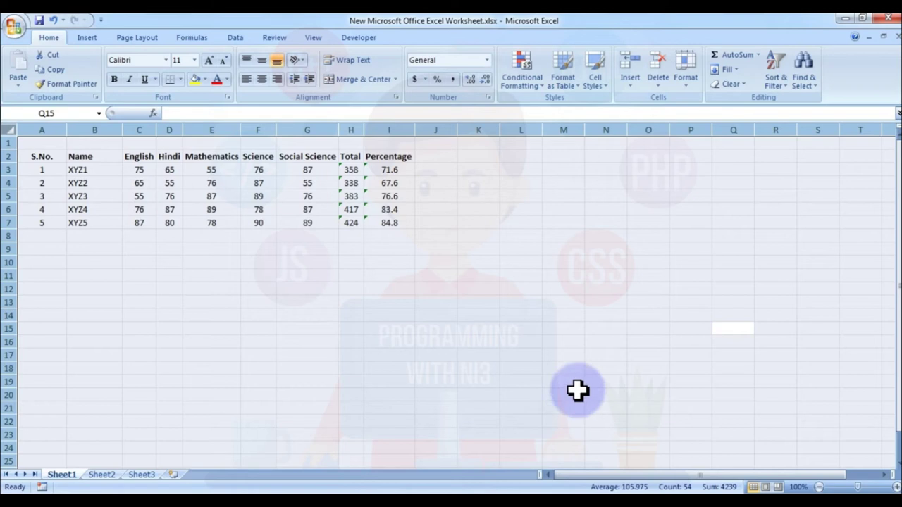
pyautogui.click(378, 303)
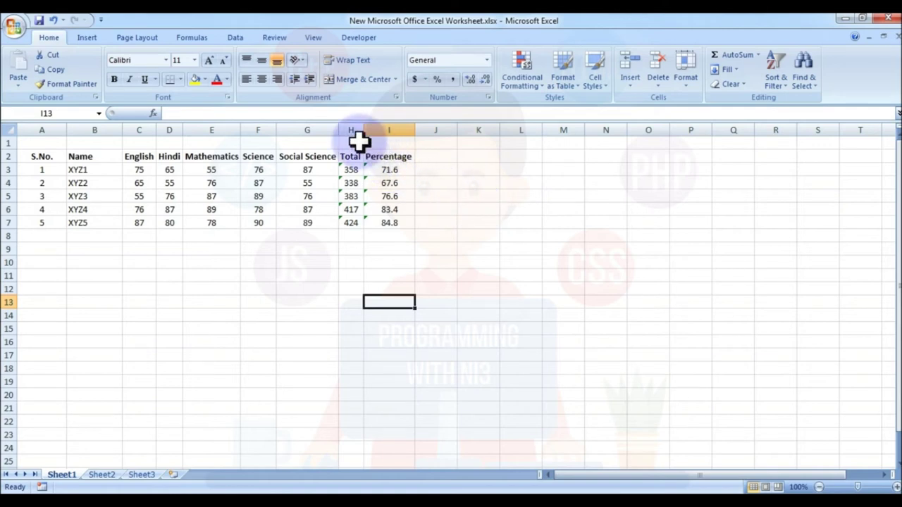
# - Fill the Total and Percentage formulas from H7:I7 down to row 24
pyautogui.moveTo(352, 127); pyautogui.dragTo(381, 124)
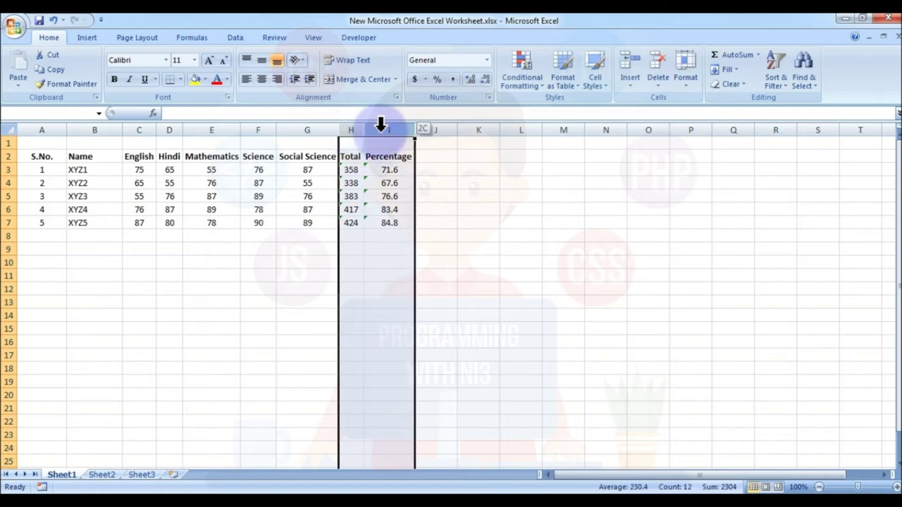
pyautogui.rightClick(353, 131)
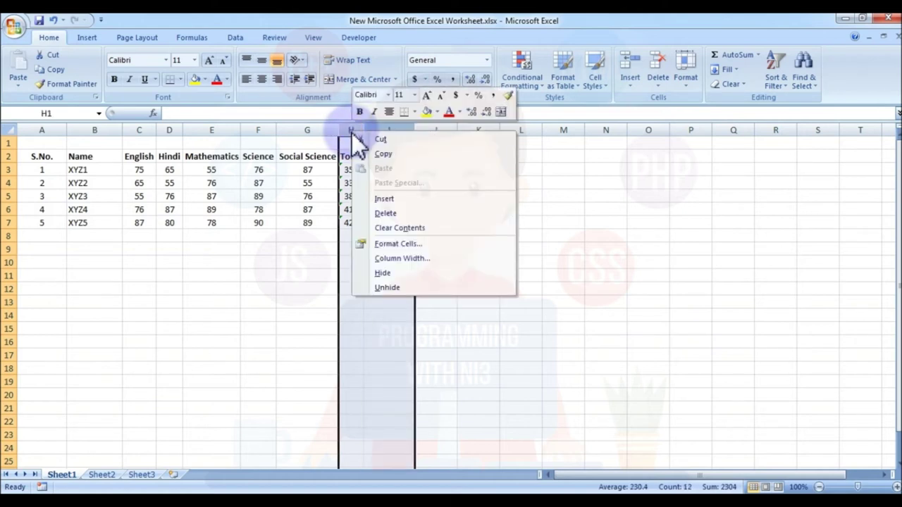
pyautogui.click(356, 120)
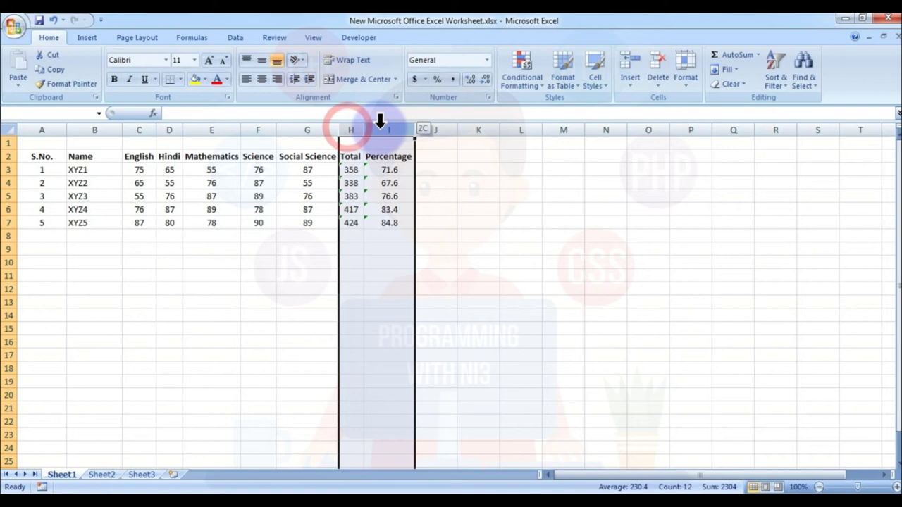
pyautogui.moveTo(358, 118); pyautogui.dragTo(382, 119)
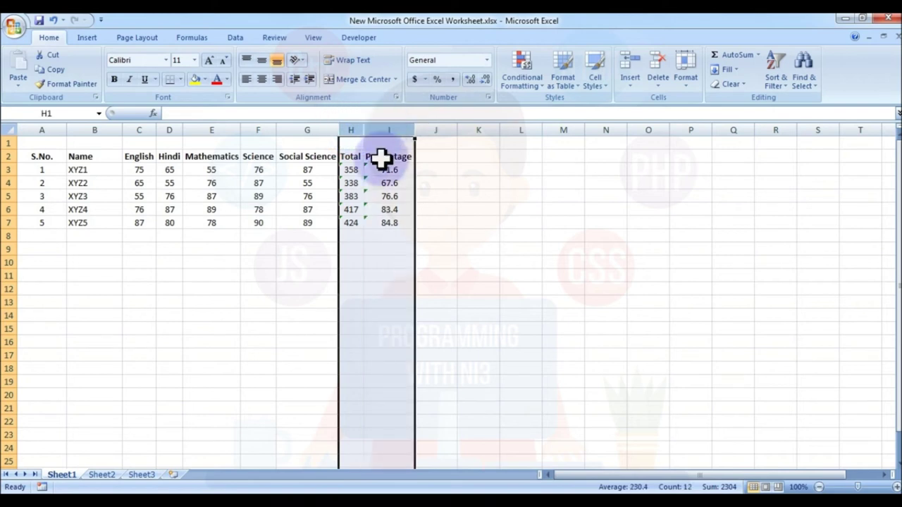
pyautogui.click(504, 261)
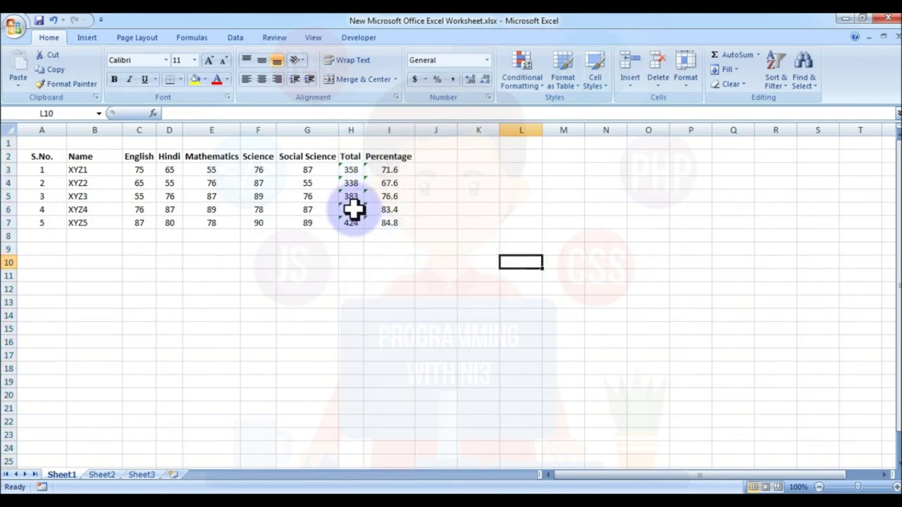
pyautogui.moveTo(351, 223)
pyautogui.mouseDown()
pyautogui.moveTo(384, 222)
pyautogui.moveTo(412, 428)
pyautogui.mouseUp()
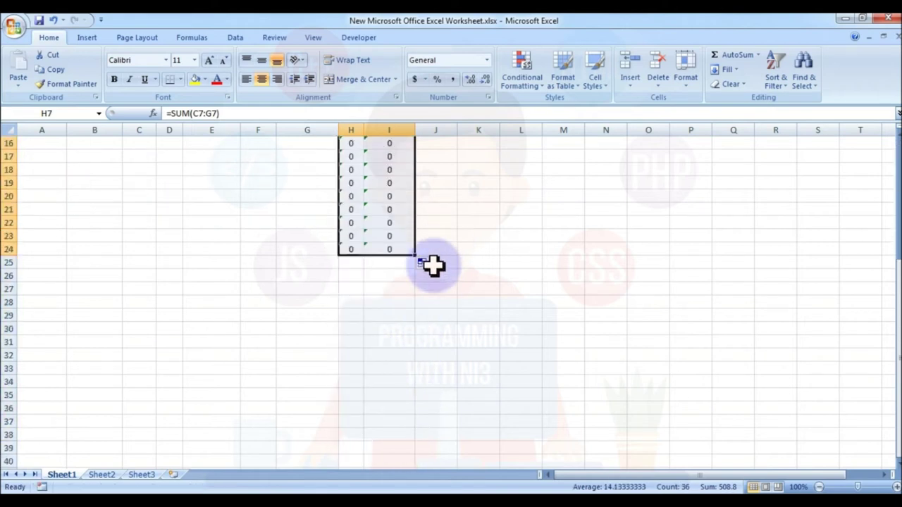
pyautogui.moveTo(412, 428)
pyautogui.mouseDown()
pyautogui.moveTo(415, 256)
pyautogui.moveTo(415, 439)
pyautogui.mouseUp()
# - Keep extending the Total and Percentage formulas down the sheet to about row 318
pyautogui.scroll(-5, 465, 303)
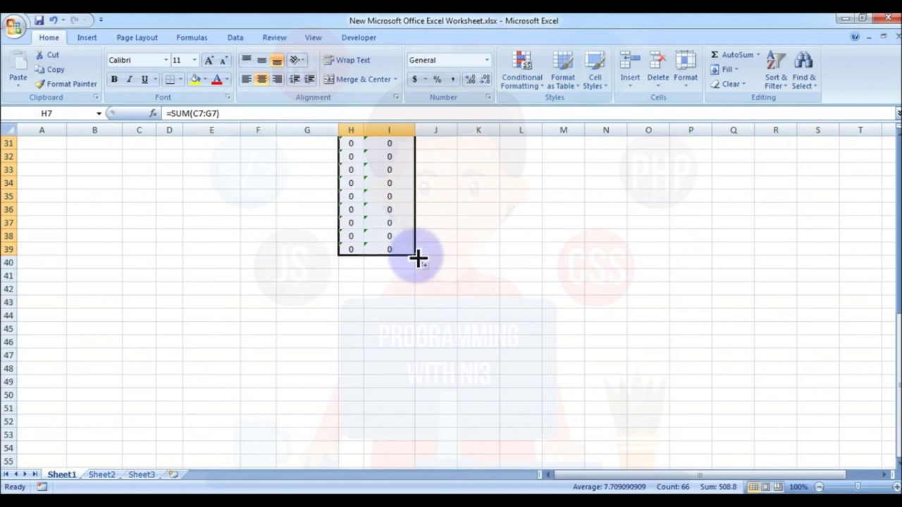
pyautogui.moveTo(416, 256); pyautogui.dragTo(416, 437)
pyautogui.scroll(-3, 452, 352)
pyautogui.scroll(-2, 451, 282)
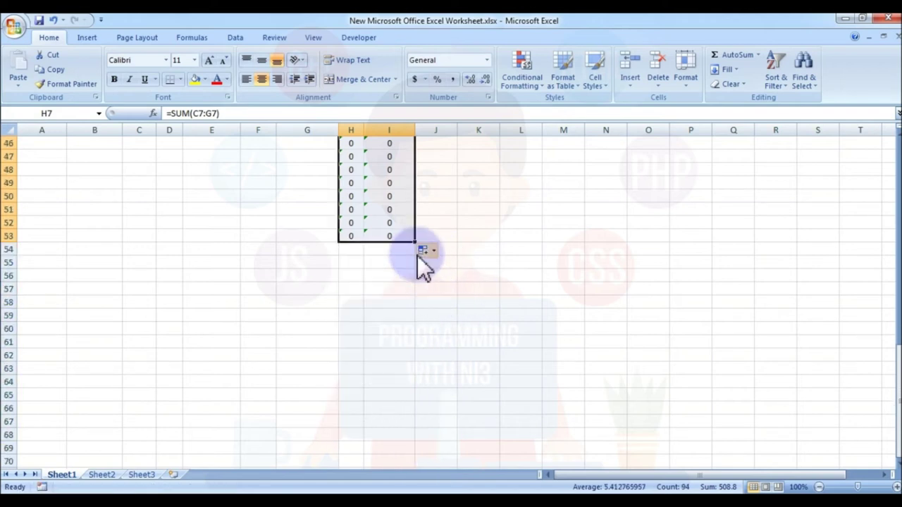
pyautogui.moveTo(418, 244); pyautogui.dragTo(405, 431)
pyautogui.scroll(-3, 429, 292)
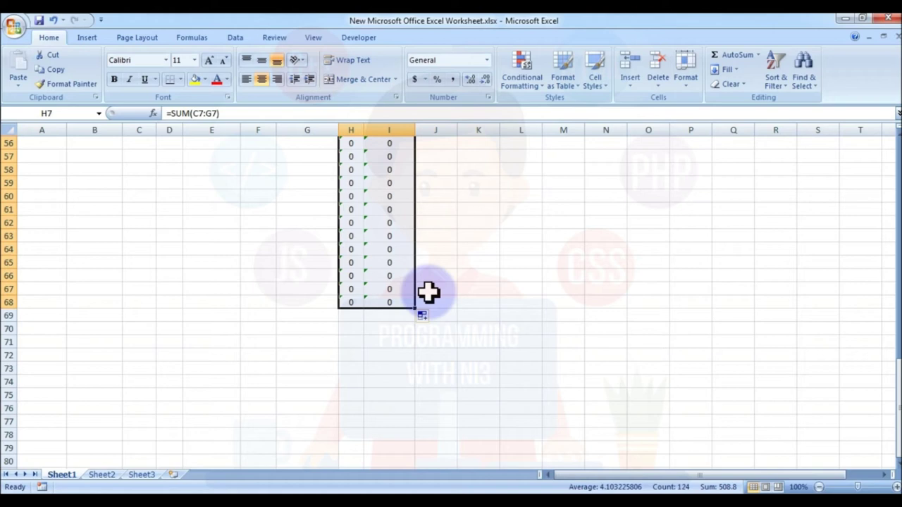
pyautogui.scroll(-2, 422, 259)
pyautogui.moveTo(416, 243); pyautogui.dragTo(414, 423)
pyautogui.scroll(8, 433, 332)
pyautogui.scroll(-8, 439, 312)
pyautogui.scroll(-10, 430, 219)
pyautogui.scroll(7, 423, 240)
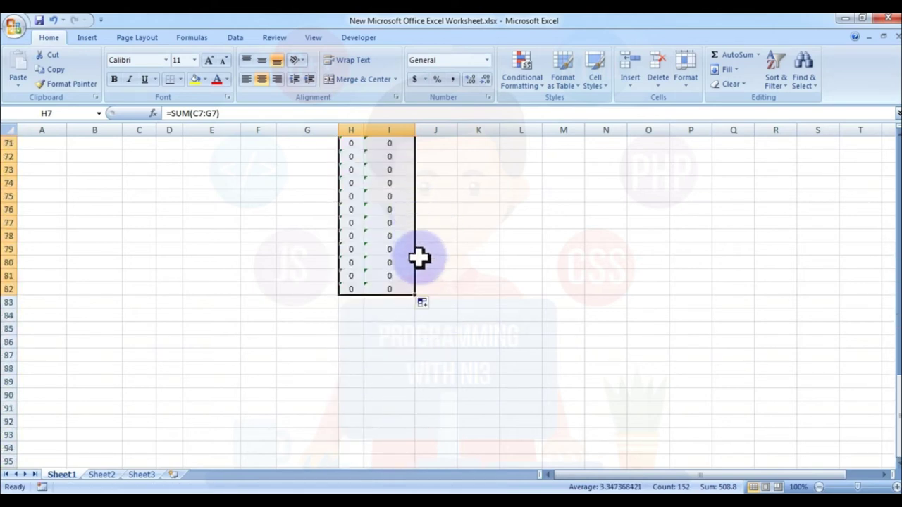
pyautogui.moveTo(415, 299); pyautogui.dragTo(413, 462)
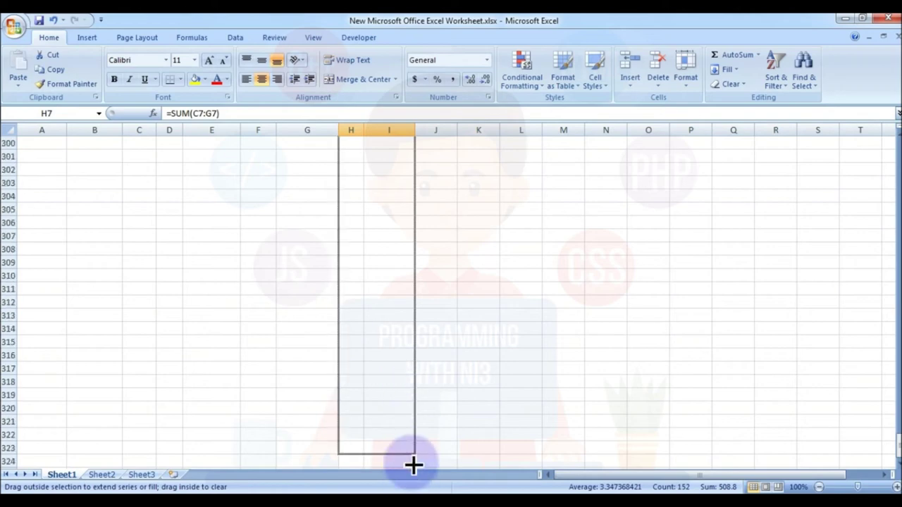
# - Scroll back up to the marks table at the top of the sheet
pyautogui.scroll(12, 448, 326)
pyautogui.scroll(20, 448, 326)
pyautogui.scroll(20, 448, 326)
pyautogui.keyDown('ctrl'); pyautogui.scroll(2, 448, 326); pyautogui.keyUp('ctrl')
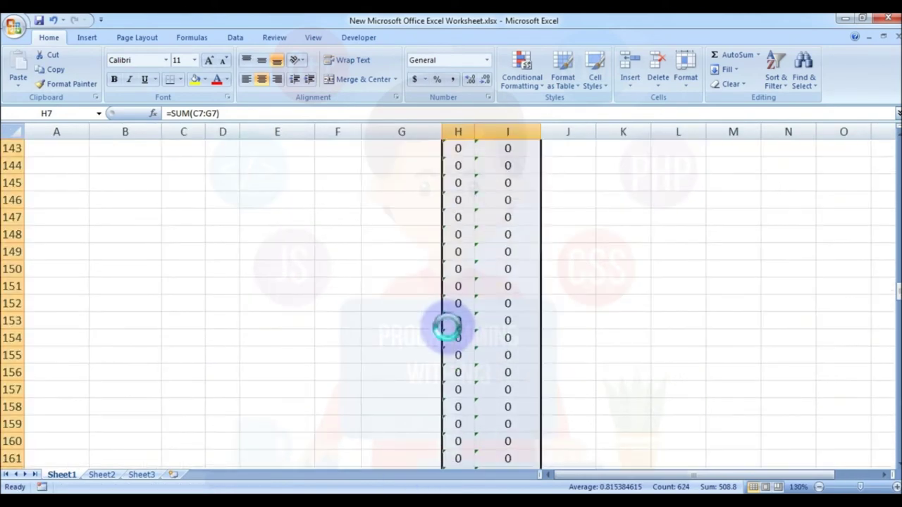
pyautogui.keyDown('ctrl'); pyautogui.scroll(-1, 448, 326); pyautogui.keyUp('ctrl')
pyautogui.scroll(10, 448, 327)
pyautogui.scroll(20, 448, 326)
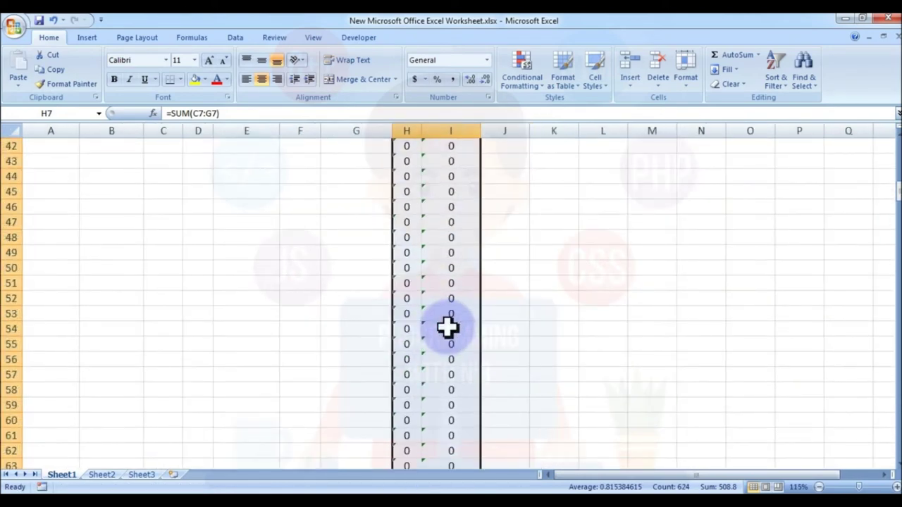
pyautogui.keyDown('ctrl'); pyautogui.scroll(-1, 448, 326); pyautogui.keyUp('ctrl')
pyautogui.scroll(13, 448, 326)
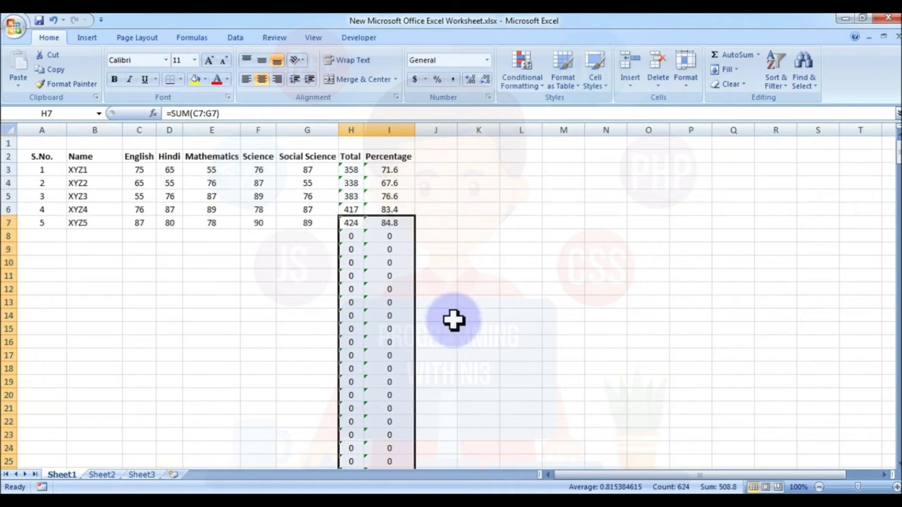
pyautogui.click(467, 290)
pyautogui.click(148, 250)
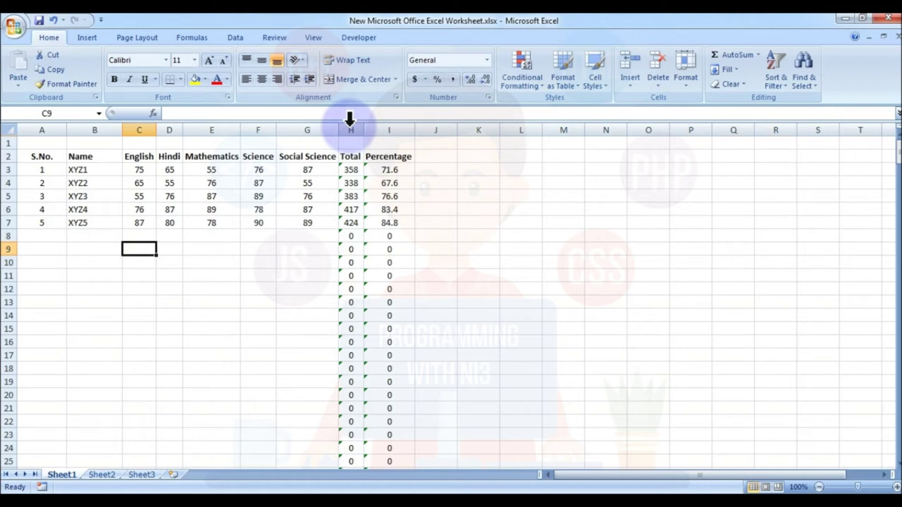
pyautogui.scroll(-8, 401, 304)
pyautogui.scroll(-10, 402, 304)
pyautogui.scroll(-18, 401, 304)
pyautogui.scroll(-18, 401, 303)
pyautogui.scroll(5, 401, 304)
pyautogui.scroll(9, 401, 303)
pyautogui.scroll(20, 401, 303)
pyautogui.scroll(17, 401, 304)
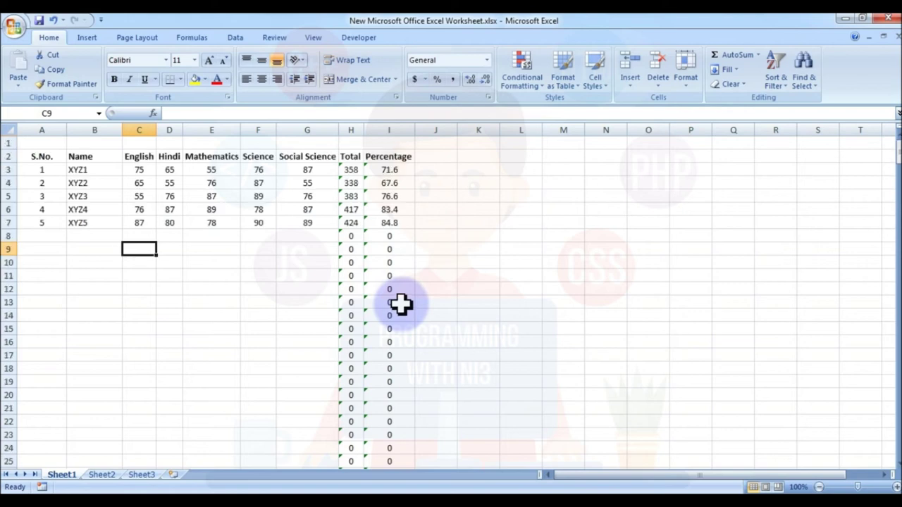
pyautogui.moveTo(356, 130); pyautogui.dragTo(387, 130)
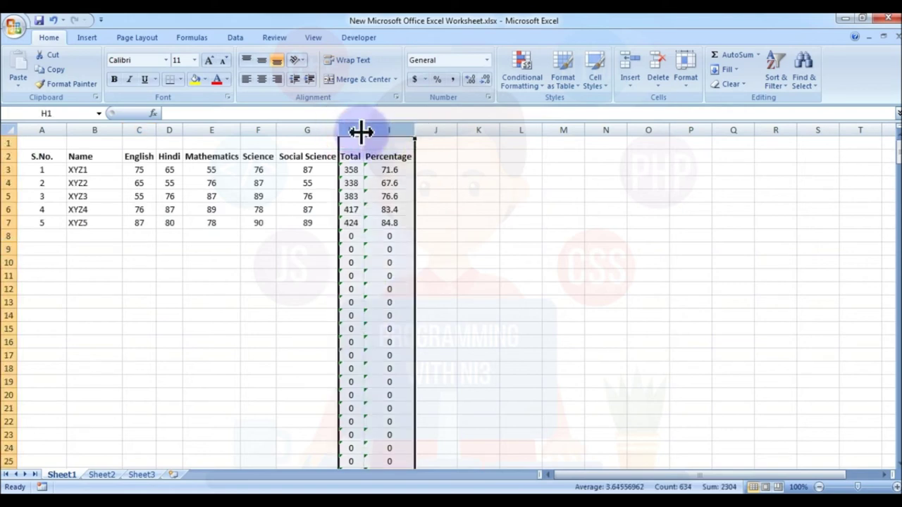
pyautogui.moveTo(351, 124); pyautogui.dragTo(378, 125)
pyautogui.rightClick(388, 127)
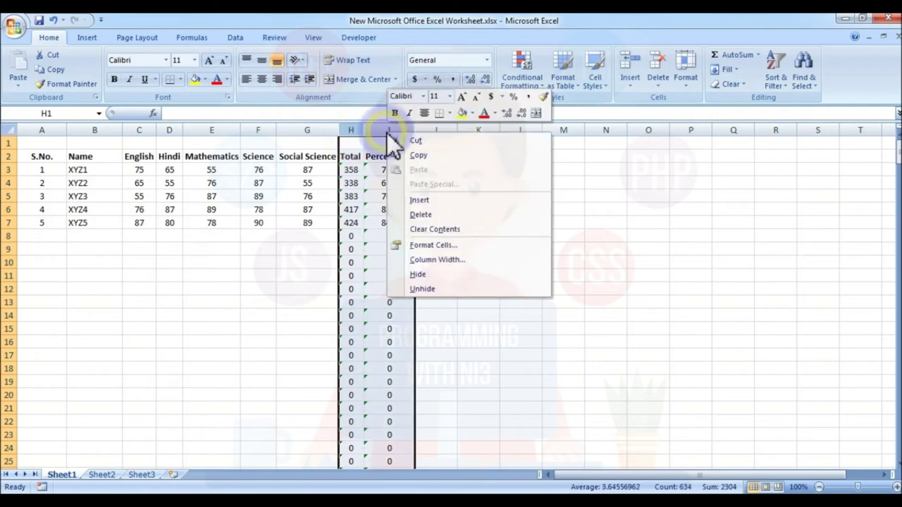
pyautogui.click(426, 246)
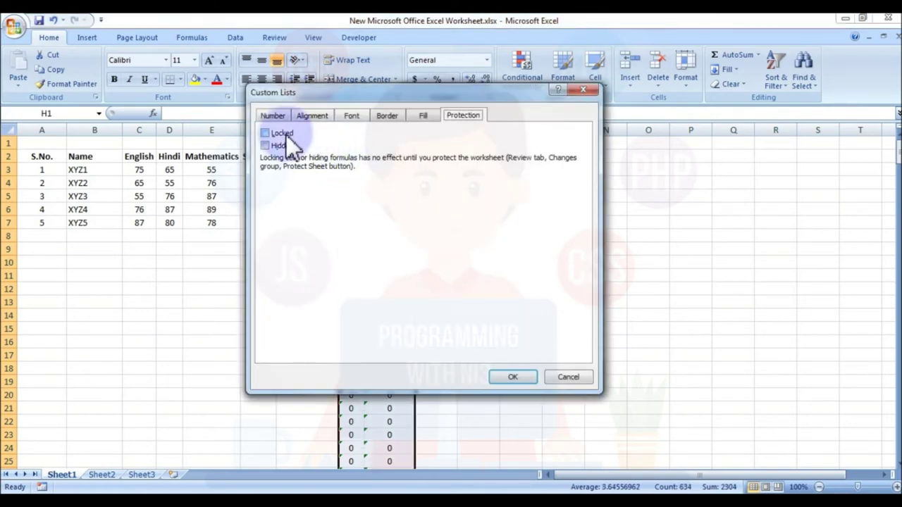
pyautogui.click(284, 133)
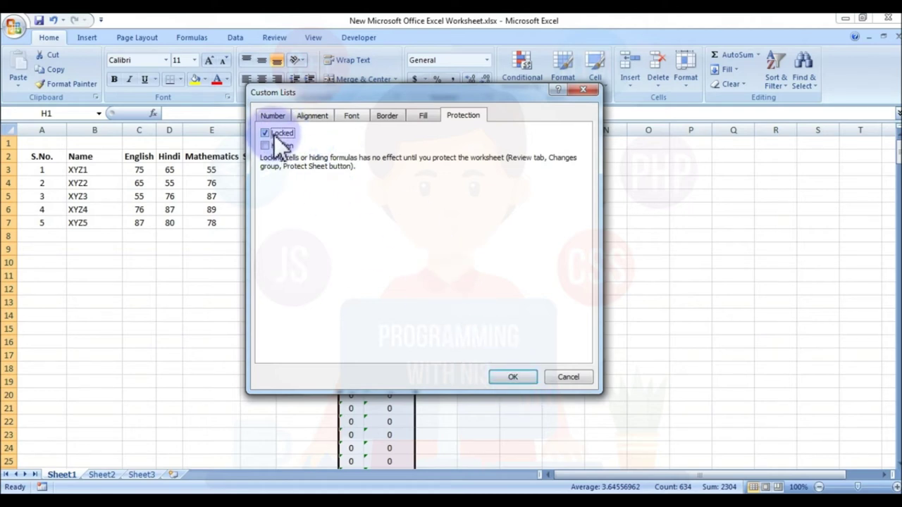
pyautogui.press('Return')
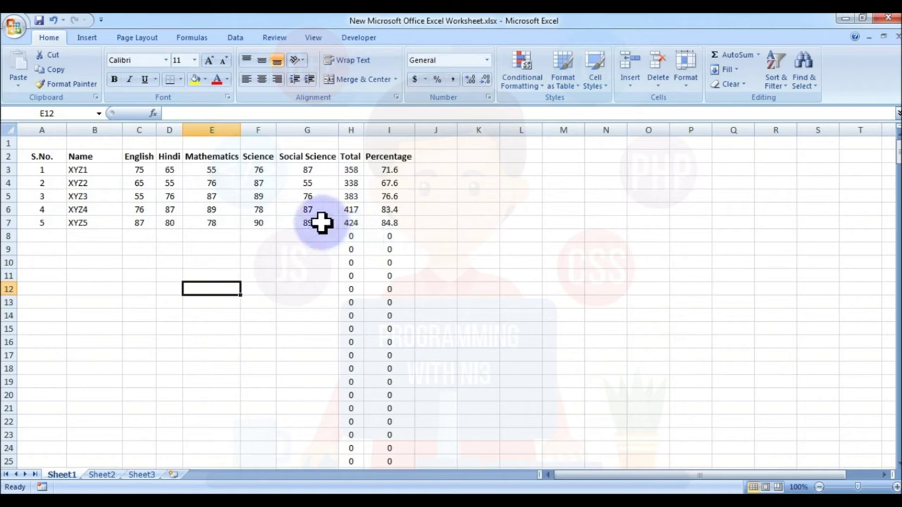
pyautogui.click(276, 38)
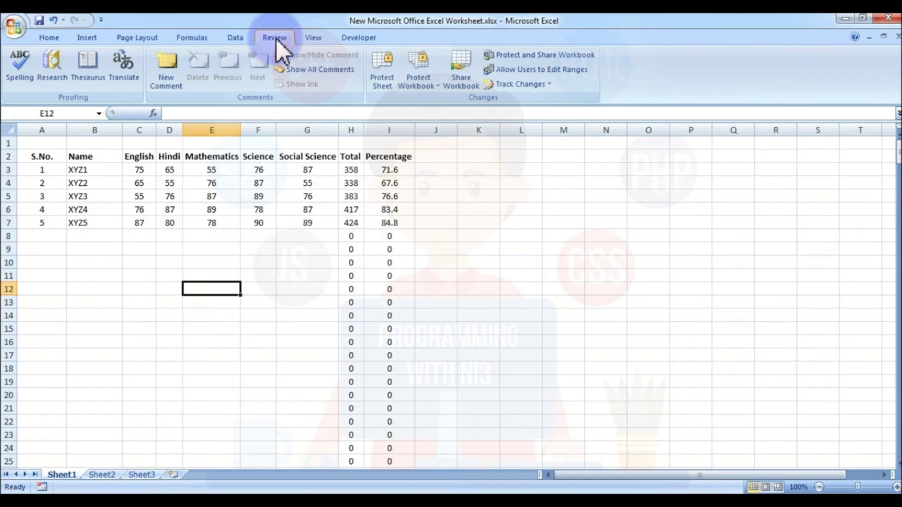
pyautogui.click(387, 90)
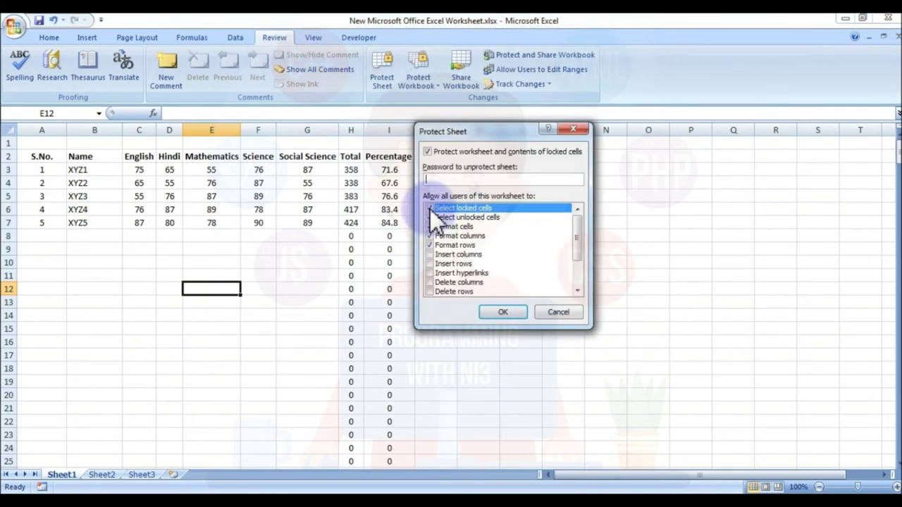
pyautogui.click(429, 217)
pyautogui.click(429, 227)
pyautogui.click(429, 236)
pyautogui.click(429, 244)
pyautogui.click(429, 208)
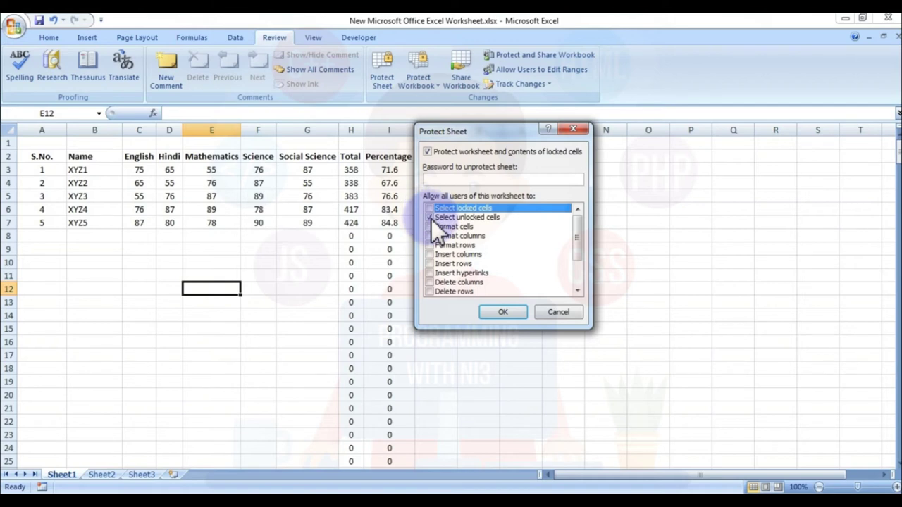
pyautogui.click(431, 218)
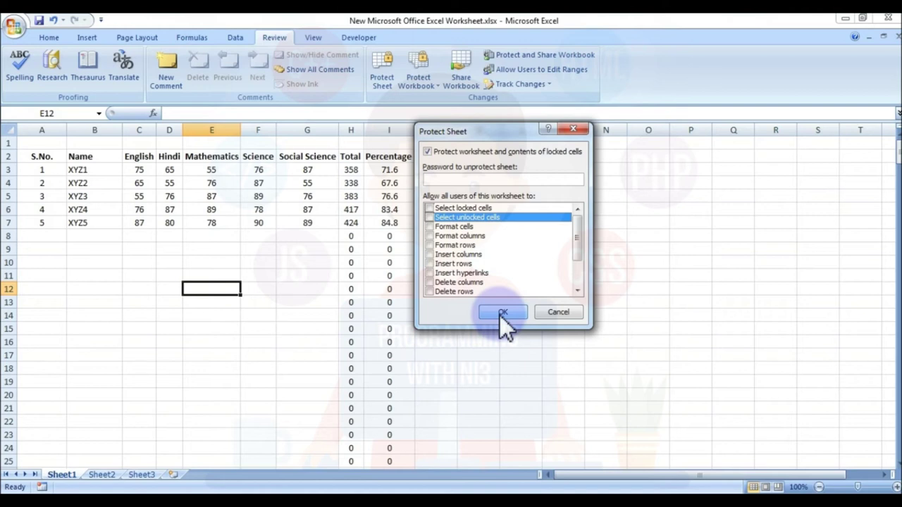
pyautogui.click(499, 314)
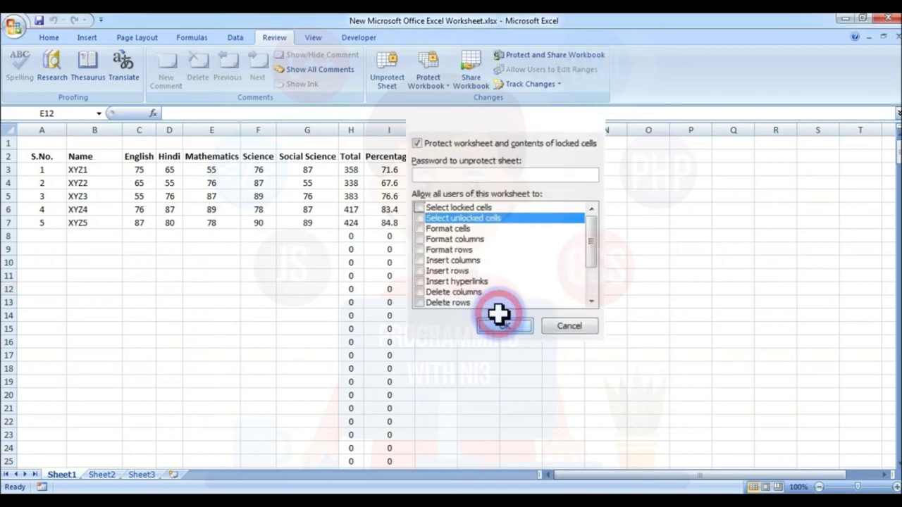
pyautogui.click(388, 222)
pyautogui.click(155, 246)
pyautogui.click(70, 170)
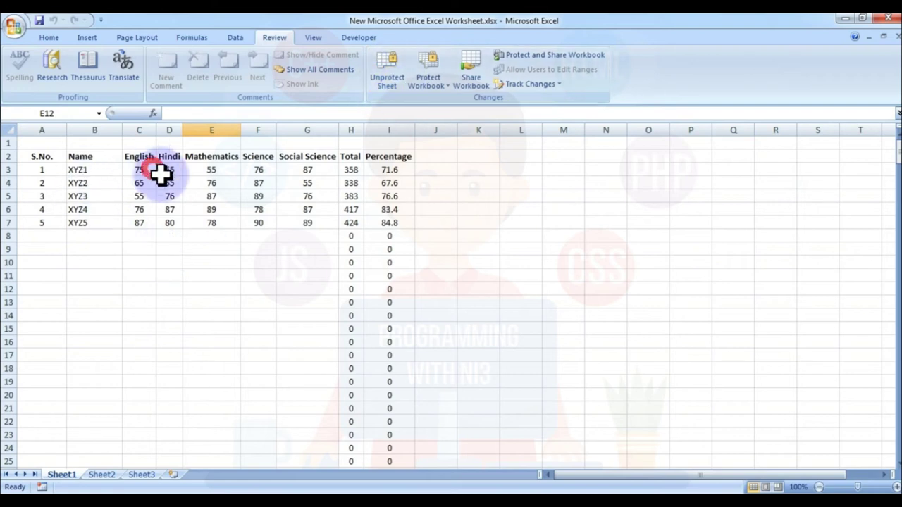
pyautogui.click(211, 197)
pyautogui.click(328, 308)
pyautogui.click(383, 360)
pyautogui.click(222, 245)
pyautogui.click(306, 209)
pyautogui.click(139, 180)
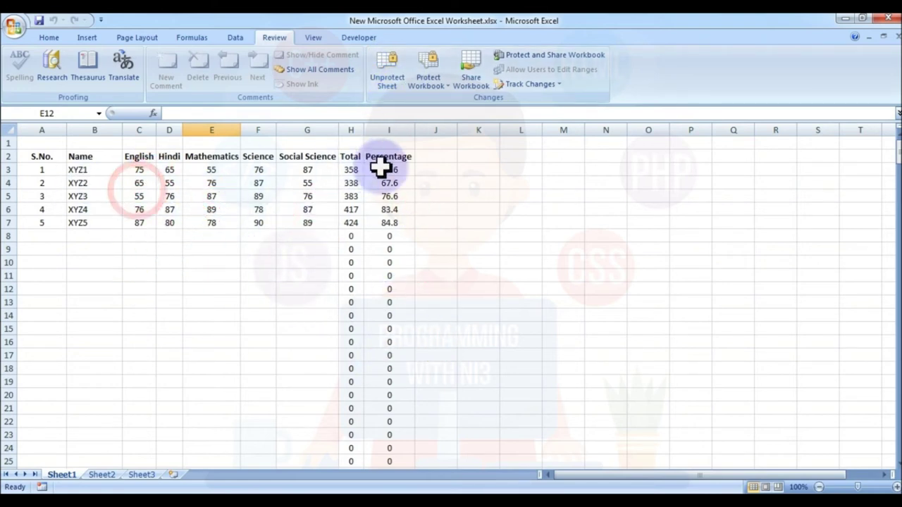
pyautogui.click(634, 309)
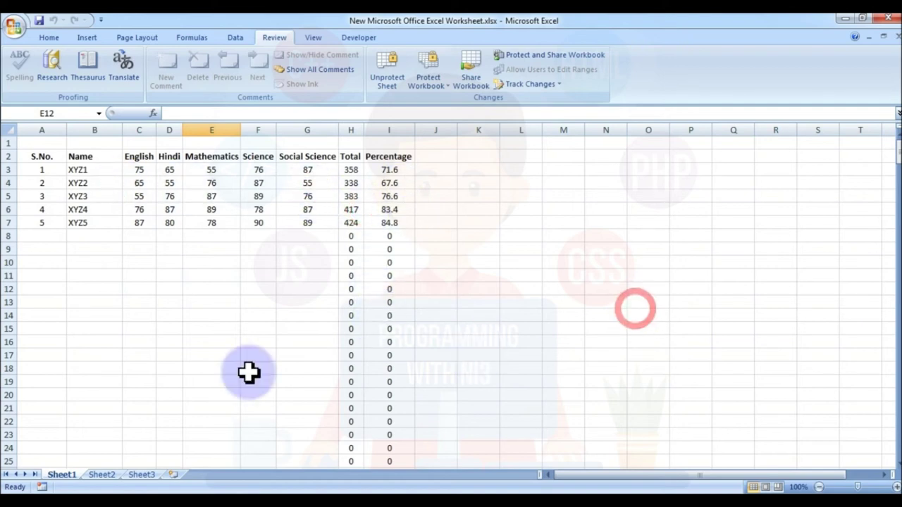
pyautogui.click(56, 239)
pyautogui.click(214, 397)
pyautogui.click(275, 187)
pyautogui.click(340, 209)
pyautogui.click(106, 338)
pyautogui.click(180, 222)
pyautogui.click(182, 341)
pyautogui.click(335, 169)
pyautogui.click(196, 377)
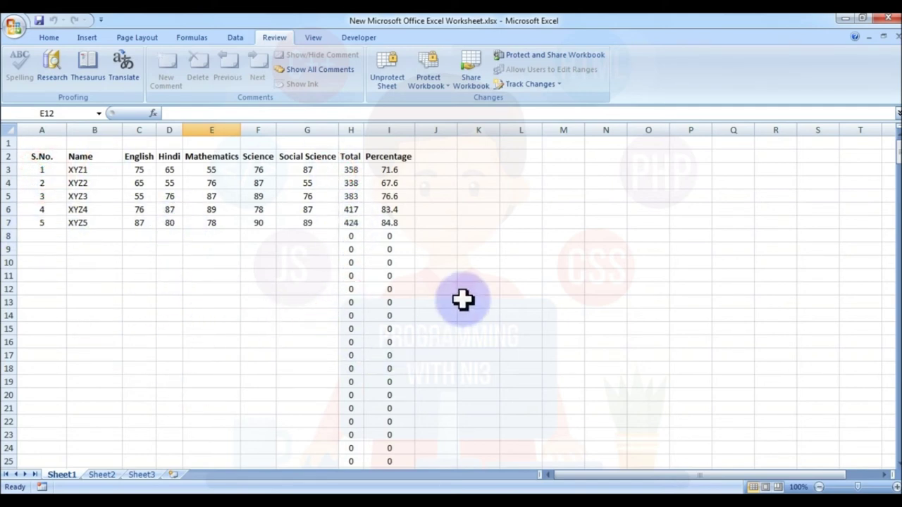
pyautogui.click(677, 324)
pyautogui.click(233, 302)
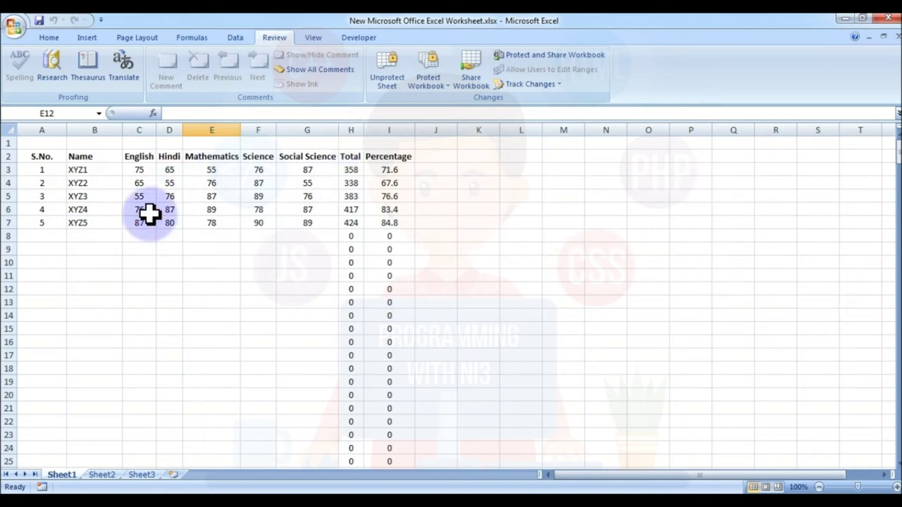
pyautogui.click(55, 275)
pyautogui.click(288, 268)
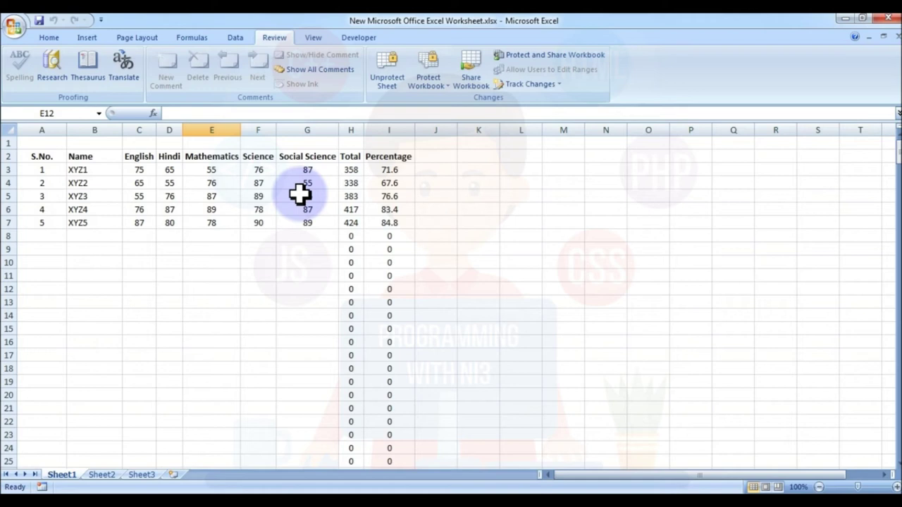
pyautogui.click(169, 196)
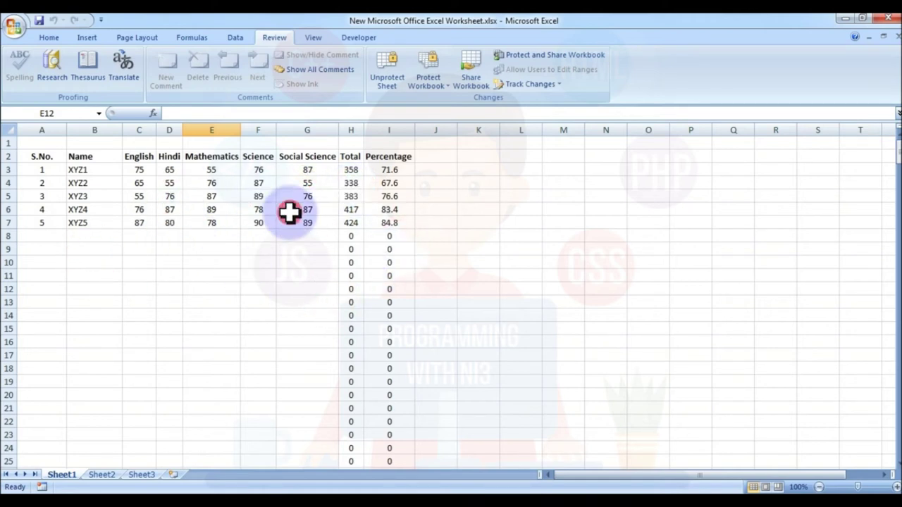
pyautogui.click(370, 314)
pyautogui.click(362, 187)
pyautogui.click(369, 332)
pyautogui.click(178, 215)
pyautogui.click(377, 215)
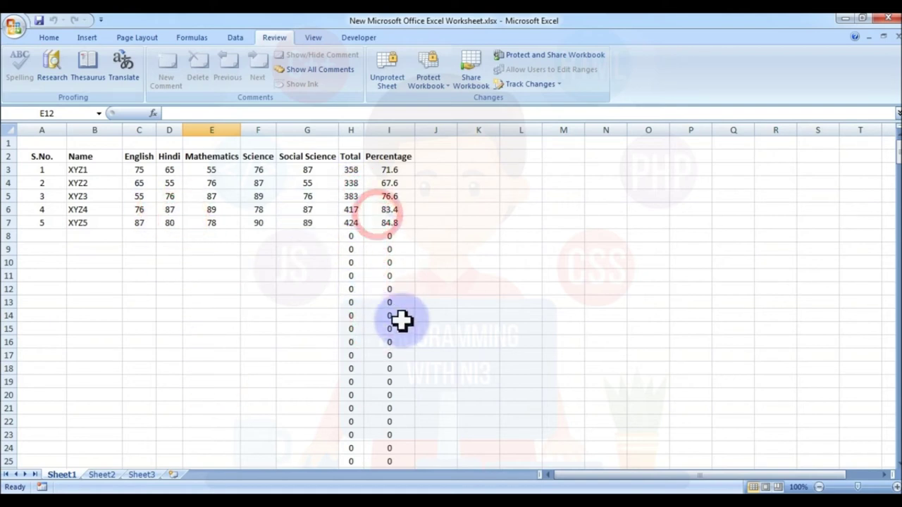
pyautogui.click(356, 196)
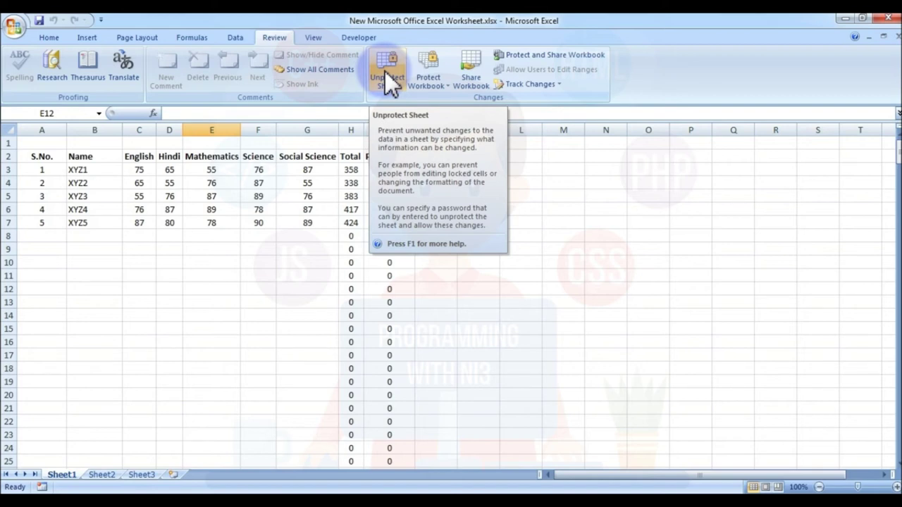
pyautogui.click(385, 71)
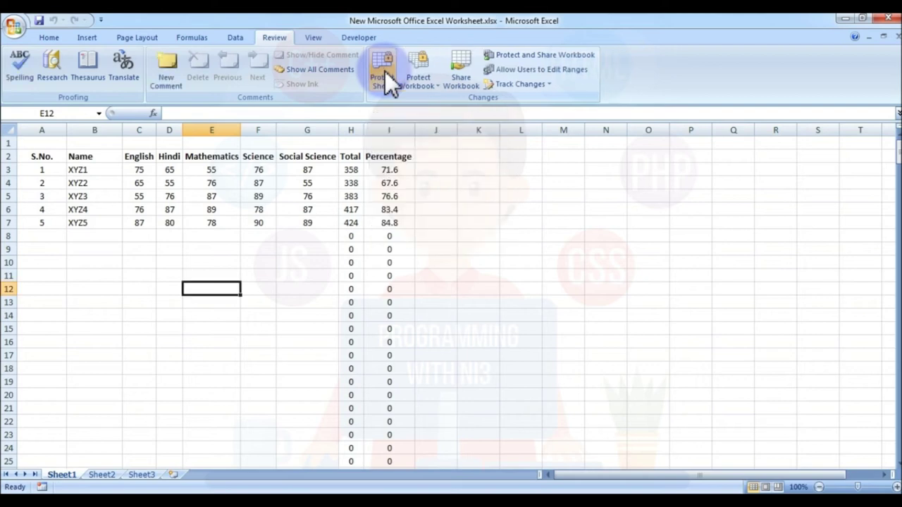
pyautogui.click(350, 236)
pyautogui.click(292, 187)
pyautogui.click(386, 201)
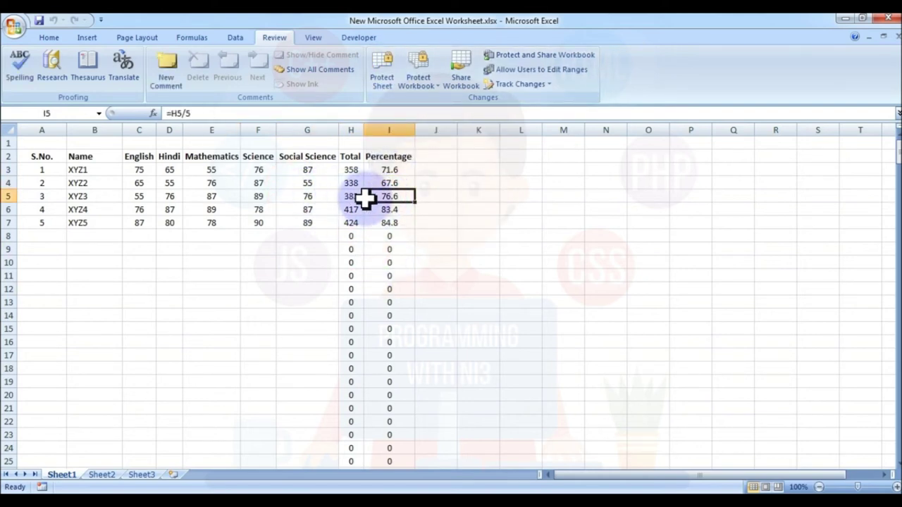
pyautogui.click(205, 196)
pyautogui.click(389, 261)
pyautogui.click(356, 329)
pyautogui.click(211, 182)
pyautogui.click(389, 196)
pyautogui.click(307, 196)
pyautogui.click(392, 210)
pyautogui.click(389, 196)
pyautogui.click(389, 182)
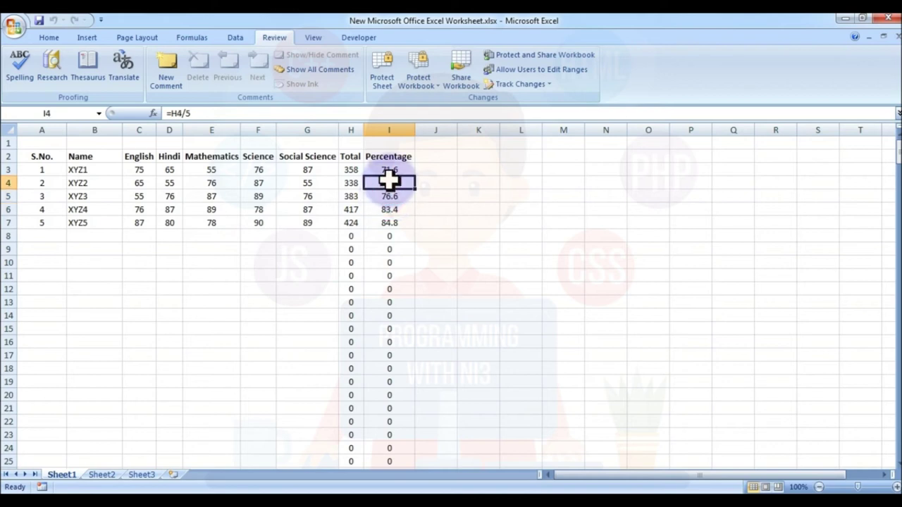
pyautogui.click(390, 262)
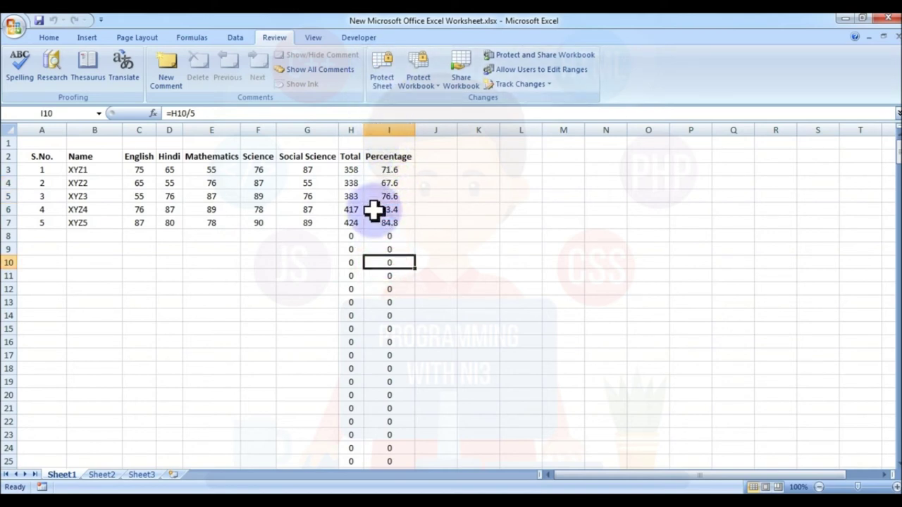
pyautogui.click(381, 76)
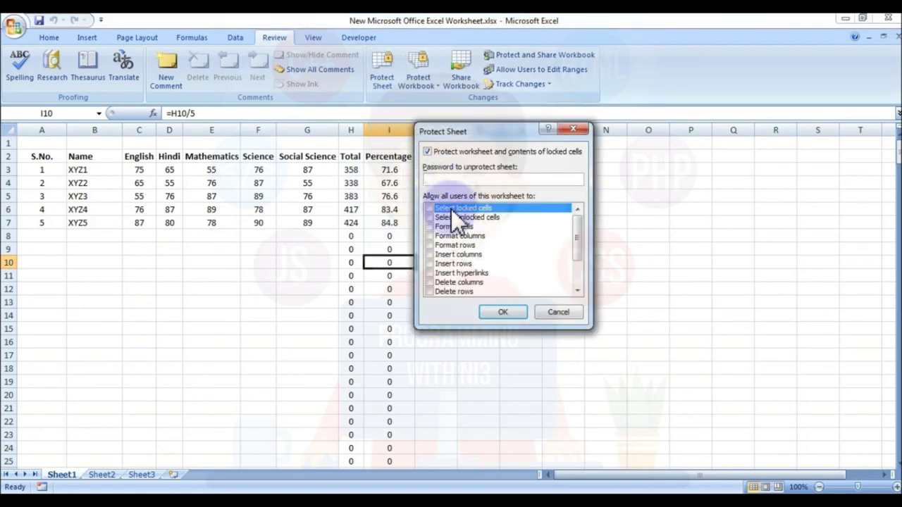
pyautogui.click(429, 209)
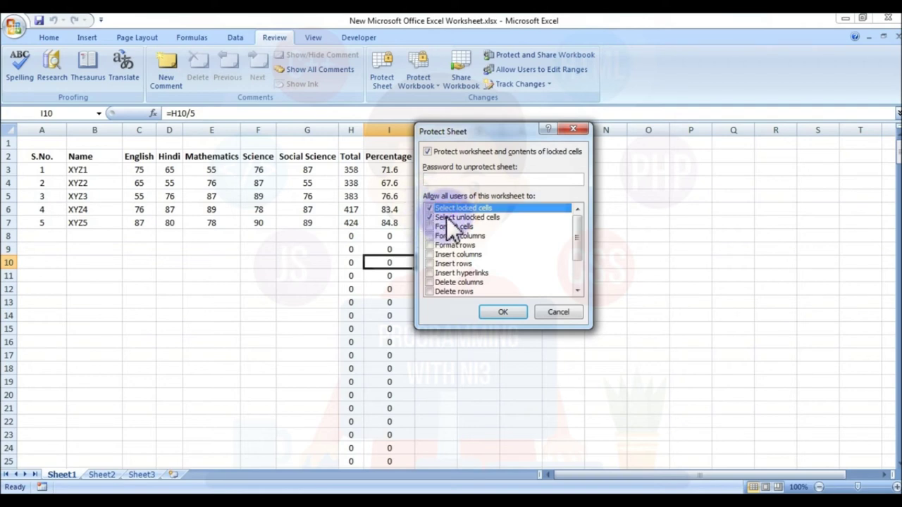
pyautogui.click(501, 312)
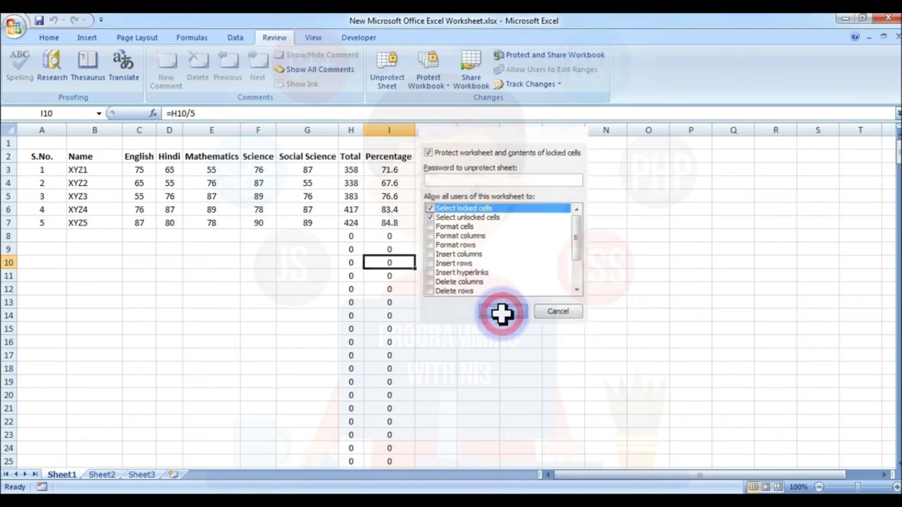
pyautogui.click(348, 208)
pyautogui.moveTo(197, 196)
pyautogui.mouseDown()
pyautogui.moveTo(439, 282)
pyautogui.moveTo(95, 391)
pyautogui.mouseUp()
pyautogui.moveTo(41, 182); pyautogui.dragTo(390, 435)
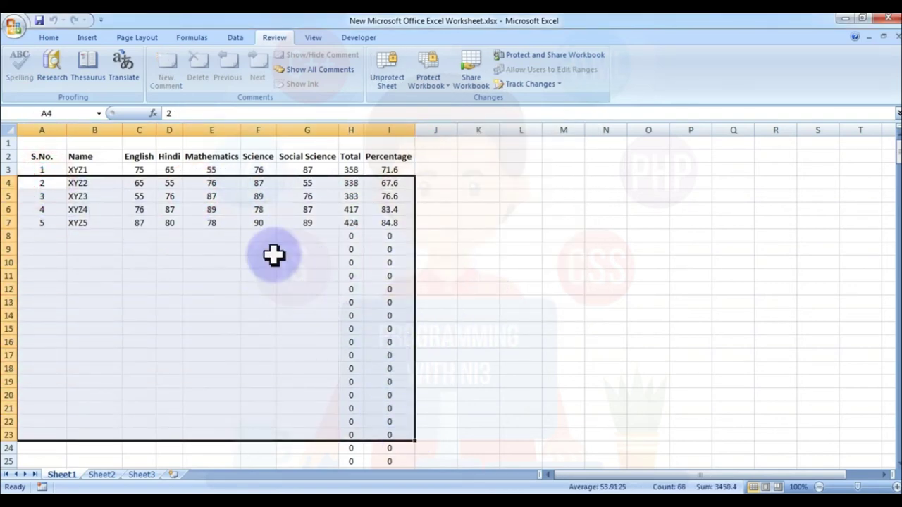
pyautogui.moveTo(169, 157); pyautogui.dragTo(192, 277)
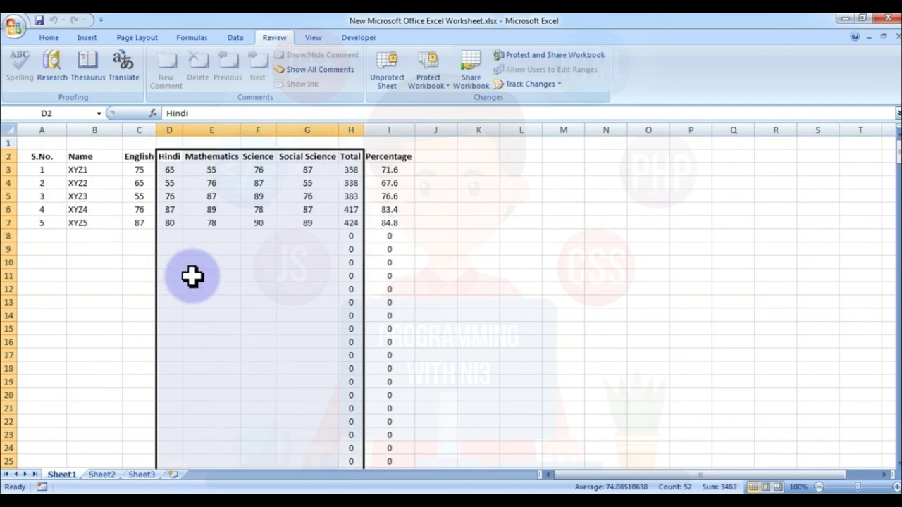
pyautogui.moveTo(42, 170)
pyautogui.mouseDown()
pyautogui.moveTo(247, 249)
pyautogui.moveTo(382, 466)
pyautogui.moveTo(228, 294)
pyautogui.moveTo(403, 446)
pyautogui.moveTo(179, 262)
pyautogui.moveTo(398, 409)
pyautogui.moveTo(357, 258)
pyautogui.moveTo(402, 427)
pyautogui.moveTo(399, 299)
pyautogui.moveTo(397, 475)
pyautogui.moveTo(400, 275)
pyautogui.mouseUp()
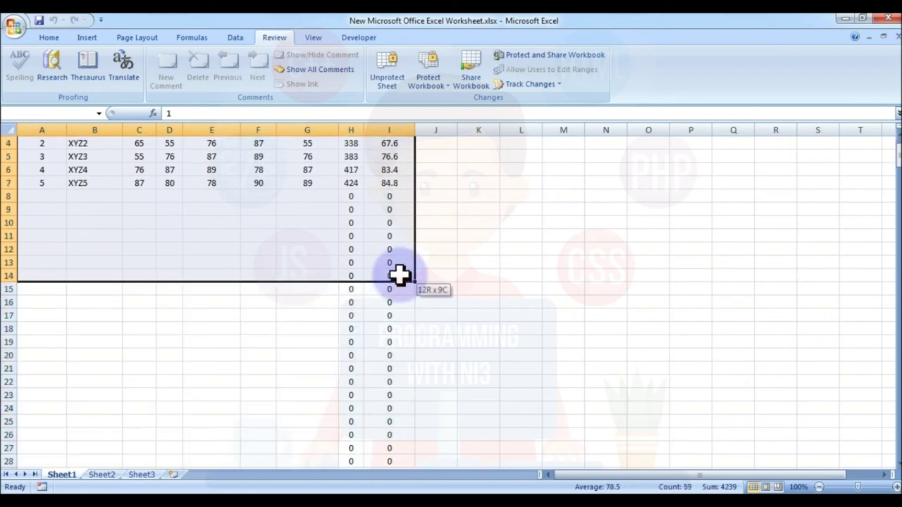
pyautogui.scroll(1, 397, 358)
pyautogui.click(575, 235)
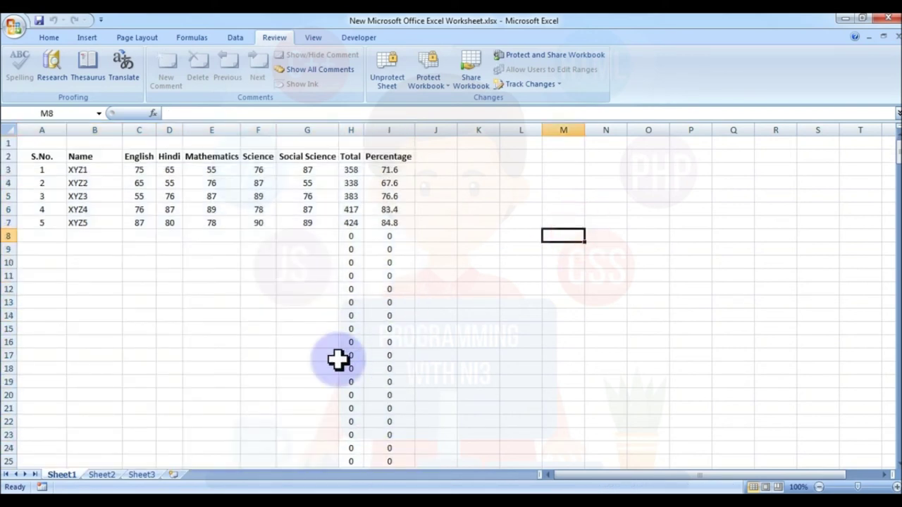
pyautogui.moveTo(169, 169)
pyautogui.mouseDown()
pyautogui.moveTo(313, 268)
pyautogui.moveTo(358, 401)
pyautogui.moveTo(376, 401)
pyautogui.mouseUp()
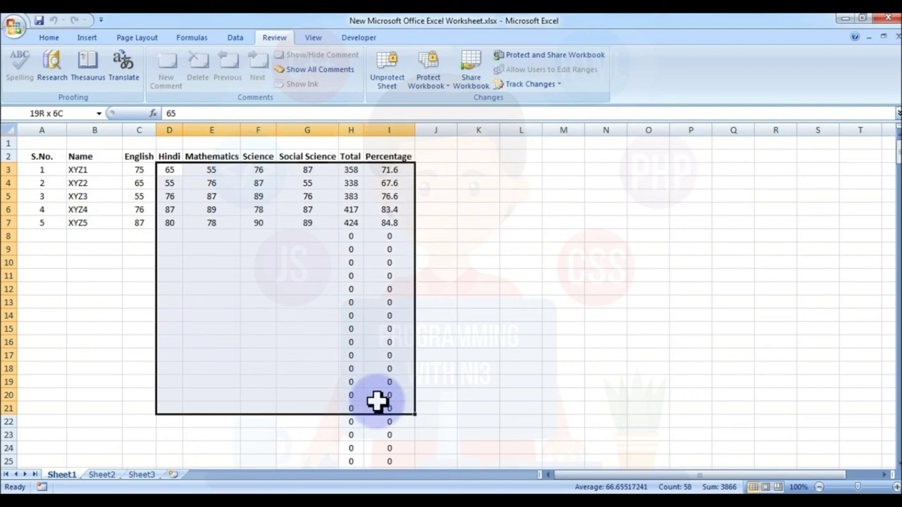
pyautogui.click(352, 289)
pyautogui.click(389, 156)
pyautogui.click(388, 170)
pyautogui.doubleClick(390, 171)
pyautogui.click(444, 298)
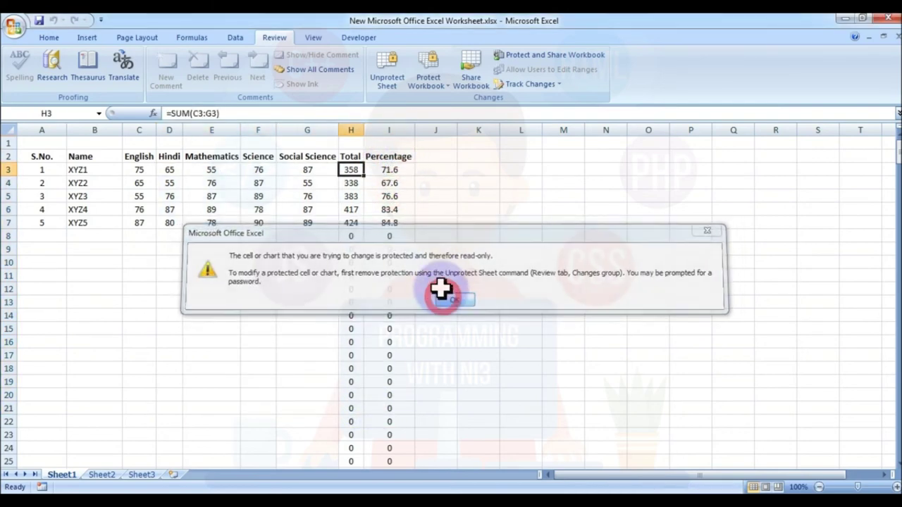
pyautogui.doubleClick(351, 182)
pyautogui.click(452, 299)
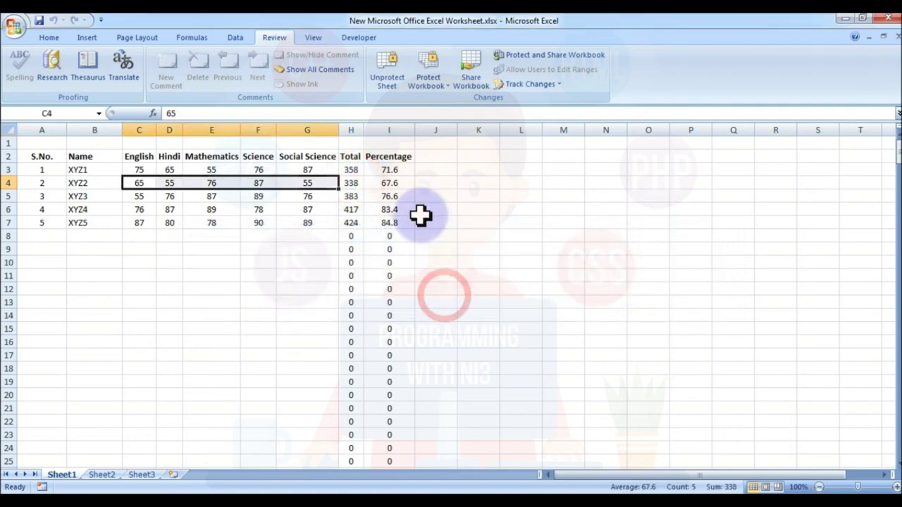
pyautogui.doubleClick(390, 184)
pyautogui.click(454, 301)
pyautogui.doubleClick(387, 195)
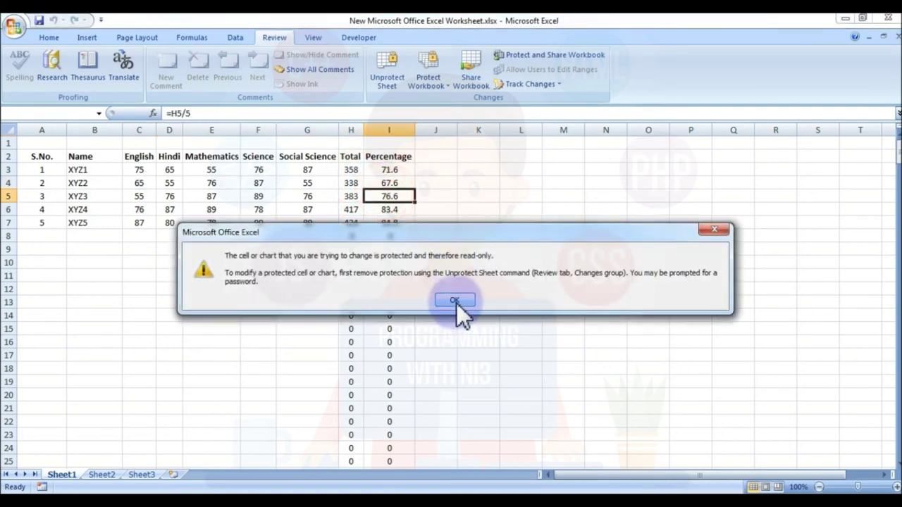
pyautogui.click(456, 303)
pyautogui.doubleClick(389, 210)
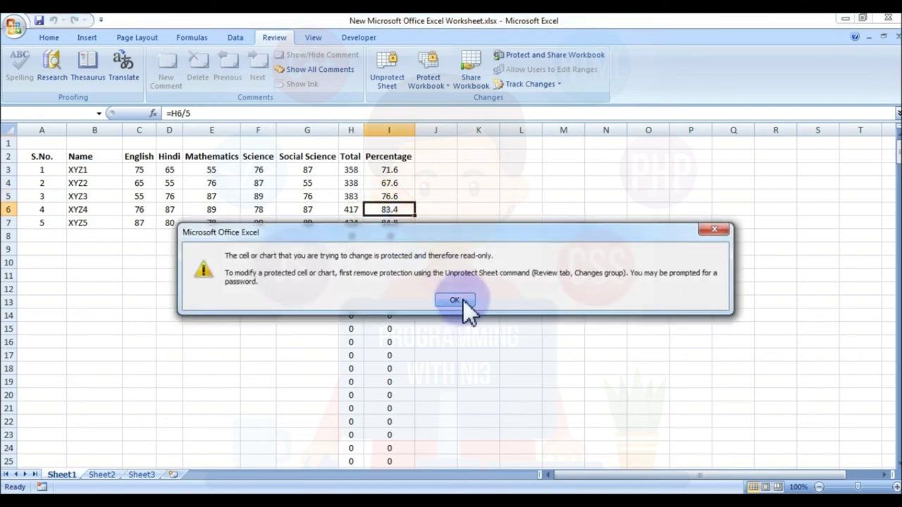
pyautogui.click(454, 301)
pyautogui.doubleClick(385, 196)
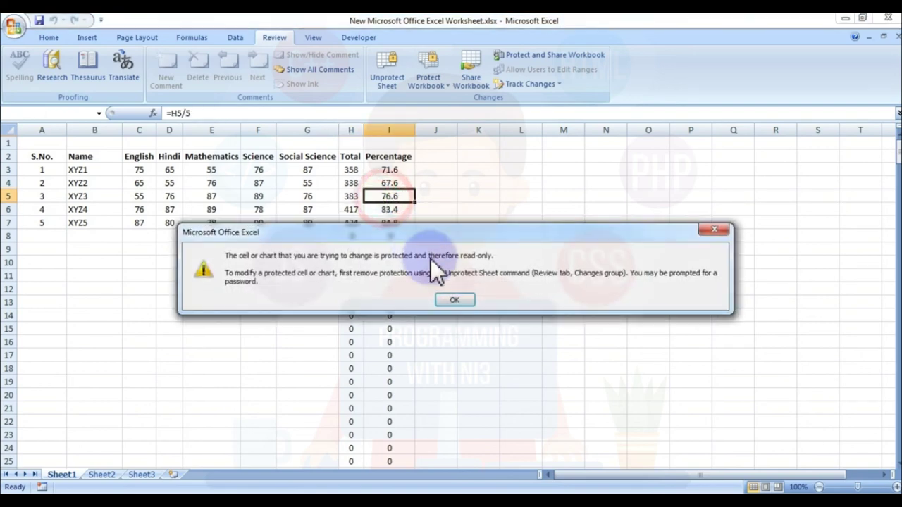
pyautogui.click(454, 301)
pyautogui.click(356, 197)
pyautogui.hotkey('ctrl', 'Down')
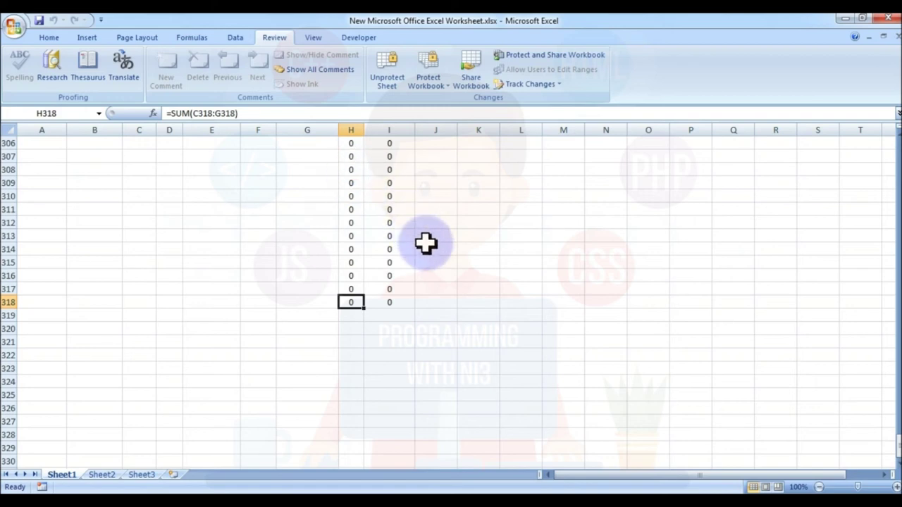
pyautogui.scroll(15, 427, 251)
pyautogui.moveTo(898, 409); pyautogui.dragTo(897, 151)
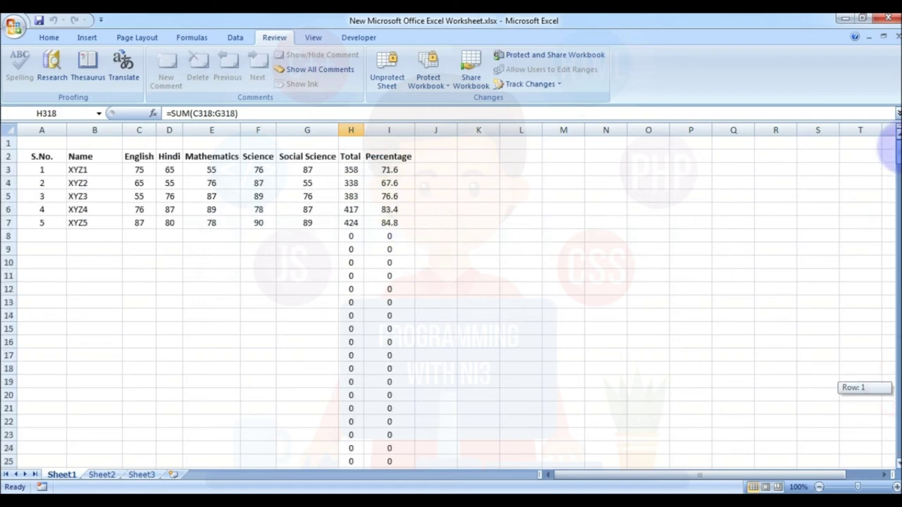
pyautogui.doubleClick(350, 170)
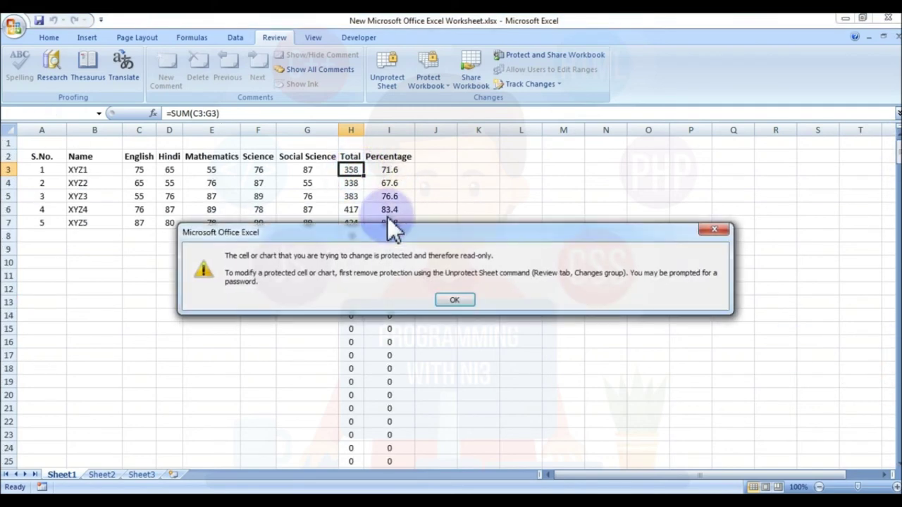
pyautogui.click(457, 299)
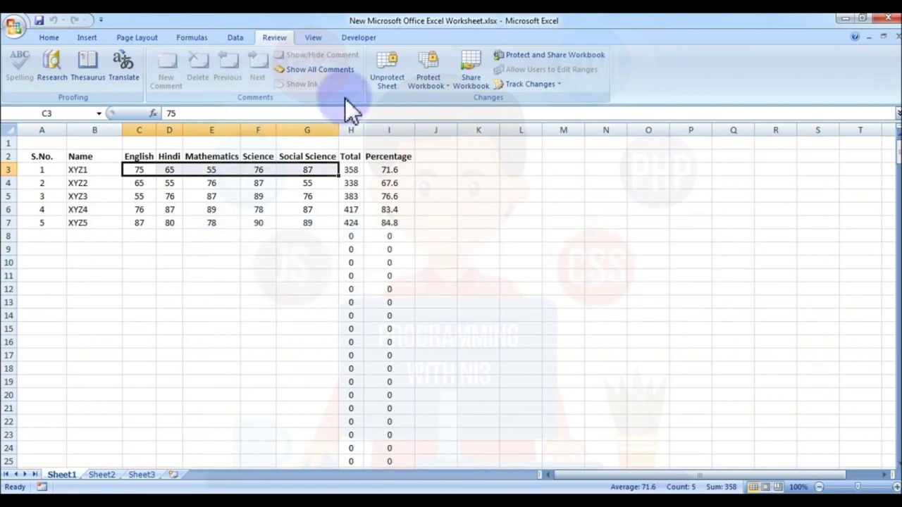
# - Enter 90 as every student's English and Hindi mark
pyautogui.click(370, 183)
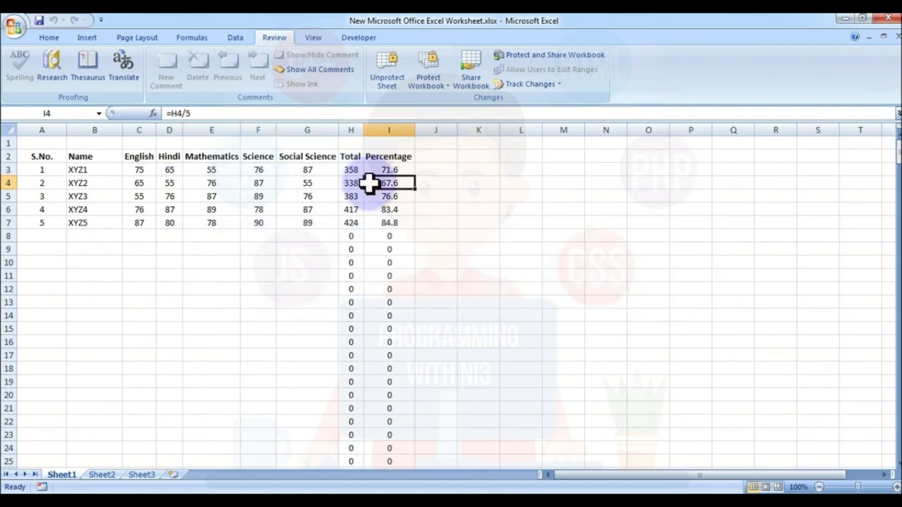
pyautogui.click(134, 170)
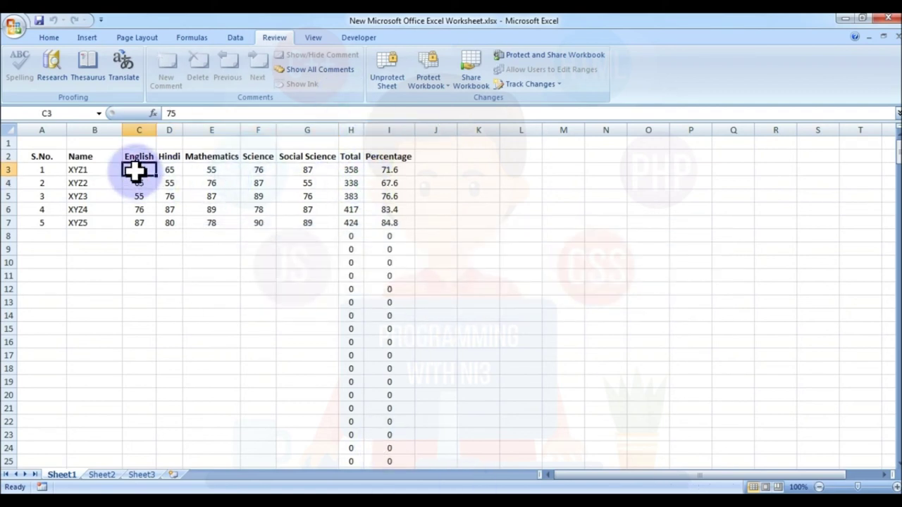
pyautogui.write('90\\')
pyautogui.press('Return')
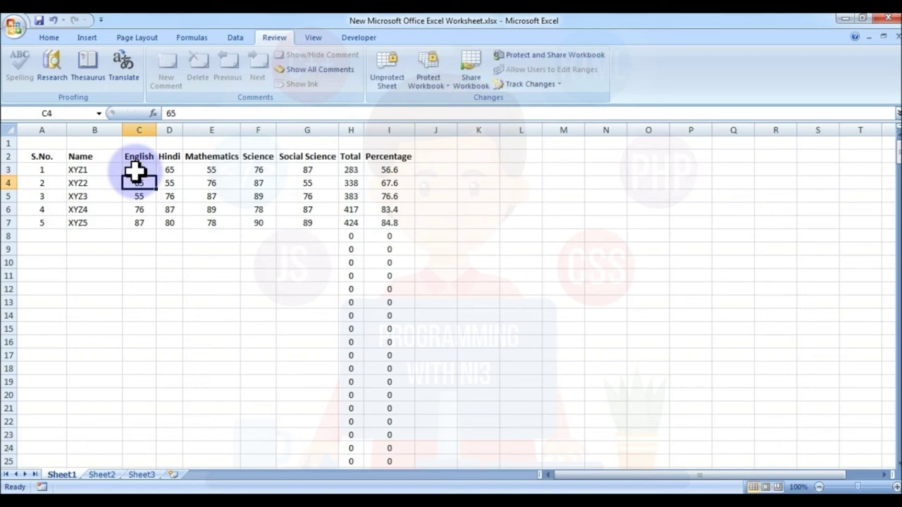
pyautogui.write('90')
pyautogui.press('Return')
pyautogui.write('9')
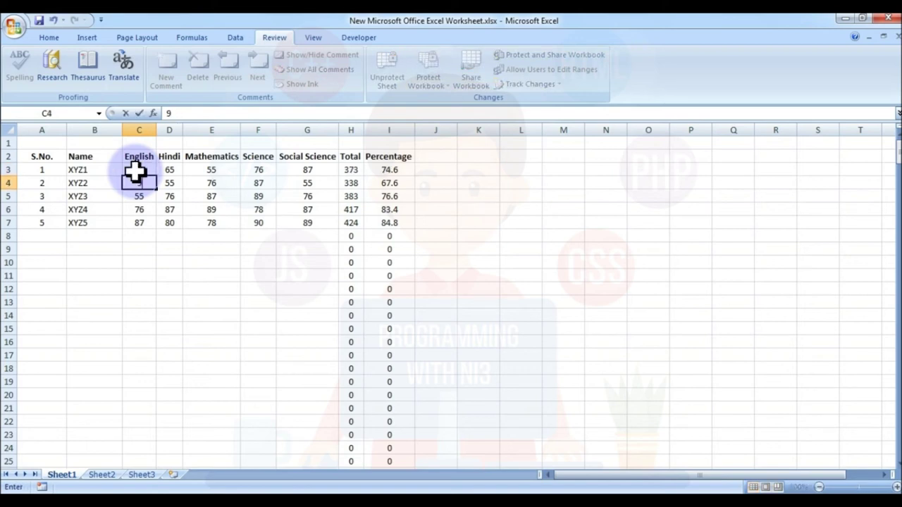
pyautogui.write('99')
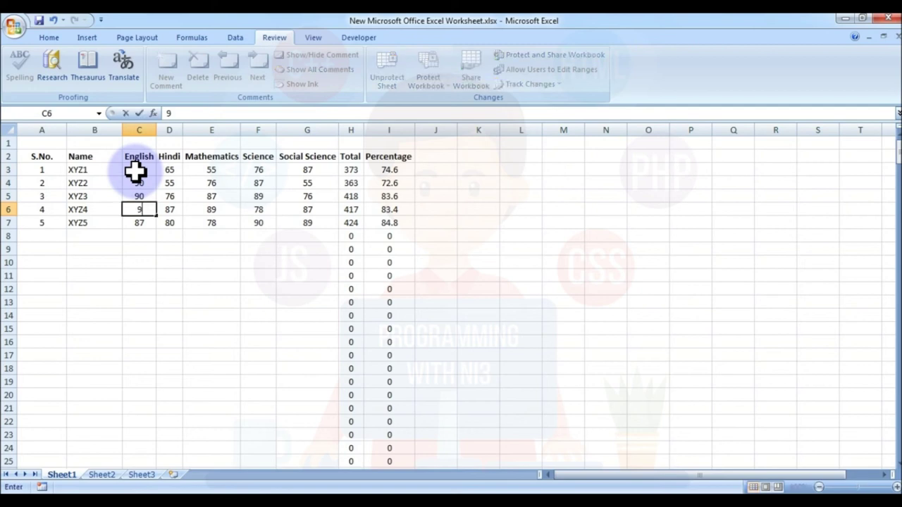
pyautogui.write('90')
pyautogui.press('Return')
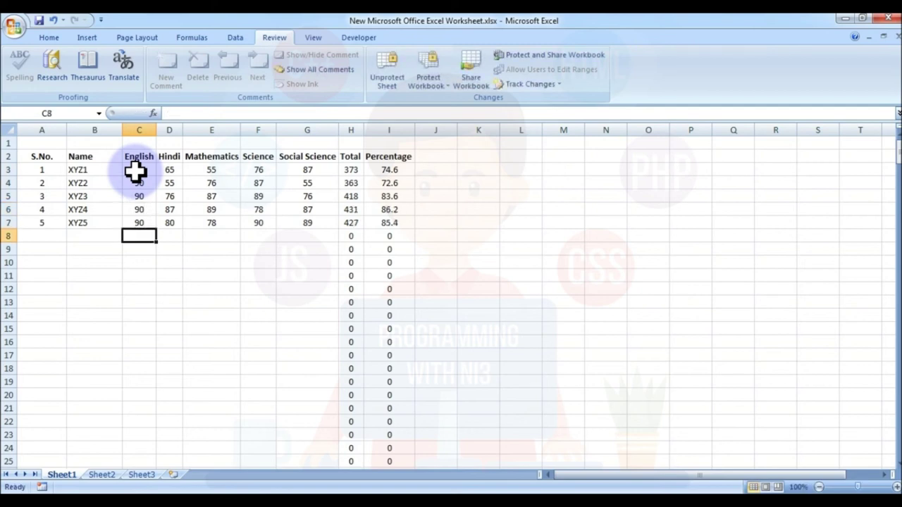
pyautogui.write('9')
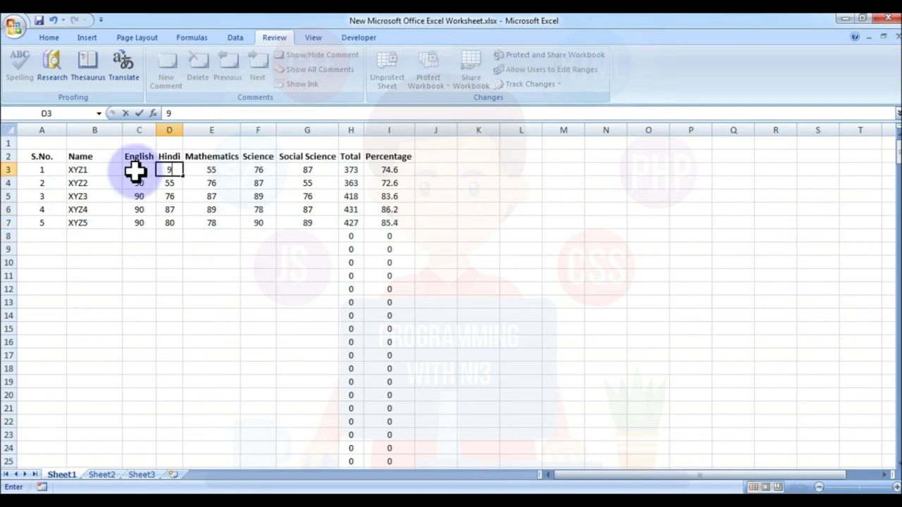
pyautogui.write('9')
pyautogui.write('90')
pyautogui.press('Return')
pyautogui.write('90')
pyautogui.press('Return')
pyautogui.write('9')
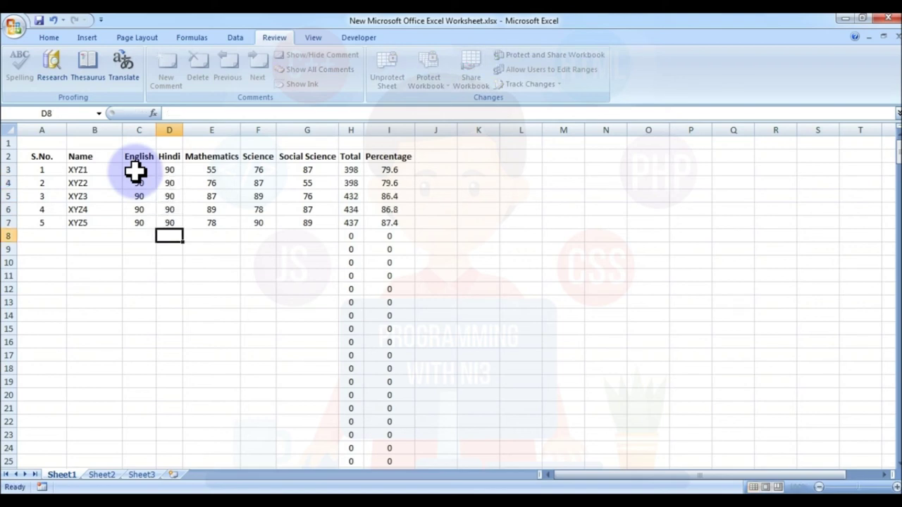
# - Enter 90 as each of the five Mathematics marks
pyautogui.press('Up')
pyautogui.press('Up')
pyautogui.press('Right')
pyautogui.write('90')
pyautogui.press('Return')
pyautogui.write('90')
pyautogui.press('Return')
pyautogui.write('0')
pyautogui.press('Return')
pyautogui.write('90')
pyautogui.press('Return')
pyautogui.write('90')
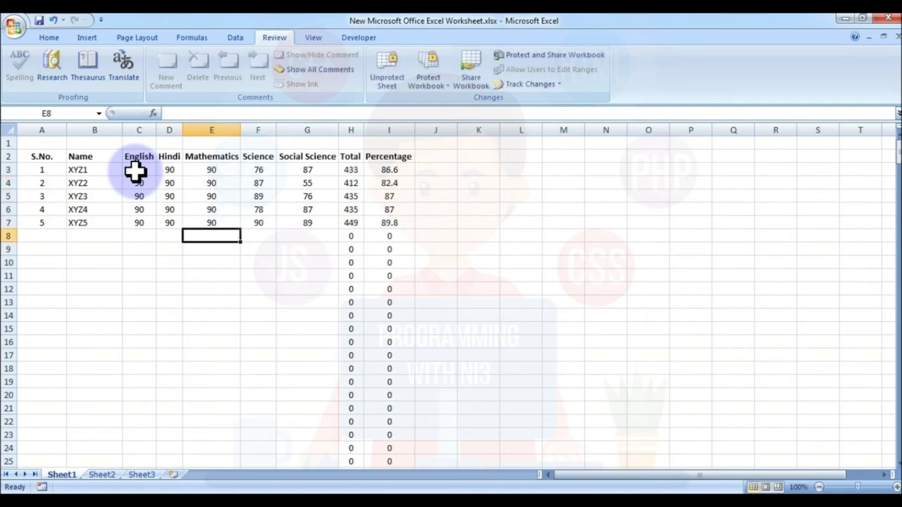
# - Enter 90 as each of the five Science marks
pyautogui.press('Up')
pyautogui.press('Right')
pyautogui.write('90')
pyautogui.press('Return')
pyautogui.write('90')
pyautogui.press('Return')
pyautogui.write('90')
pyautogui.press('Return')
pyautogui.write('9')
pyautogui.press('BackSpace')
pyautogui.write('0')
pyautogui.press('Return')
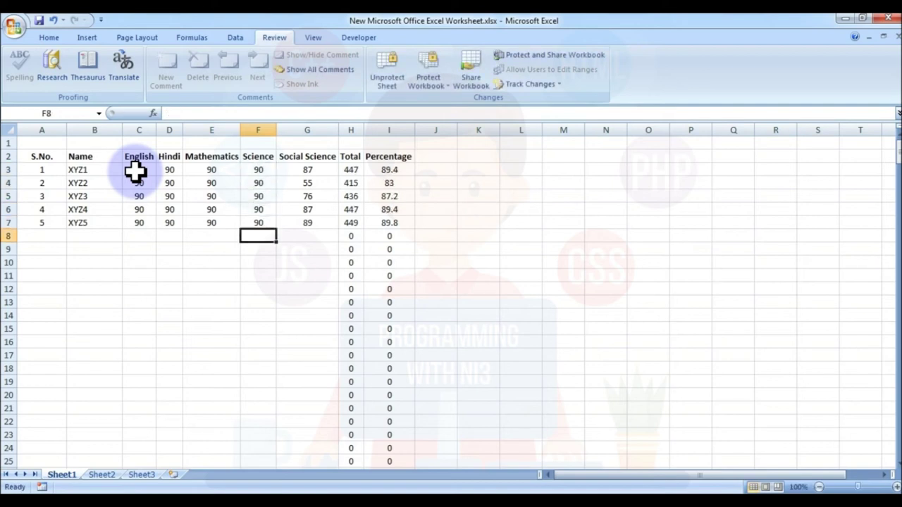
# - Enter 90 as each Social Science mark in G3:G7
pyautogui.press('Up')
pyautogui.press('Up')
pyautogui.press('Right')
pyautogui.write('90')
pyautogui.press('Return')
pyautogui.write('90')
pyautogui.press('Return')
pyautogui.write('90')
pyautogui.press('Return')
pyautogui.write('90')
pyautogui.press('Return')
pyautogui.write('90')
pyautogui.press('Return')
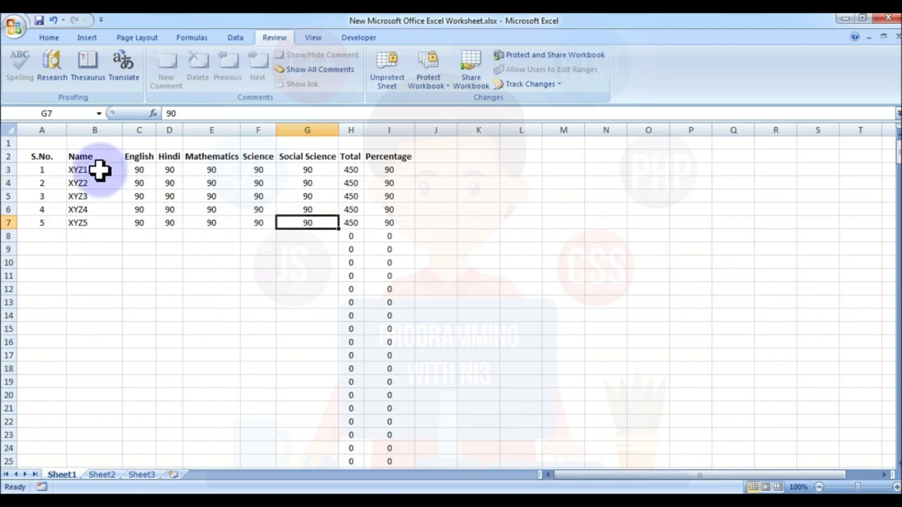
# - Copy the five student rows B3:G7 and paste them at B8 and again at B13
pyautogui.moveTo(99, 169); pyautogui.dragTo(308, 222)
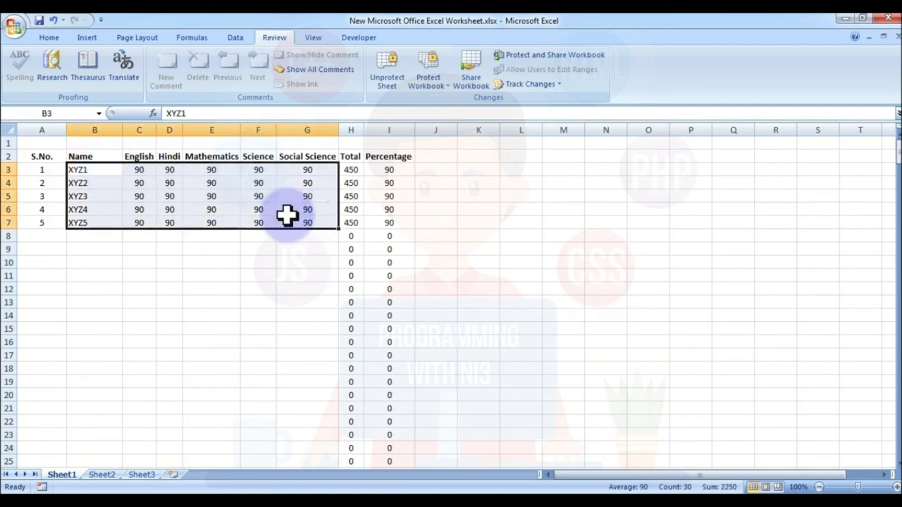
pyautogui.hotkey('ctrl', 'c')
pyautogui.click(112, 234)
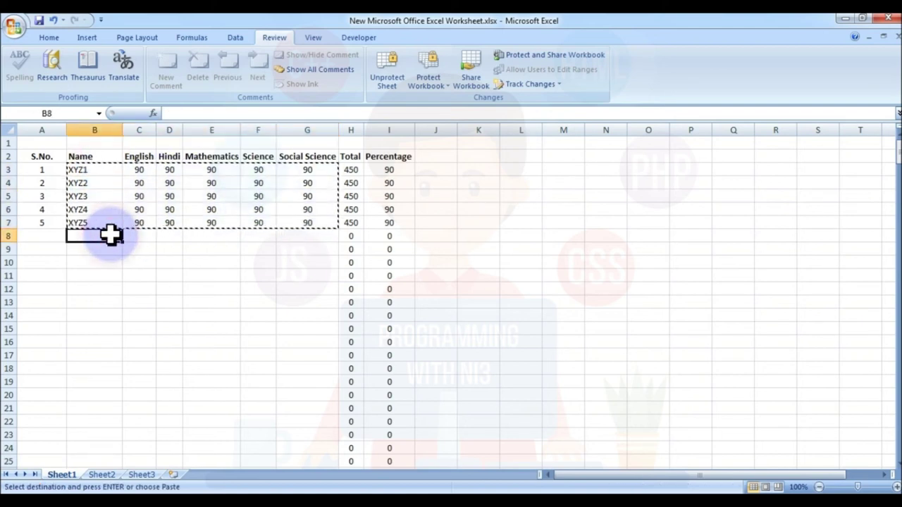
pyautogui.hotkey('ctrl', 'v')
pyautogui.press('Escape')
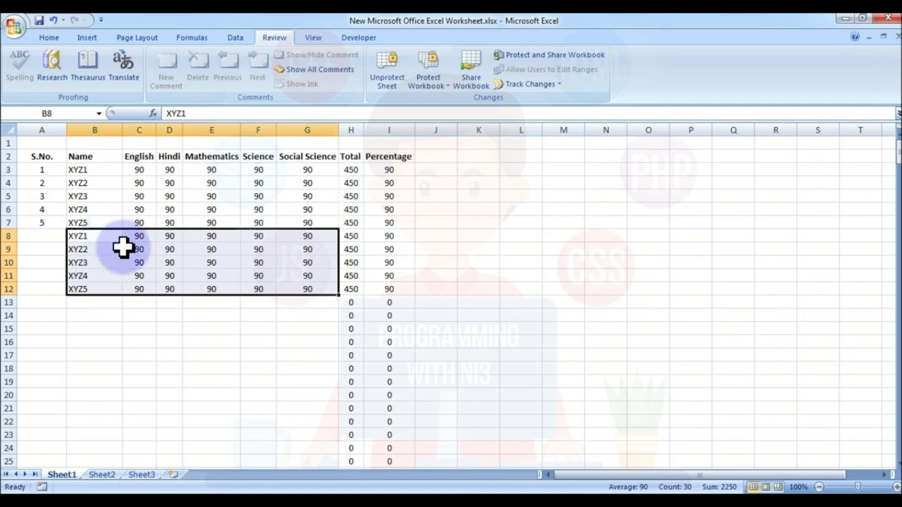
pyautogui.hotkey('ctrl', 'c')
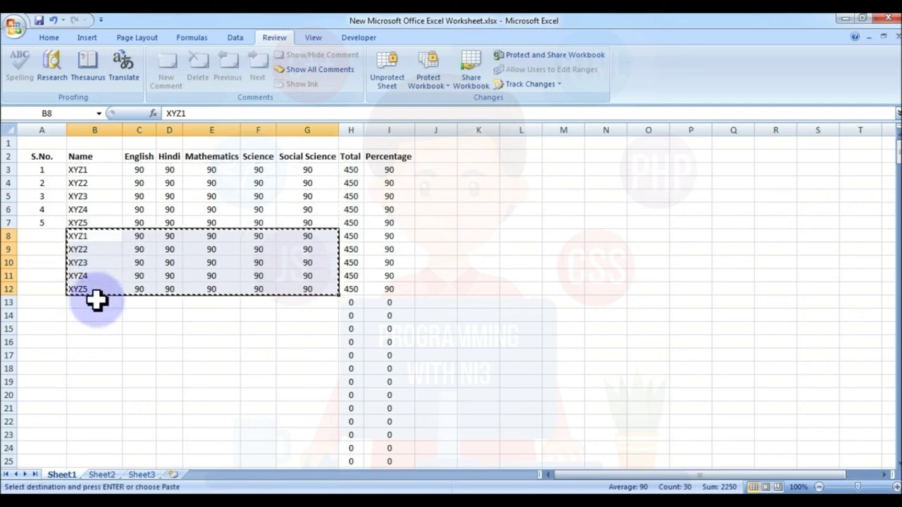
pyautogui.click(96, 302)
pyautogui.hotkey('ctrl', 'v')
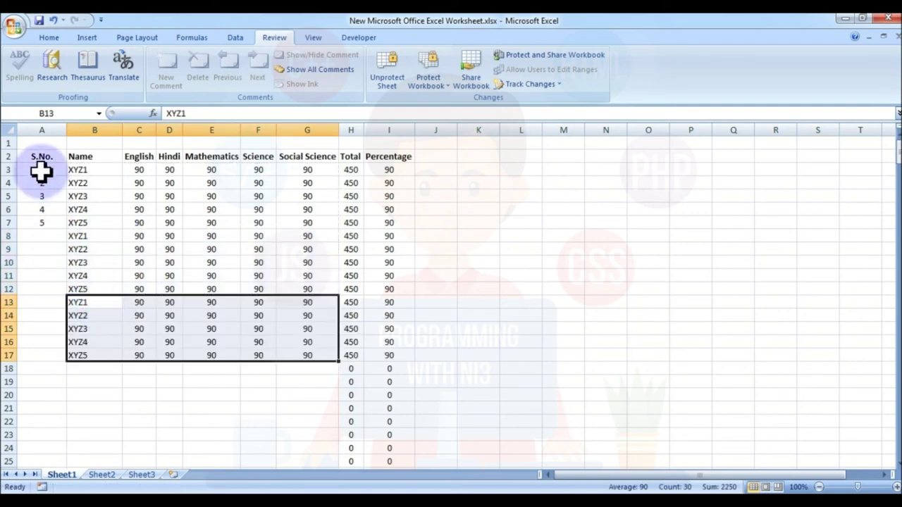
# - Continue S.No. to 15 and check the copied formulas, dismissing the read-only warning
pyautogui.moveTo(40, 171)
pyautogui.mouseDown()
pyautogui.moveTo(49, 225)
pyautogui.moveTo(65, 230)
pyautogui.moveTo(62, 364)
pyautogui.moveTo(65, 356)
pyautogui.mouseUp()
pyautogui.click(218, 259)
pyautogui.click(279, 252)
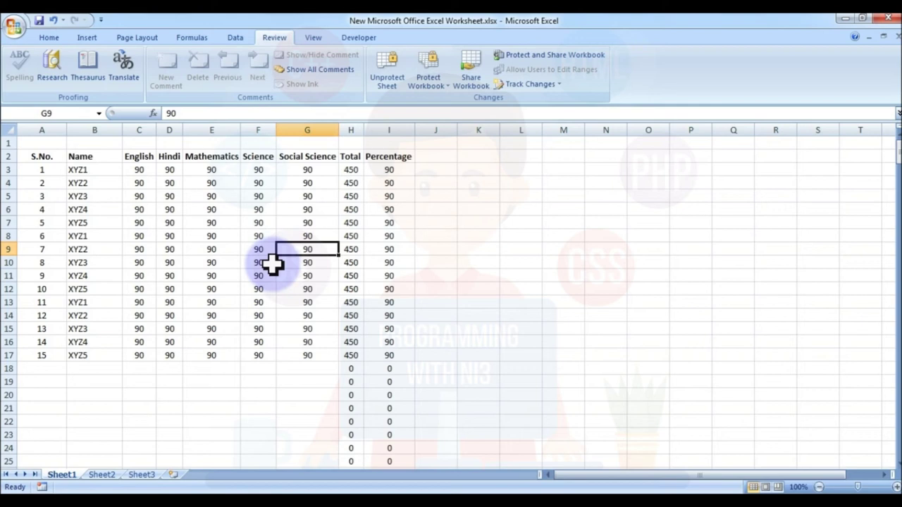
pyautogui.click(389, 301)
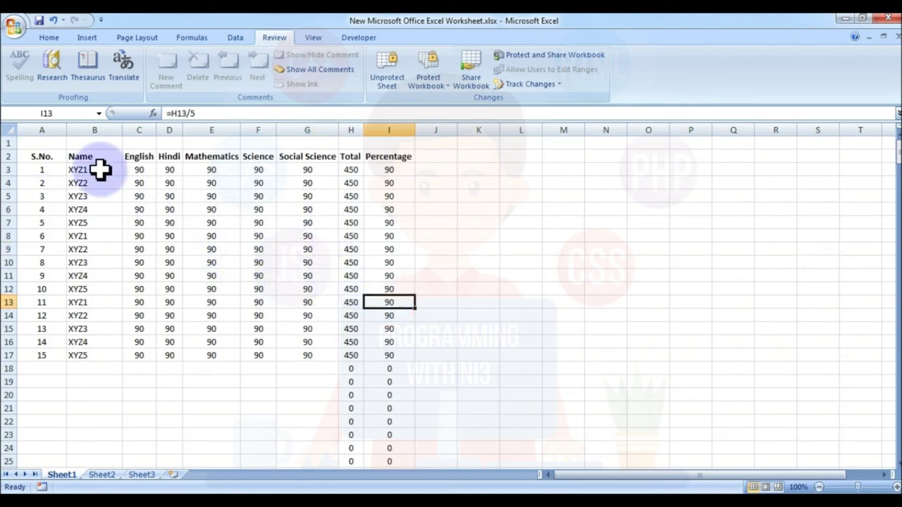
pyautogui.doubleClick(349, 275)
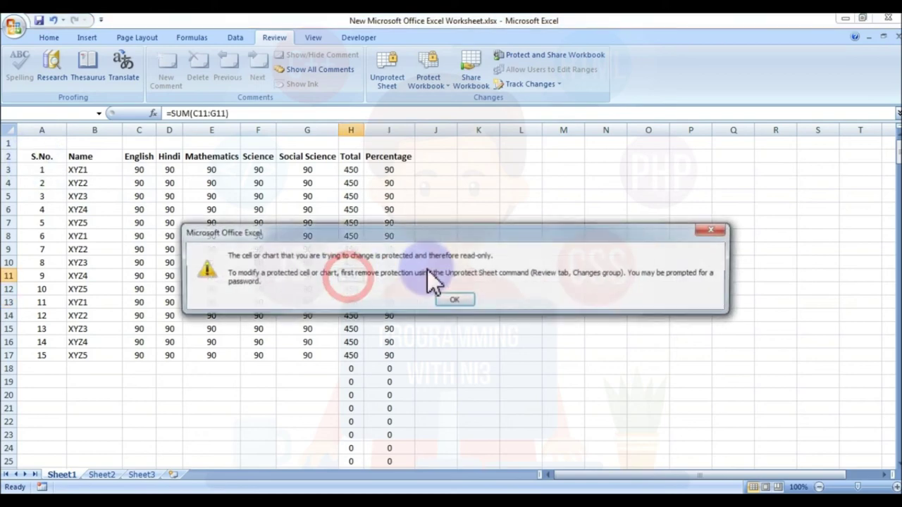
pyautogui.click(469, 300)
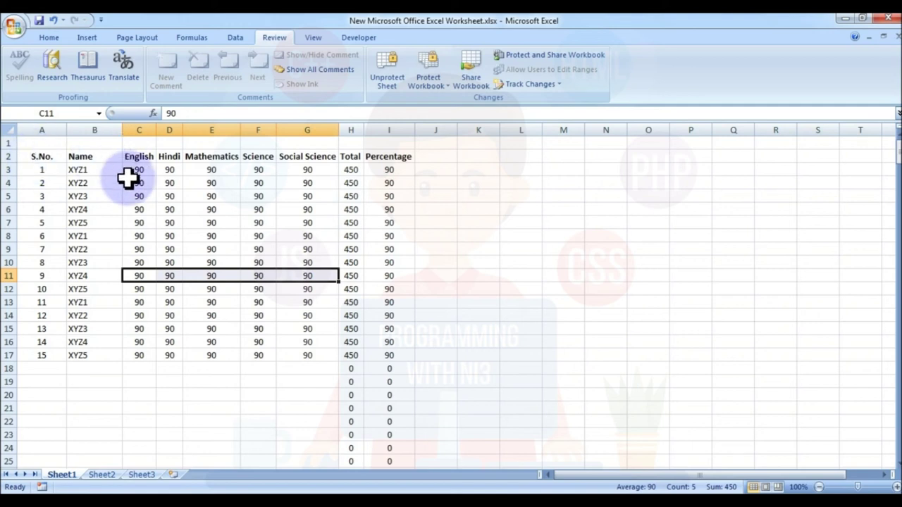
# - Unprotect Sheet1, then protect it again with only the default permissions
pyautogui.moveTo(39, 157)
pyautogui.mouseDown()
pyautogui.moveTo(115, 192)
pyautogui.moveTo(354, 343)
pyautogui.mouseUp()
pyautogui.click(563, 275)
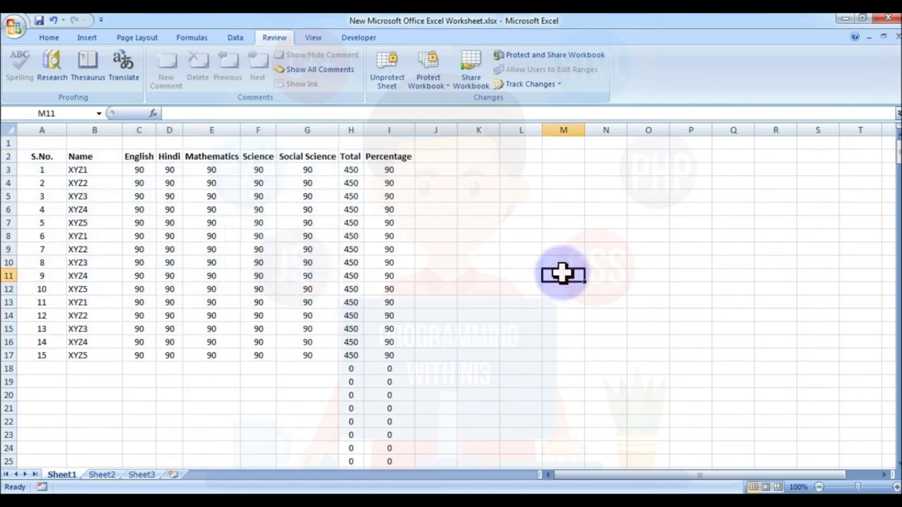
pyautogui.click(387, 68)
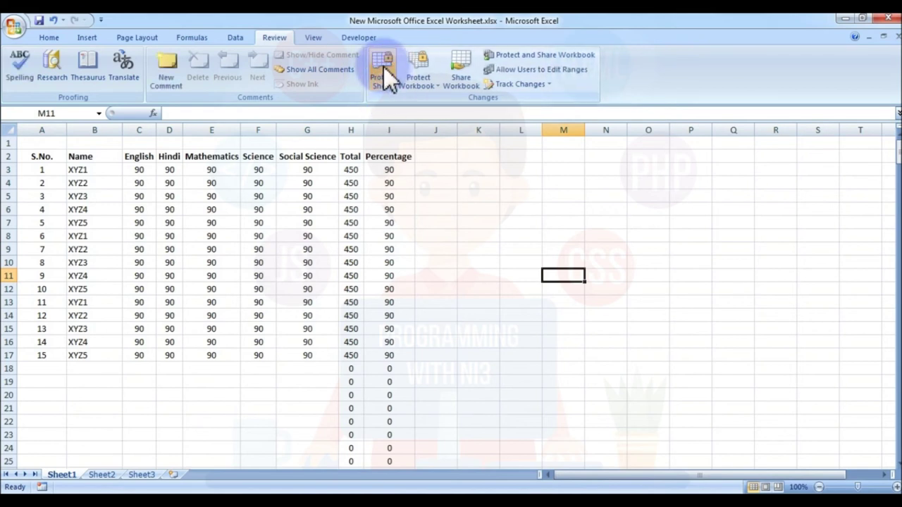
pyautogui.click(381, 66)
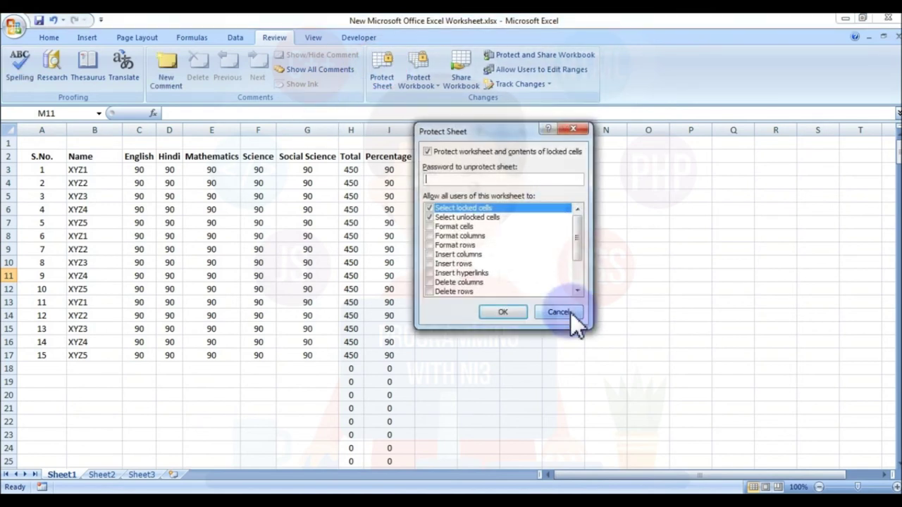
pyautogui.click(519, 312)
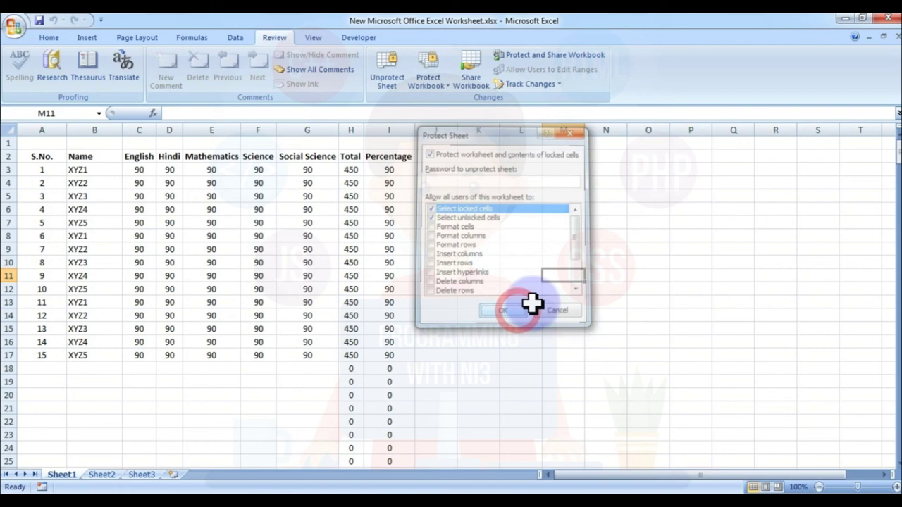
pyautogui.click(55, 35)
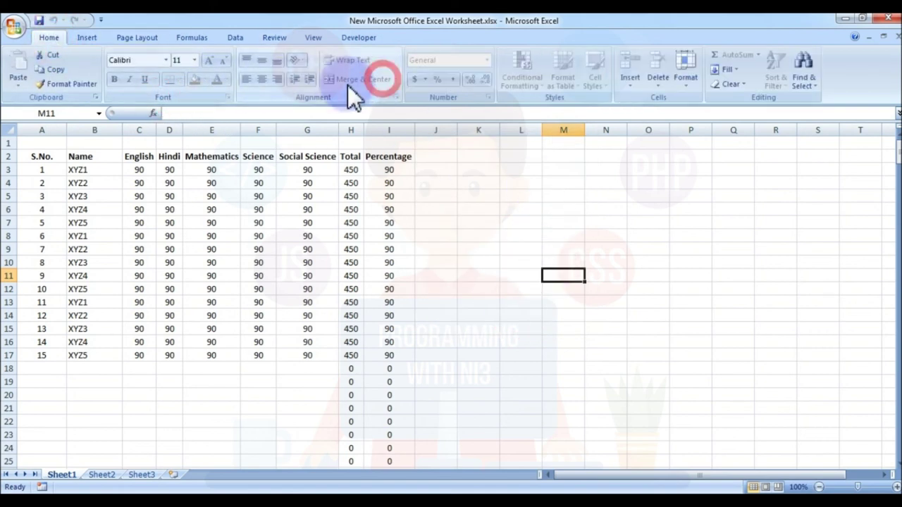
# - Try changing the font and font size of E4:G11 and E6, confirming it's blocked
pyautogui.click(195, 60)
pyautogui.click(185, 191)
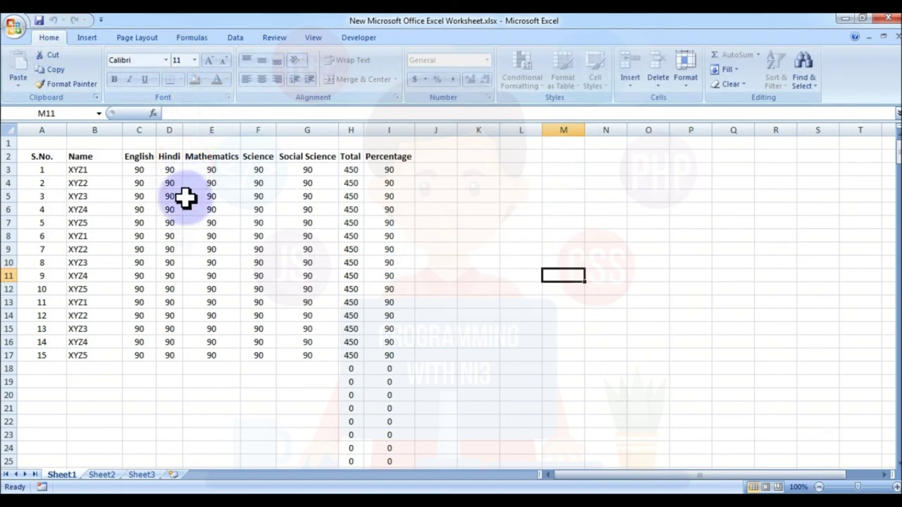
pyautogui.moveTo(212, 183); pyautogui.dragTo(307, 276)
pyautogui.click(194, 60)
pyautogui.click(182, 206)
pyautogui.click(166, 60)
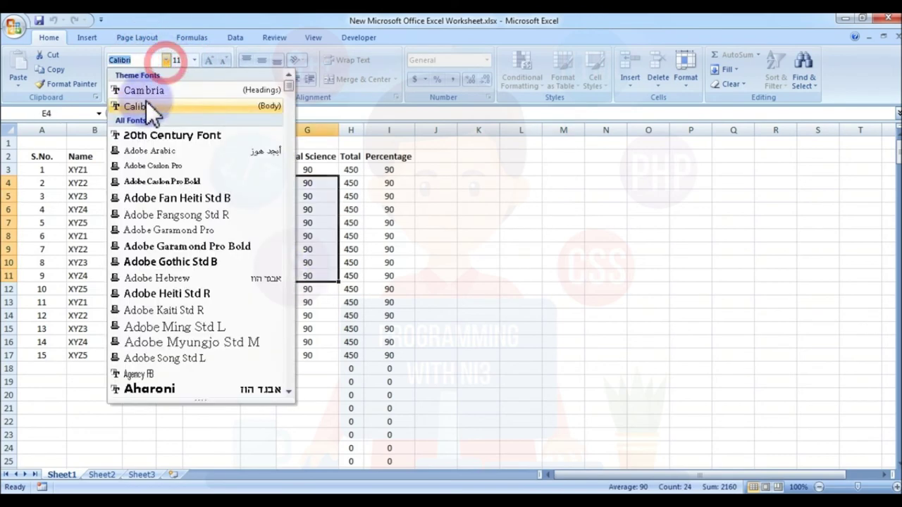
pyautogui.click(162, 201)
pyautogui.click(105, 198)
pyautogui.click(215, 209)
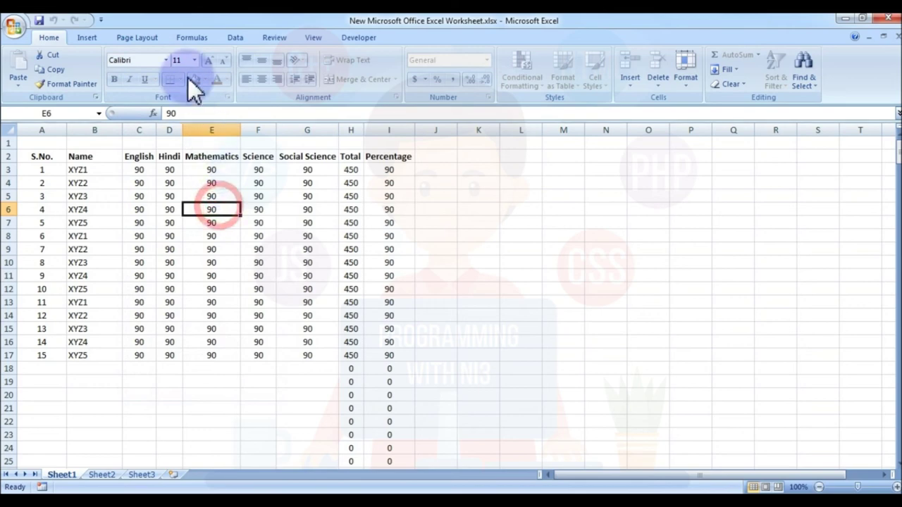
pyautogui.click(194, 60)
pyautogui.click(244, 207)
# - Try reformatting B4:F14 and B5:G13, confirming font changes stay locked
pyautogui.click(350, 197)
pyautogui.moveTo(83, 183)
pyautogui.mouseDown()
pyautogui.moveTo(272, 312)
pyautogui.moveTo(258, 328)
pyautogui.mouseUp()
pyautogui.click(166, 60)
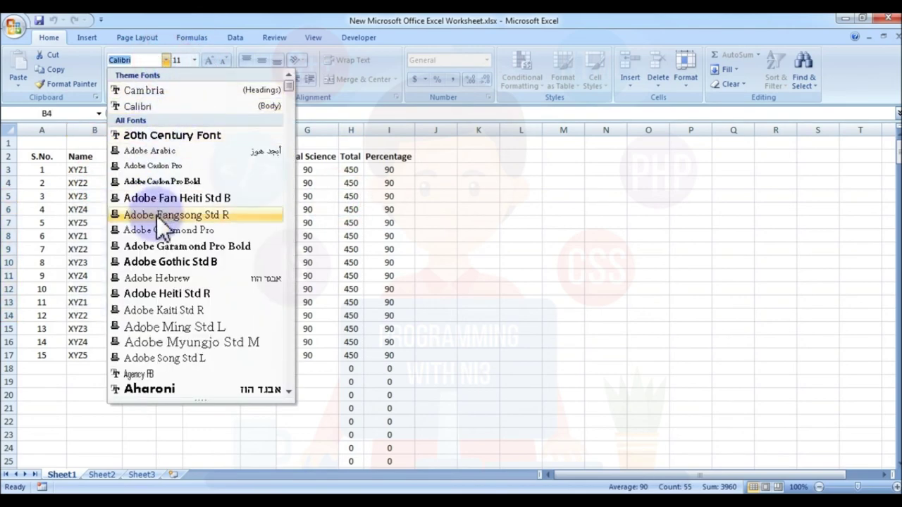
pyautogui.press('Escape')
pyautogui.click(262, 235)
pyautogui.click(301, 221)
pyautogui.moveTo(298, 181); pyautogui.dragTo(351, 265)
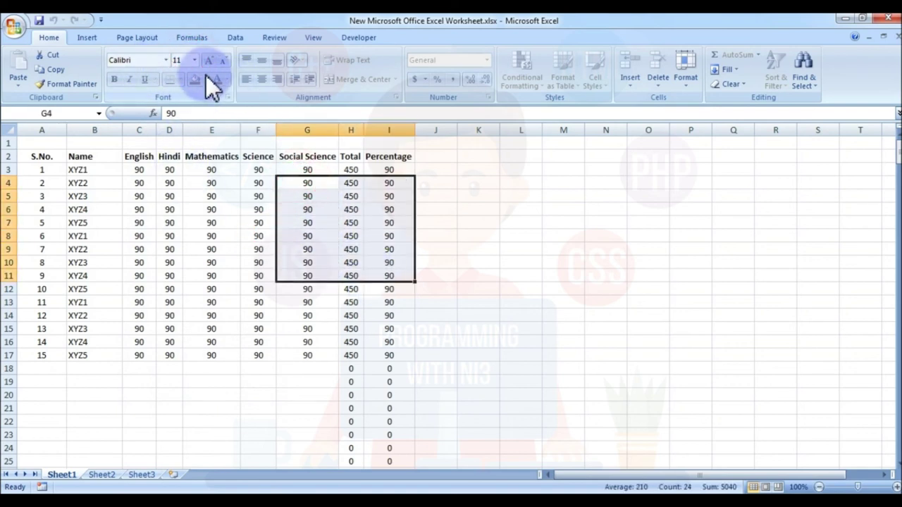
pyautogui.click(298, 191)
pyautogui.click(129, 195)
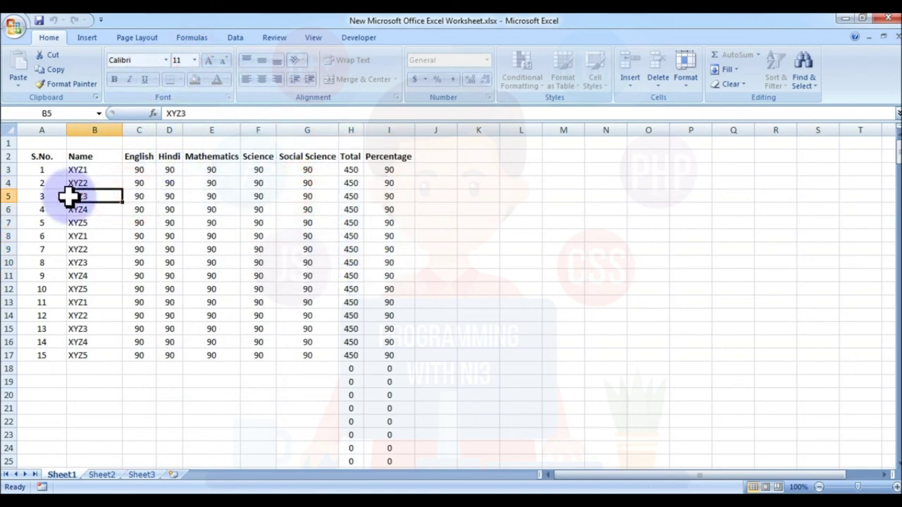
pyautogui.moveTo(71, 195); pyautogui.dragTo(307, 302)
pyautogui.click(196, 60)
pyautogui.click(176, 194)
pyautogui.click(252, 343)
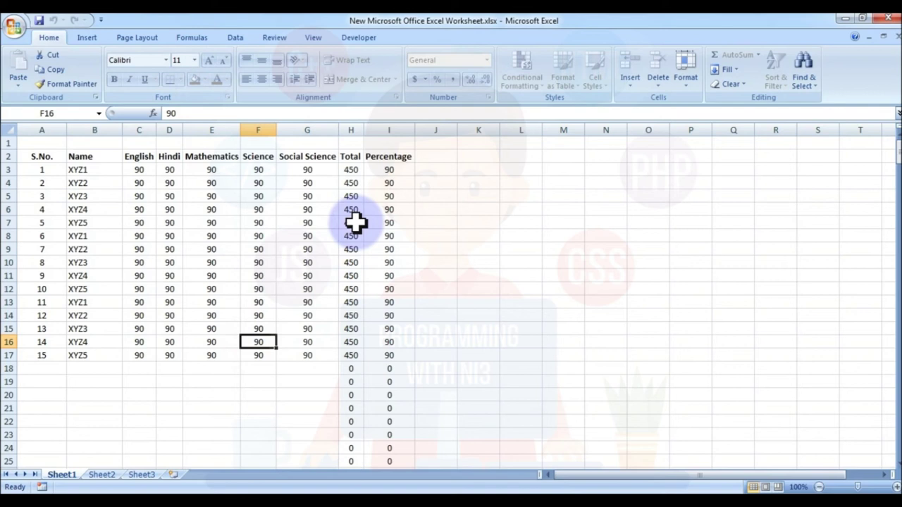
# - Remove the protection from the marks sheet
pyautogui.click(270, 35)
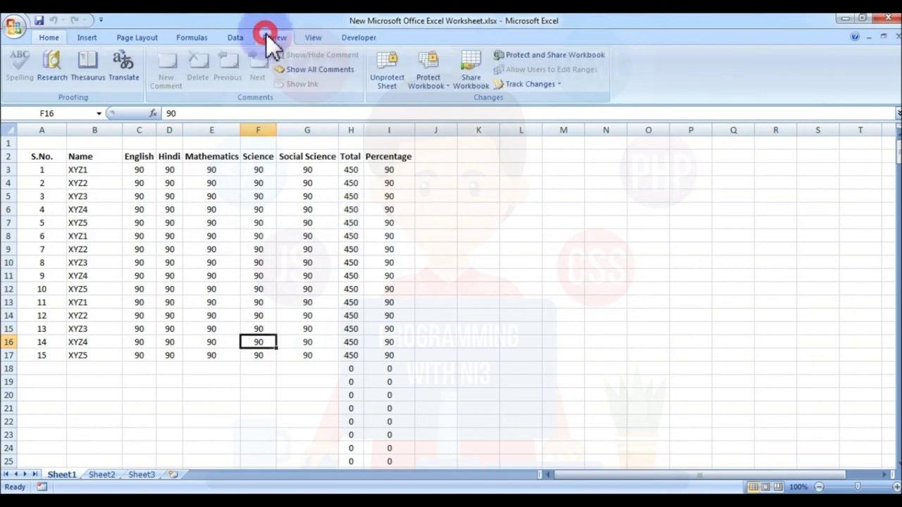
pyautogui.click(387, 78)
pyautogui.click(389, 248)
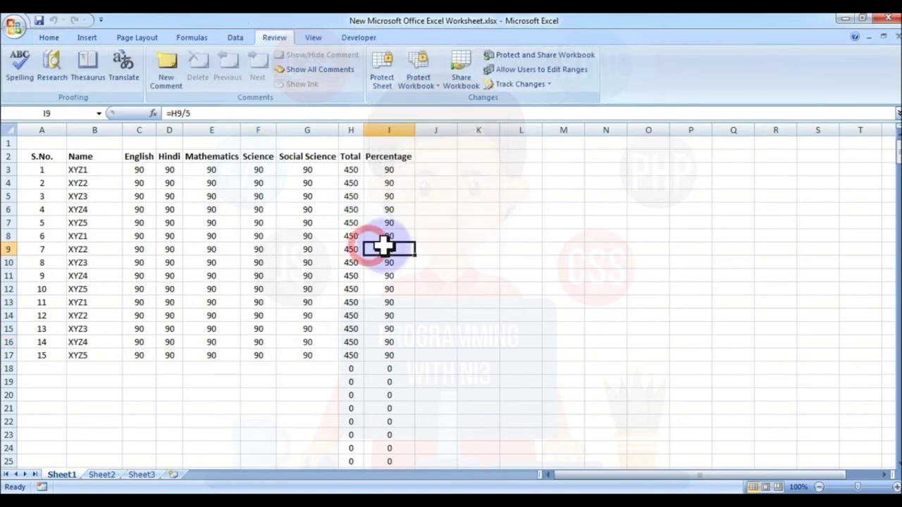
# - Protect Sheet1 again, allowing users to format cells, columns and rows
pyautogui.click(48, 37)
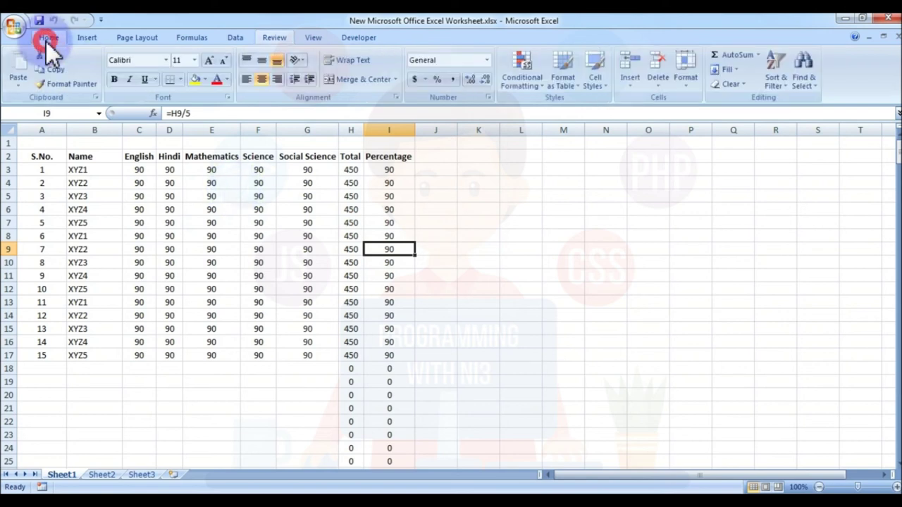
pyautogui.click(264, 35)
pyautogui.click(382, 79)
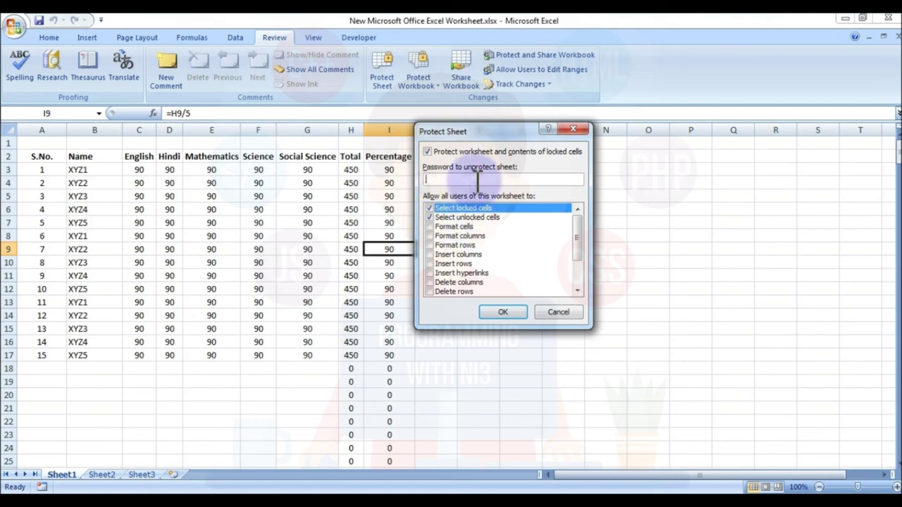
pyautogui.moveTo(463, 127); pyautogui.dragTo(353, 158)
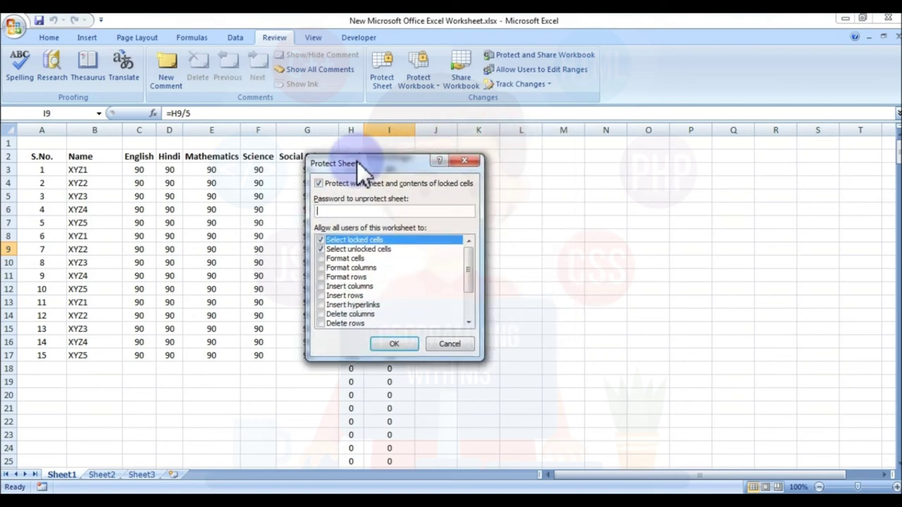
pyautogui.click(322, 259)
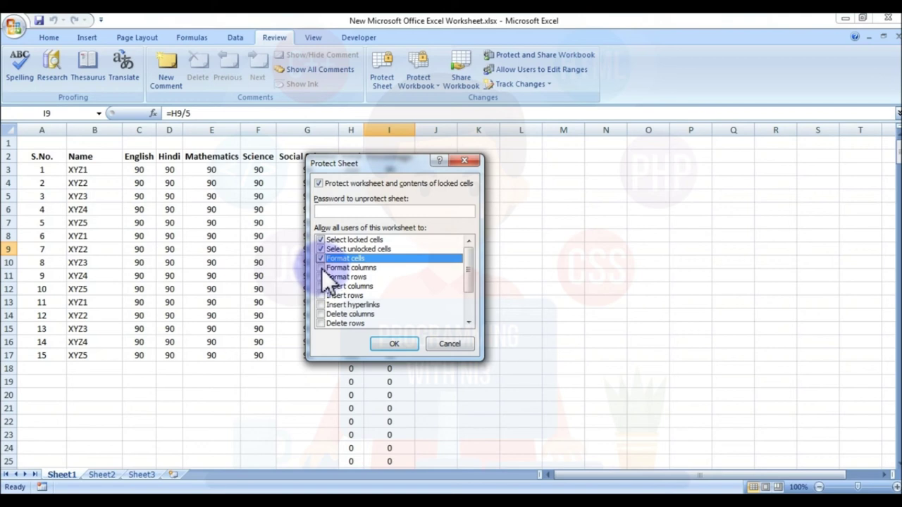
pyautogui.click(321, 268)
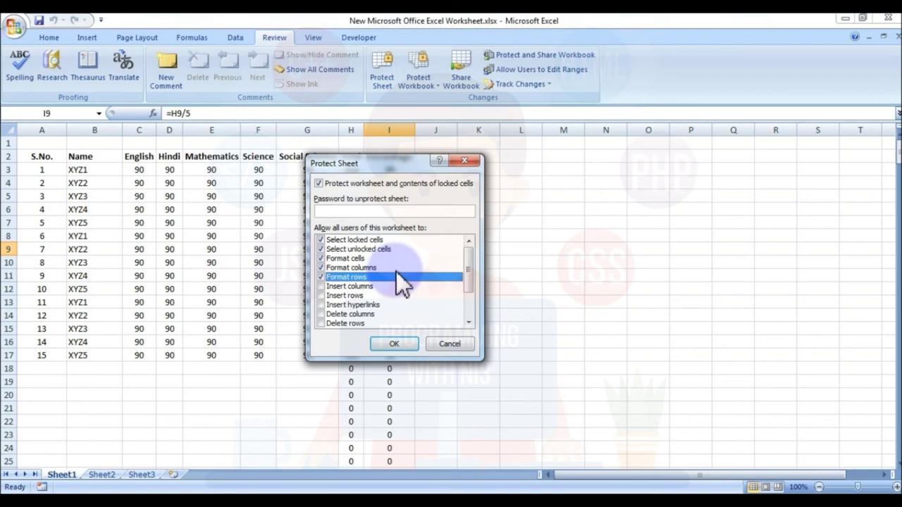
pyautogui.click(395, 344)
# - Select B3:G13 and check the font size options are now available
pyautogui.click(606, 287)
pyautogui.moveTo(78, 170); pyautogui.dragTo(307, 303)
pyautogui.click(51, 35)
pyautogui.click(194, 60)
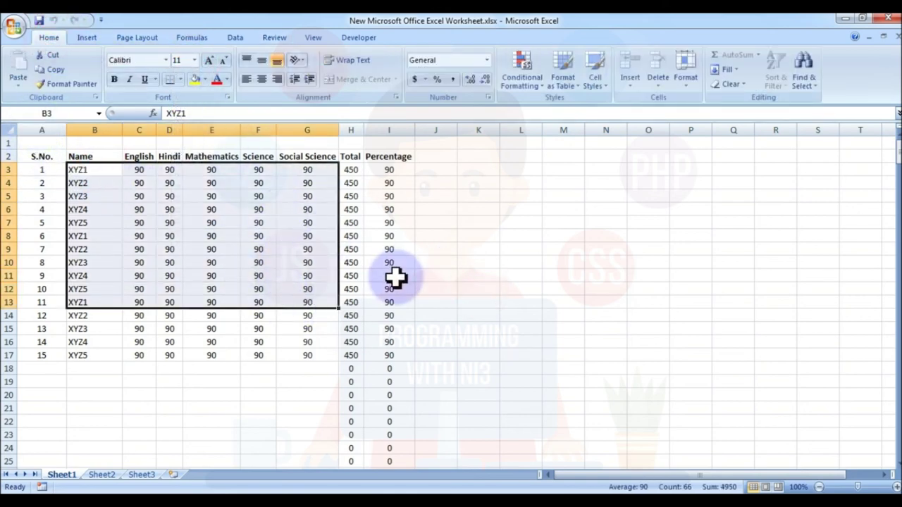
# - Set the whole sheet's font size to 18
pyautogui.click(399, 327)
pyautogui.hotkey('ctrl', 'a')
pyautogui.hotkey('ctrl', 'a')
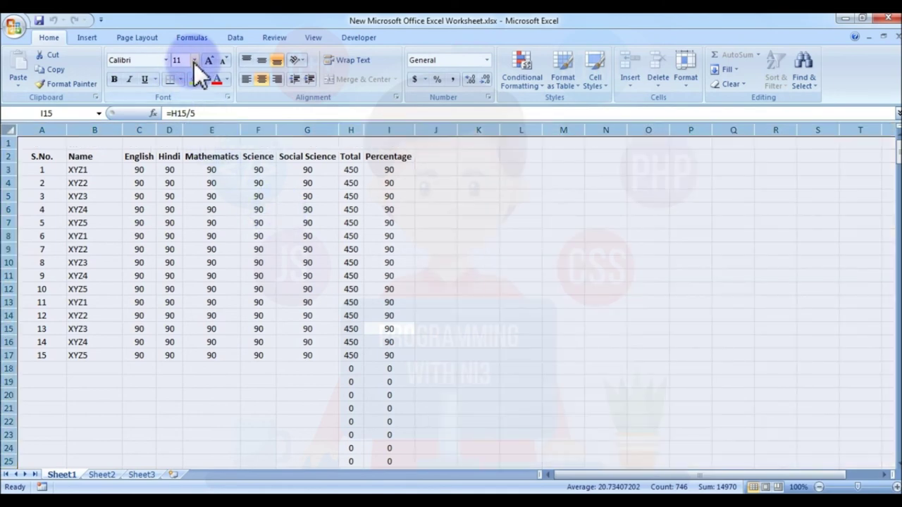
pyautogui.click(195, 60)
pyautogui.click(179, 154)
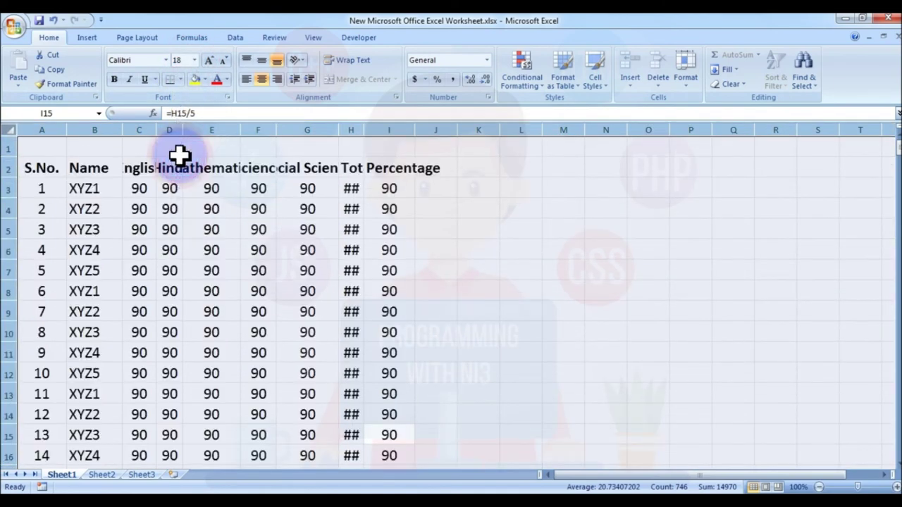
# - Autofit the column widths, dismissing the protected-cell warnings
pyautogui.click(397, 127)
pyautogui.doubleClick(414, 130)
pyautogui.doubleClick(525, 254)
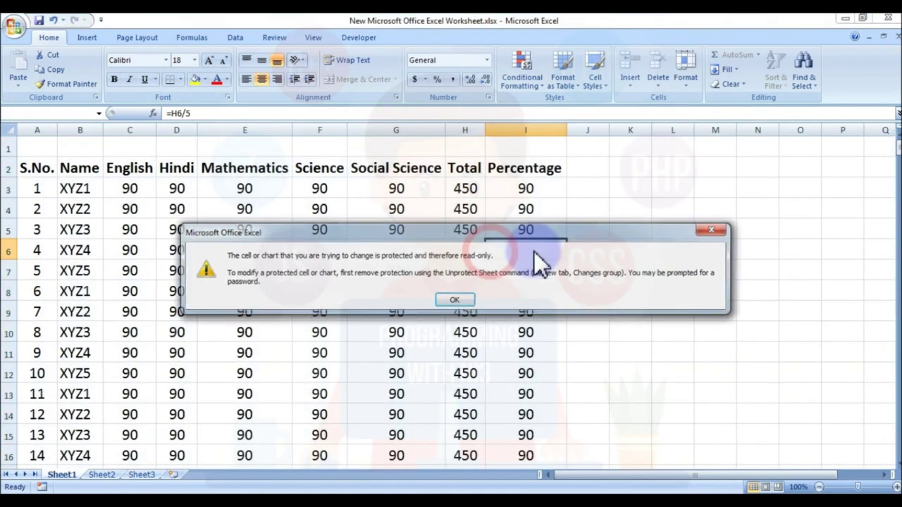
pyautogui.click(455, 298)
pyautogui.click(482, 196)
pyautogui.doubleClick(482, 196)
pyautogui.click(477, 291)
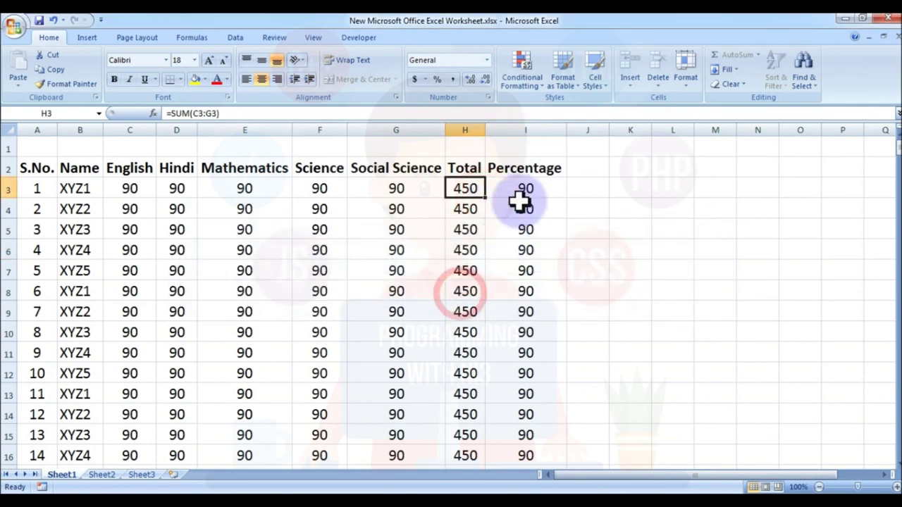
pyautogui.click(535, 177)
pyautogui.click(526, 268)
# - Give the entire sheet a yellow fill and red text
pyautogui.click(176, 207)
pyautogui.hotkey('ctrl', 'a')
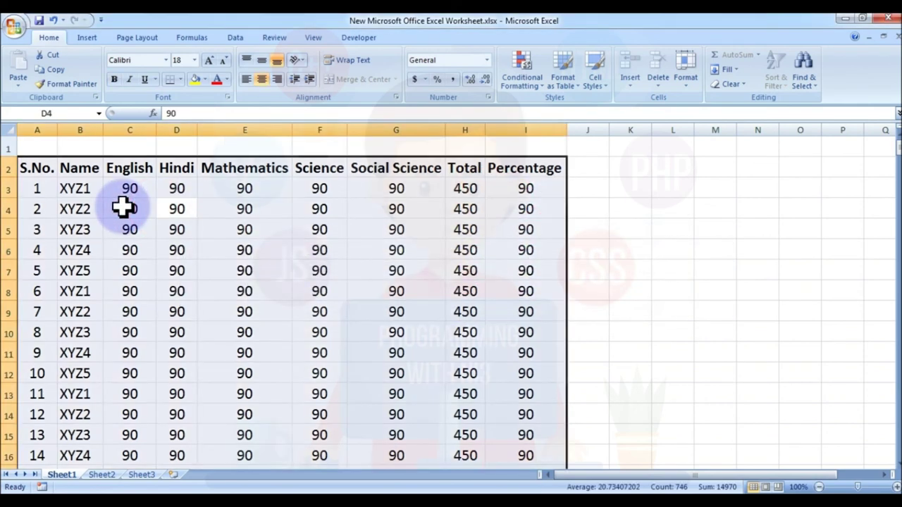
pyautogui.hotkey('ctrl', 'a')
pyautogui.click(194, 79)
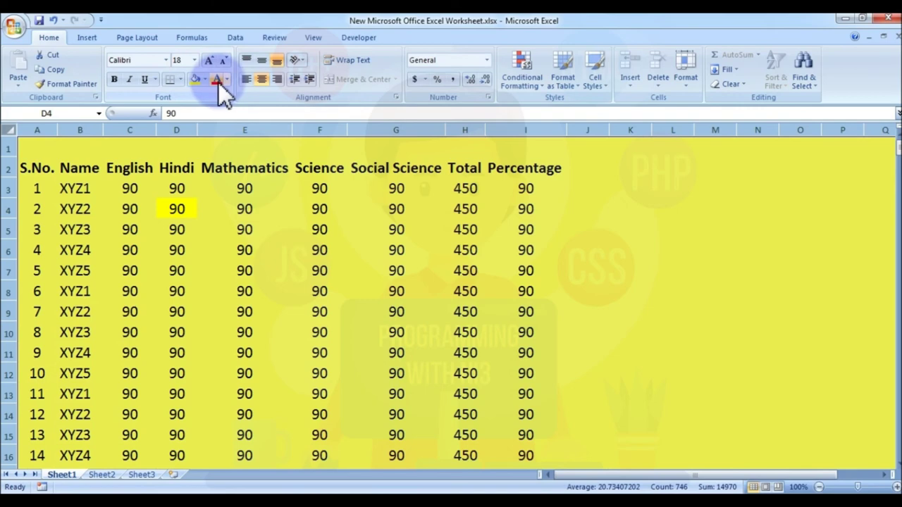
pyautogui.click(218, 81)
# - Change the table A2:I16 font to Adobe Garamond Pro Bold
pyautogui.click(526, 292)
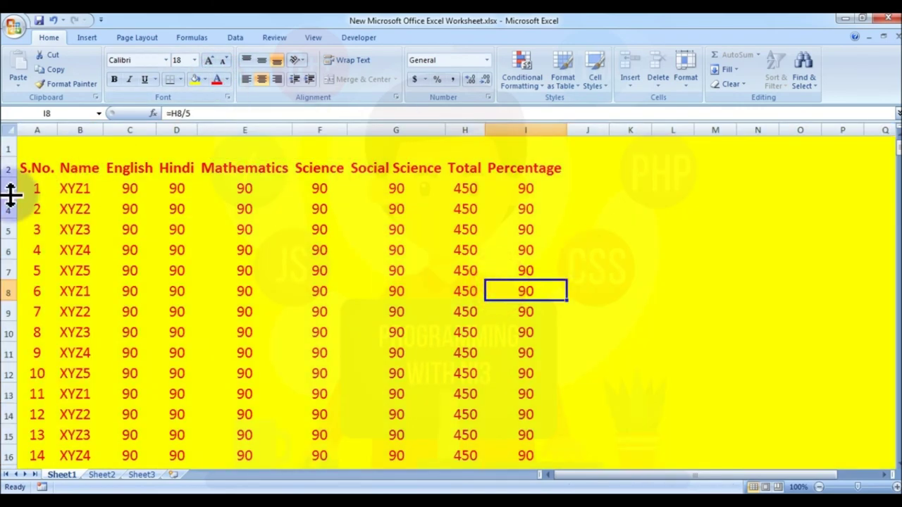
pyautogui.hotkey('ctrl', 'a')
pyautogui.click(166, 60)
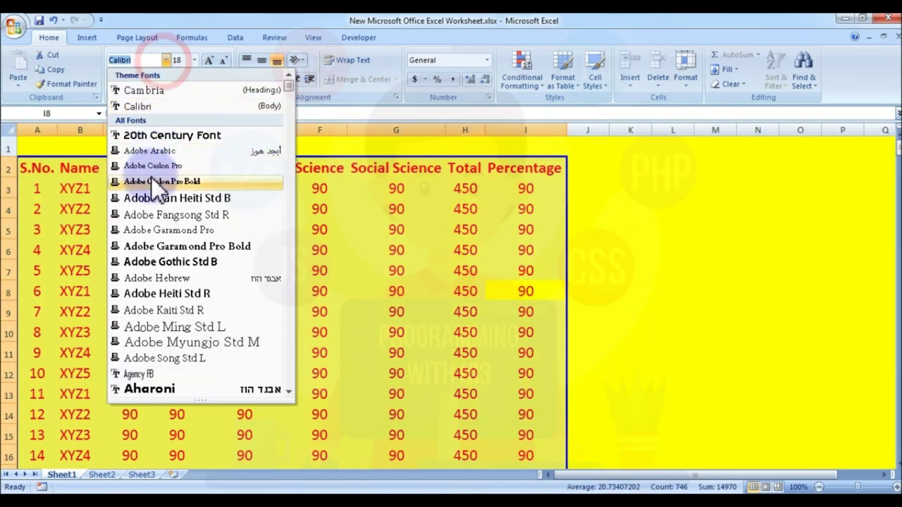
pyautogui.click(143, 195)
pyautogui.click(166, 60)
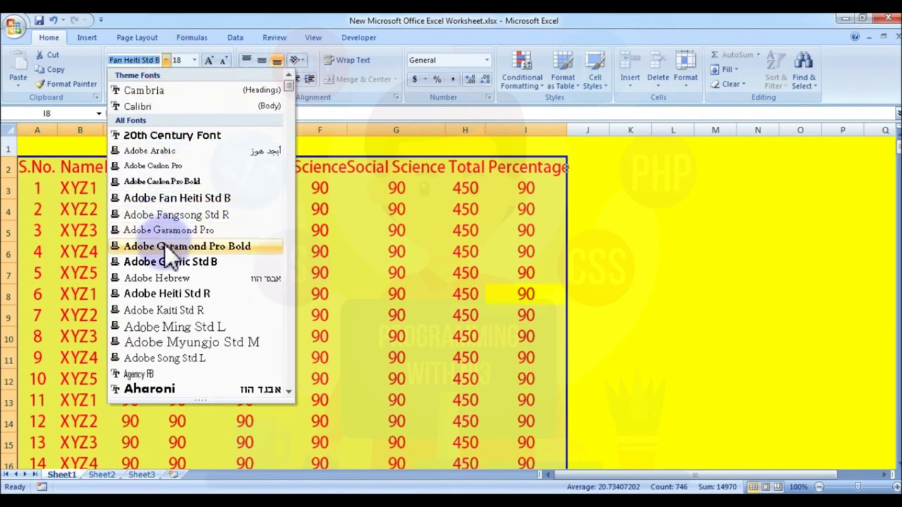
pyautogui.click(164, 244)
# - Put a thick box border around the marks table
pyautogui.click(181, 78)
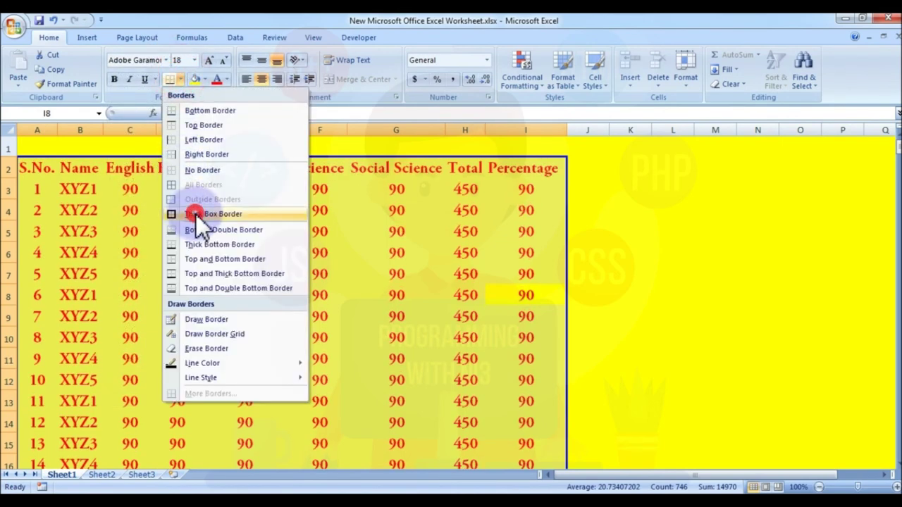
pyautogui.click(196, 213)
pyautogui.click(672, 231)
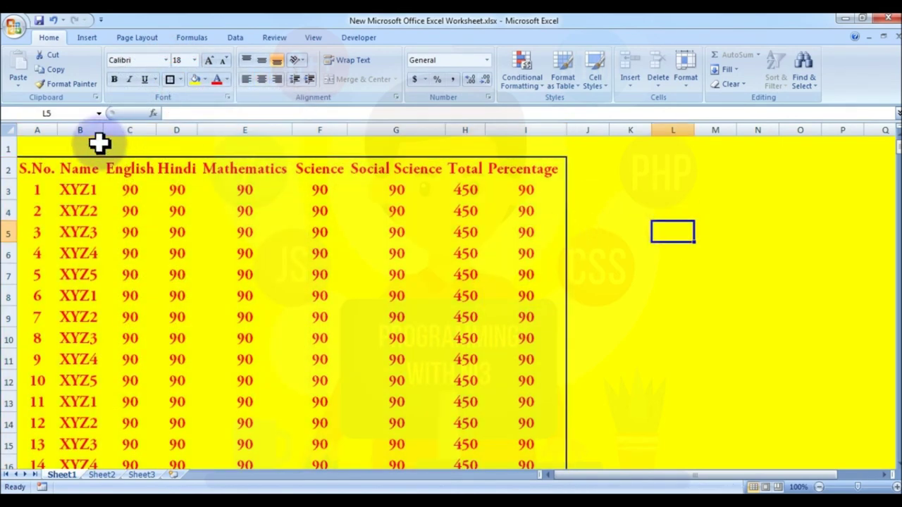
# - Auto-fit the widths of columns A through I to the marks table's contents
pyautogui.moveTo(42, 129); pyautogui.dragTo(543, 129)
pyautogui.doubleClick(565, 131)
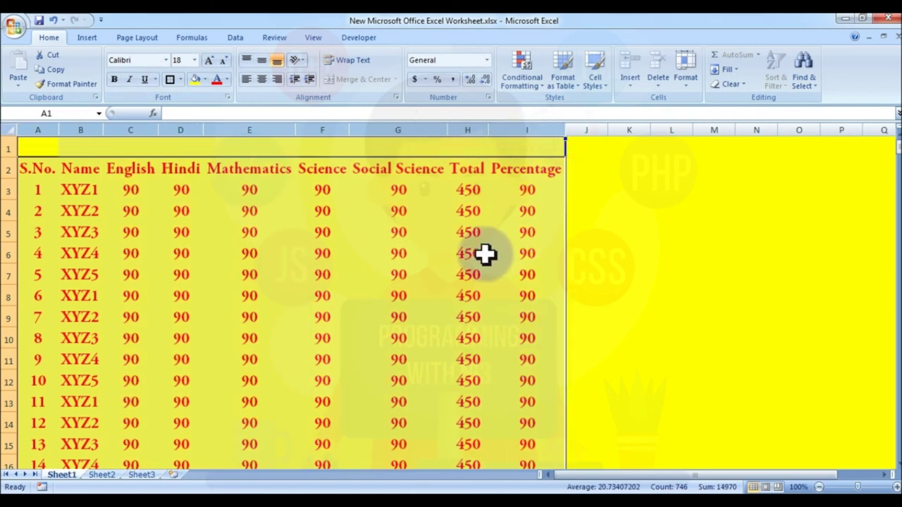
pyautogui.click(485, 255)
pyautogui.click(332, 269)
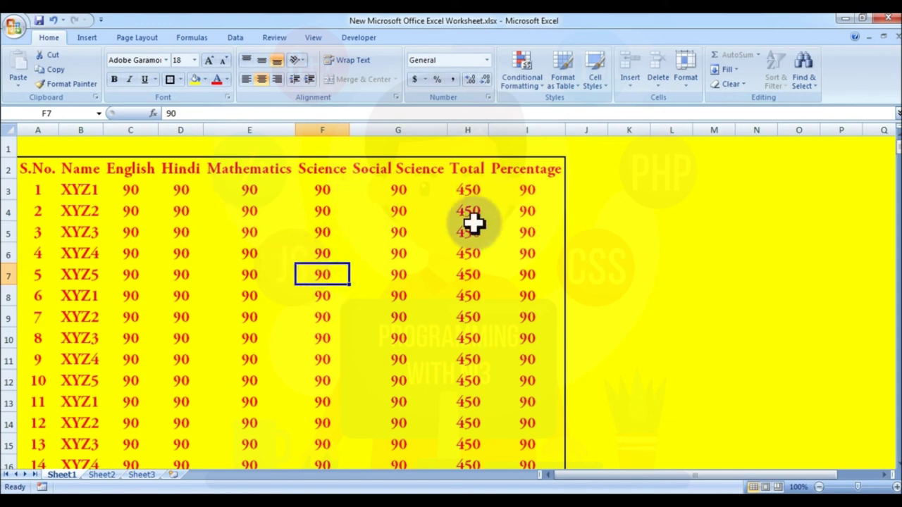
pyautogui.scroll(-6, 368, 306)
pyautogui.scroll(6, 368, 308)
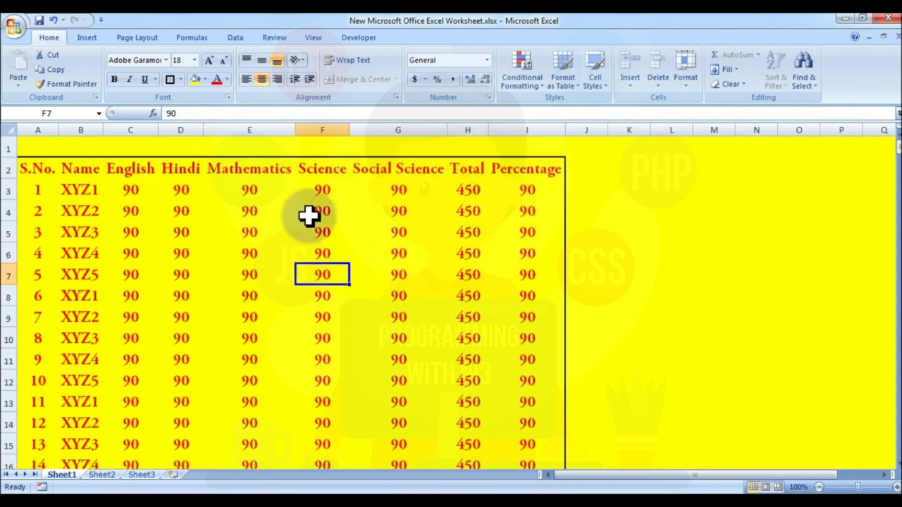
pyautogui.scroll(-9, 370, 320)
pyautogui.scroll(4, 370, 323)
pyautogui.scroll(5, 370, 323)
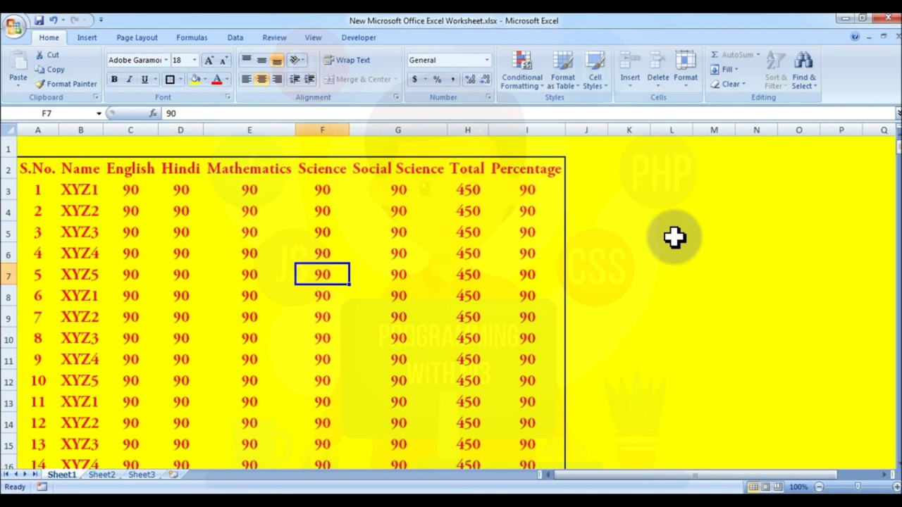
# - Check the right-click formatting options for the Science and Social Science columns and rows 5–6
pyautogui.rightClick(327, 129)
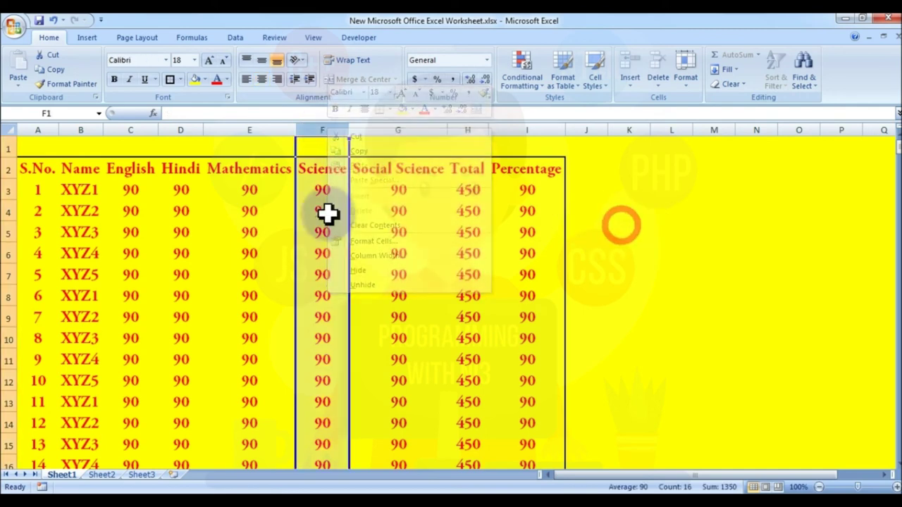
pyautogui.rightClick(9, 232)
pyautogui.press('Escape')
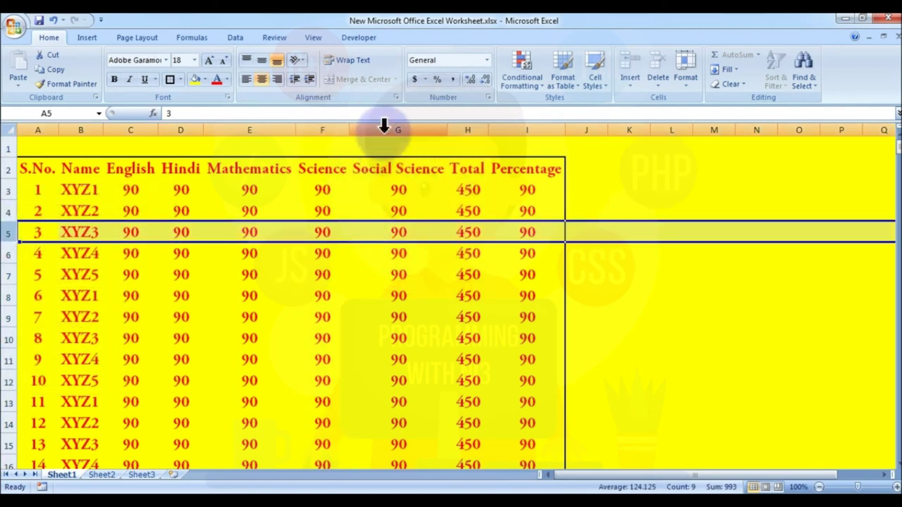
pyautogui.rightClick(384, 130)
pyautogui.press('Escape')
pyautogui.rightClick(10, 254)
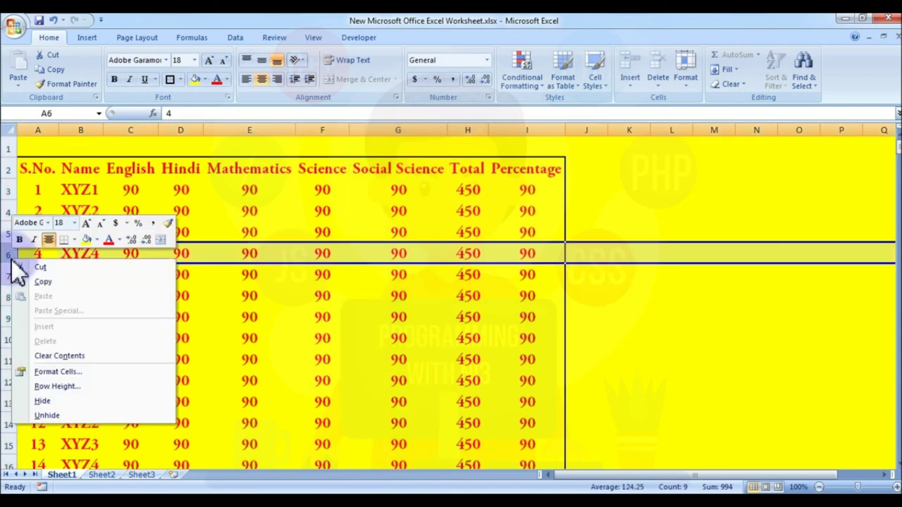
pyautogui.press('Escape')
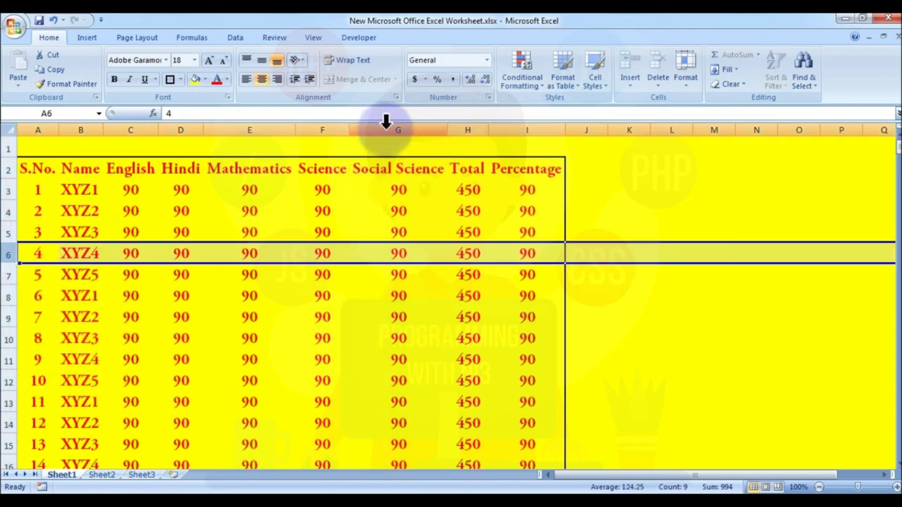
pyautogui.rightClick(386, 126)
pyautogui.press('Escape')
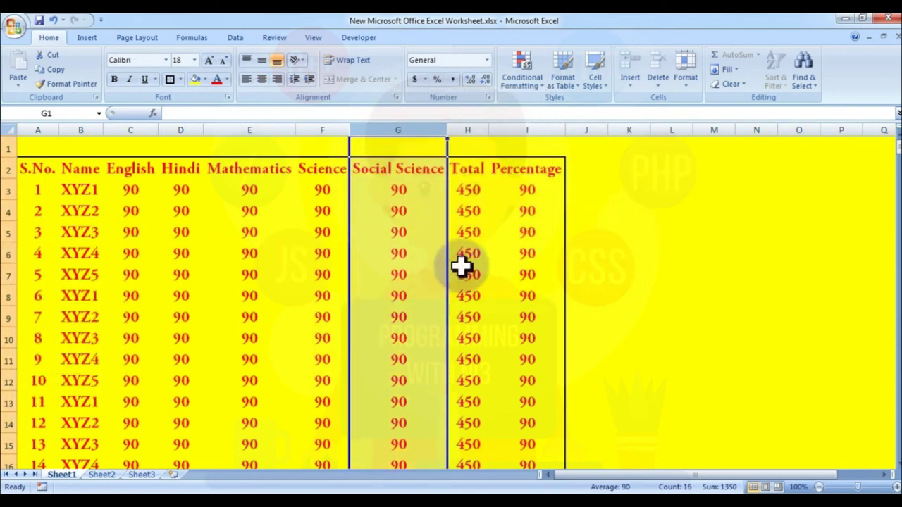
pyautogui.click(523, 295)
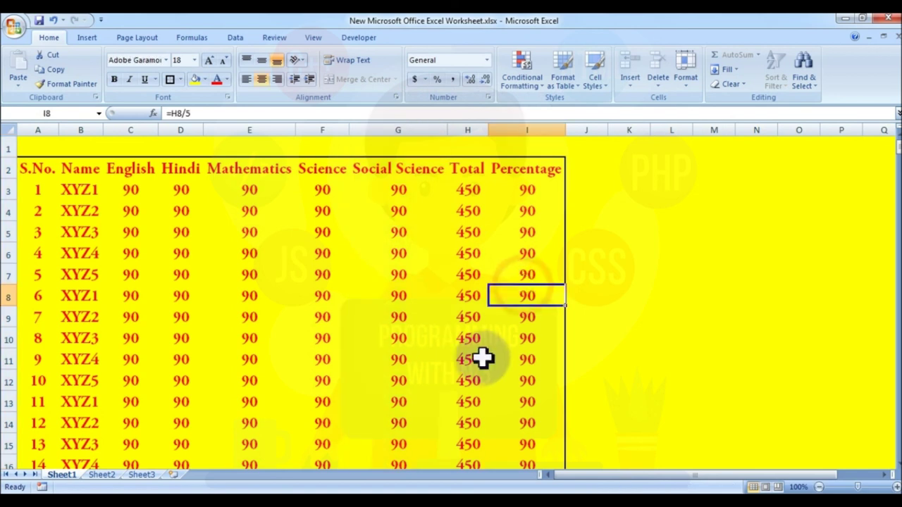
# - Remove the existing protection from Sheet1
pyautogui.click(271, 39)
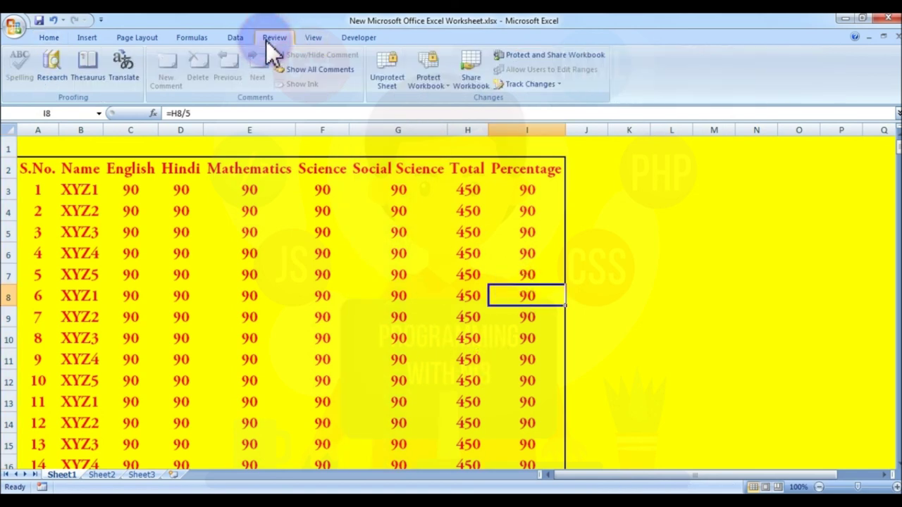
pyautogui.click(381, 74)
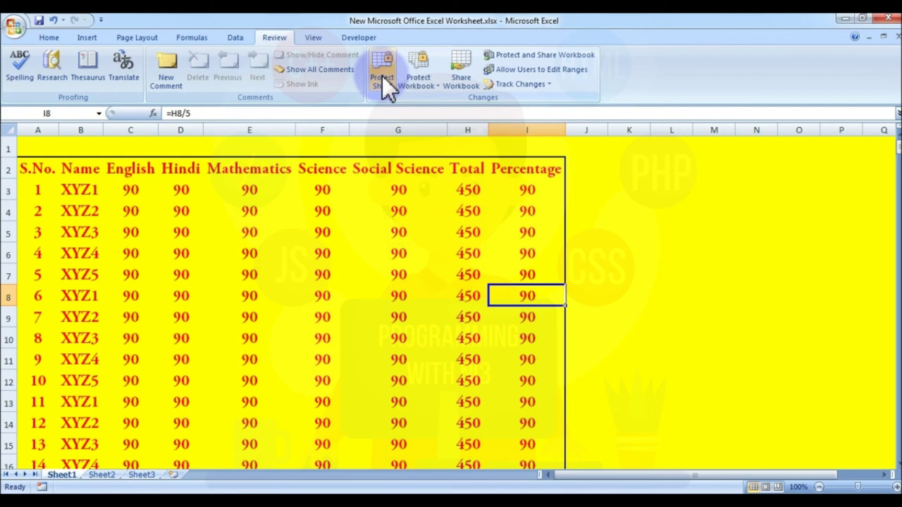
pyautogui.click(666, 206)
# - Protect Sheet1 with a confirmed password, keeping Format cells, columns and rows allowed
pyautogui.click(383, 74)
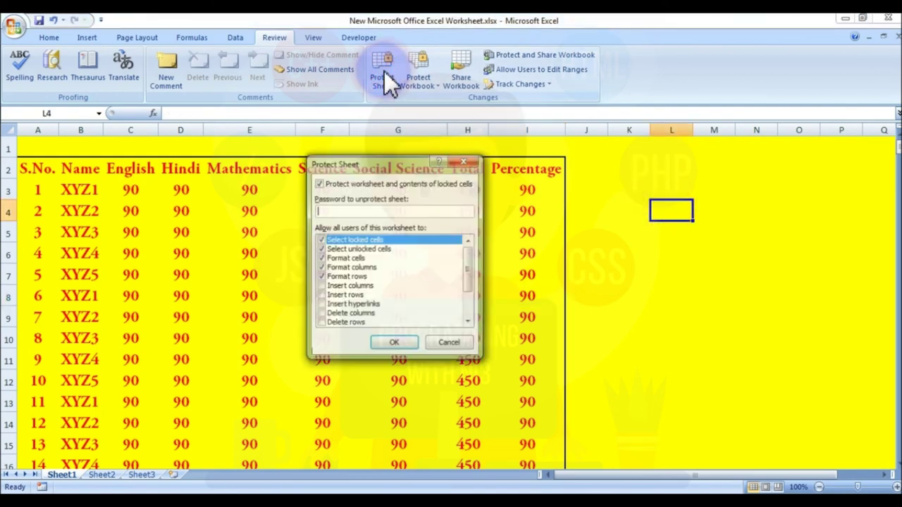
pyautogui.moveTo(365, 162); pyautogui.dragTo(503, 158)
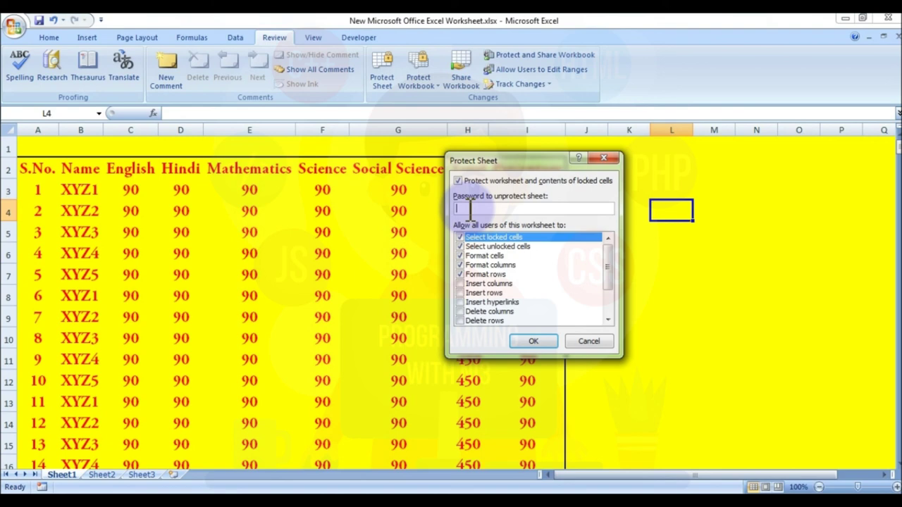
pyautogui.write('1')
pyautogui.click(535, 344)
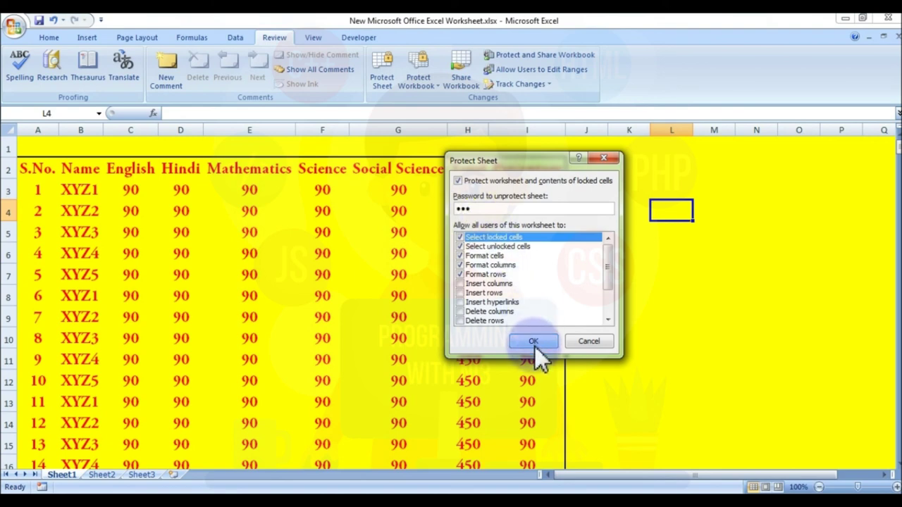
pyautogui.click(399, 302)
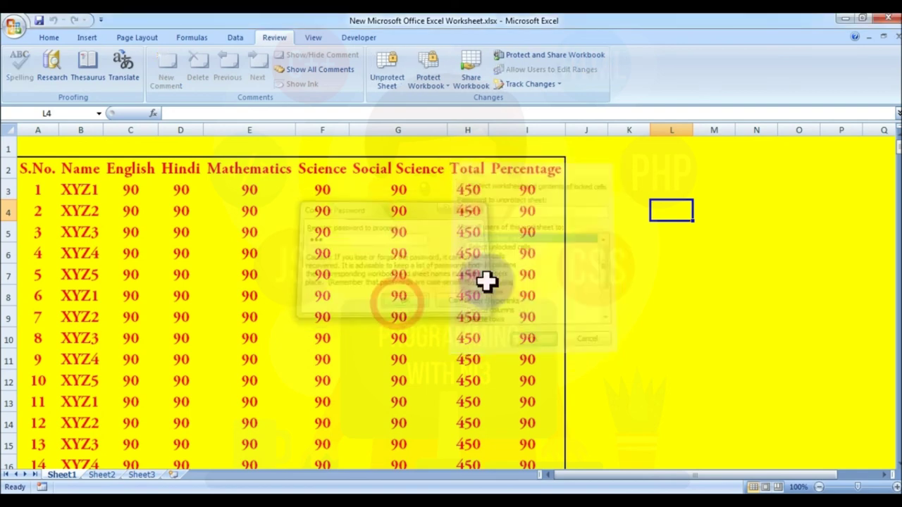
# - Test selecting cells and moving down the Mathematics column on the protected sheet
pyautogui.click(668, 289)
pyautogui.click(381, 252)
pyautogui.click(264, 236)
pyautogui.hotkey('ctrl', 'Down')
pyautogui.scroll(3, 437, 324)
# - Unprotect Sheet1 by entering its password
pyautogui.click(379, 76)
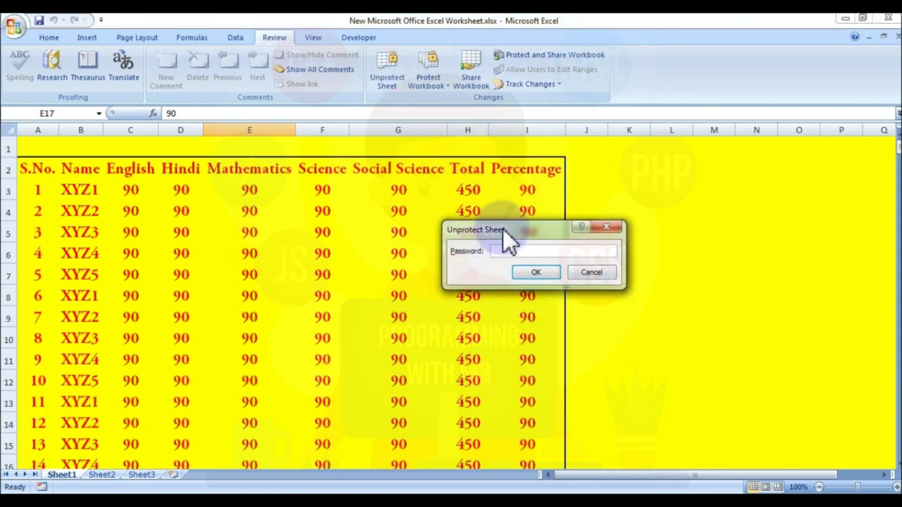
pyautogui.moveTo(522, 228)
pyautogui.mouseDown()
pyautogui.moveTo(475, 171)
pyautogui.moveTo(548, 182)
pyautogui.mouseUp()
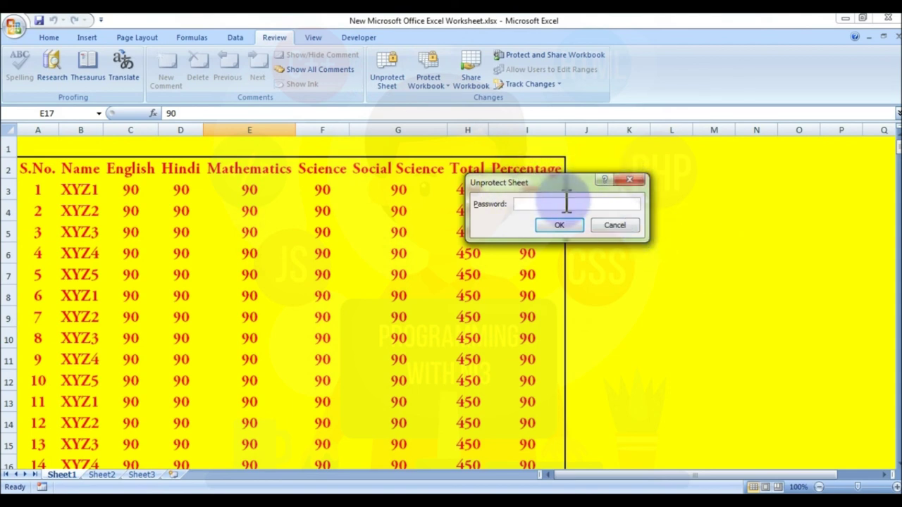
pyautogui.click(537, 204)
pyautogui.click(559, 225)
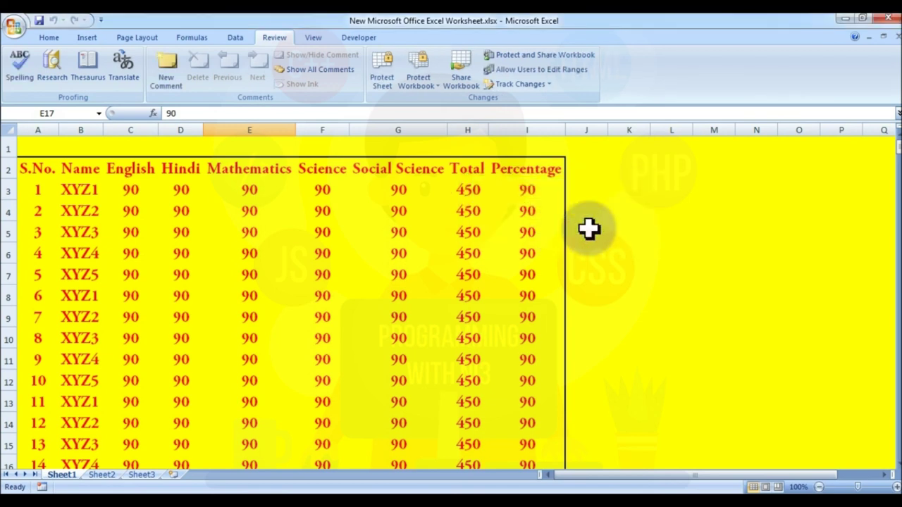
pyautogui.click(665, 227)
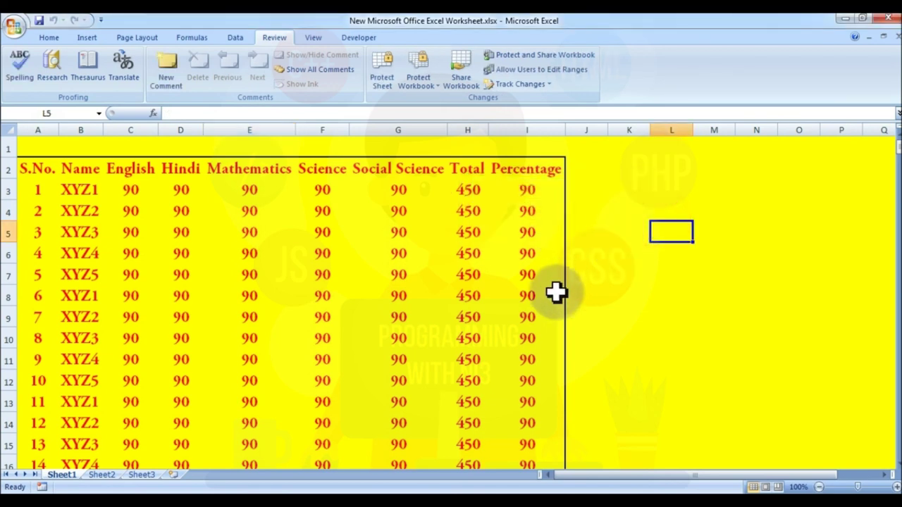
# - Re-protect Sheet1 with a confirmed password, then bring up the unprotect password prompt
pyautogui.click(381, 72)
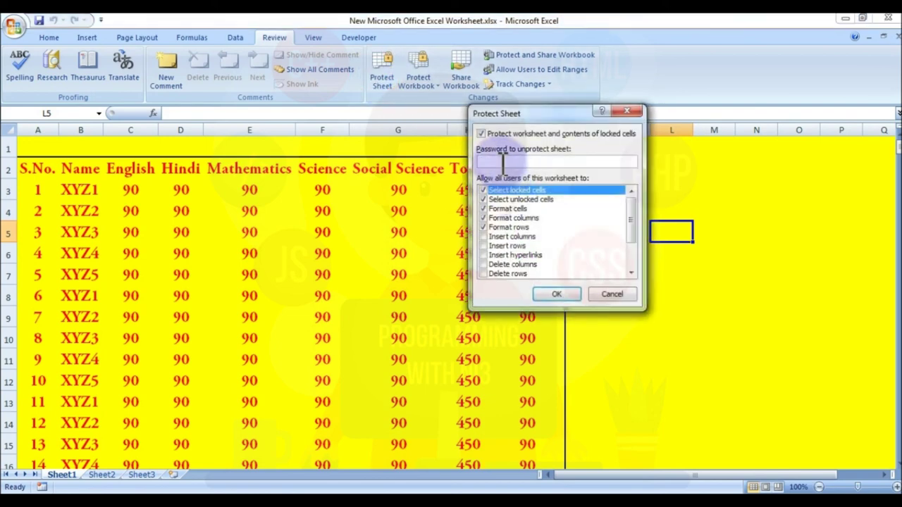
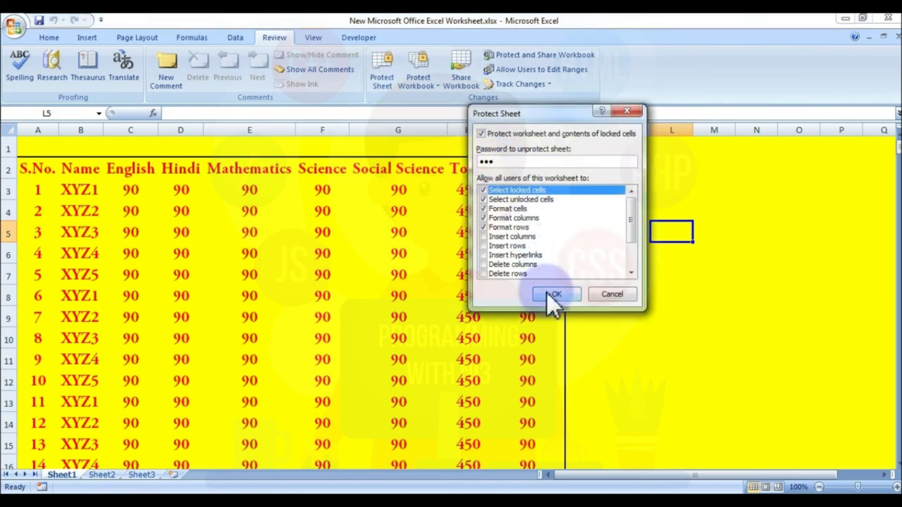
pyautogui.click(548, 293)
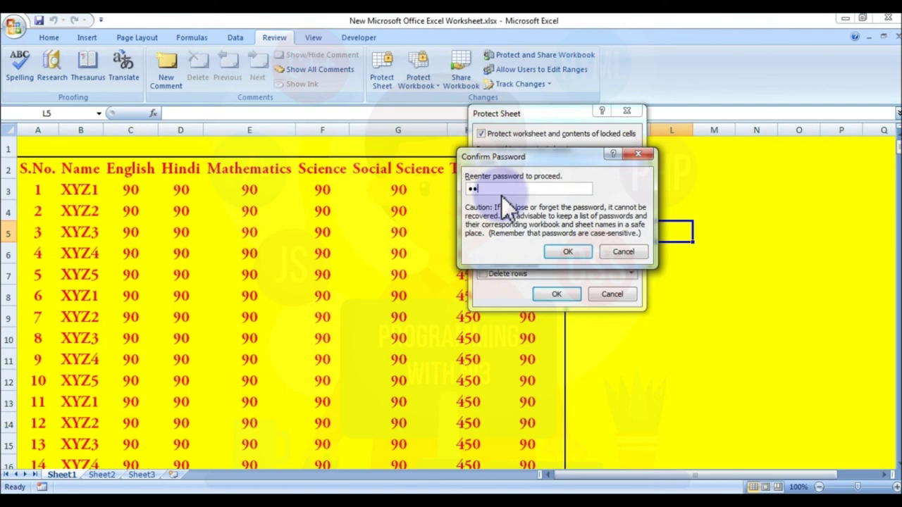
pyautogui.click(568, 251)
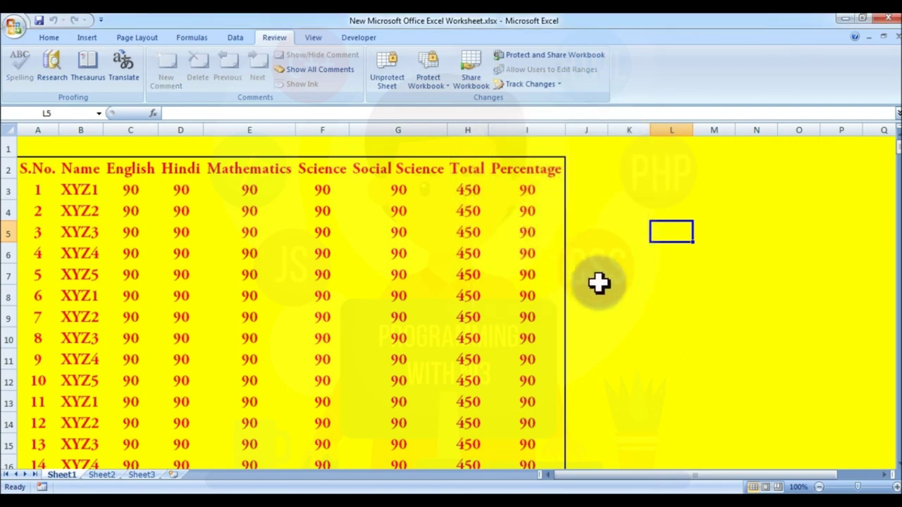
pyautogui.click(599, 281)
pyautogui.click(393, 79)
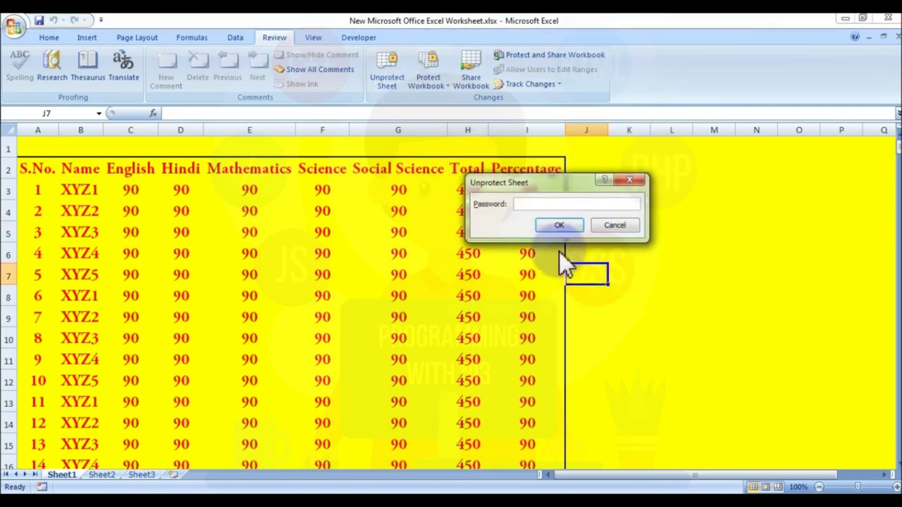
# - Cancel the Unprotect Sheet prompt so Sheet1 remains password-protected
pyautogui.click(617, 225)
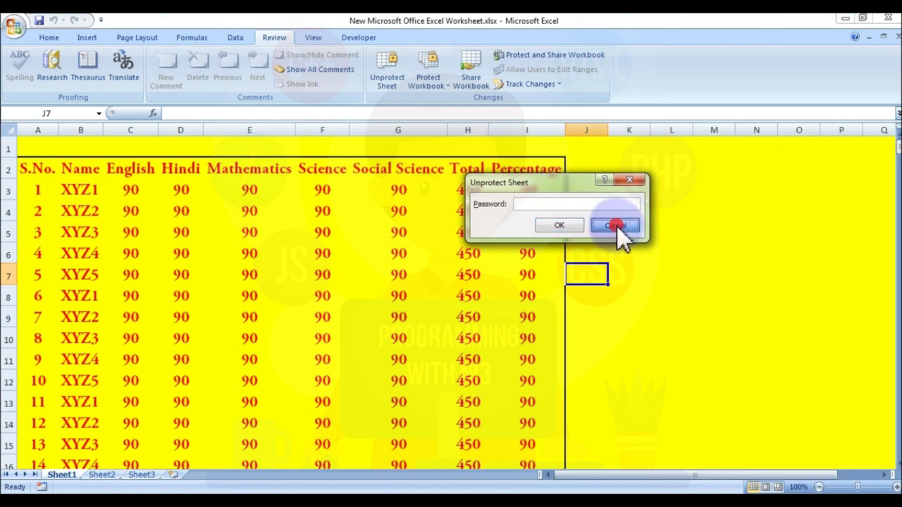